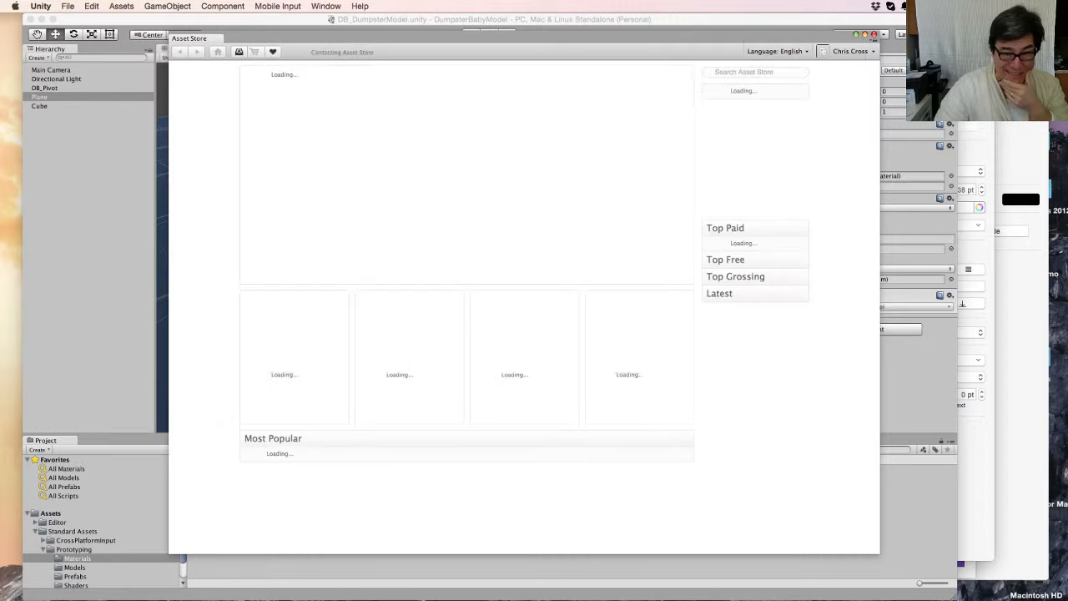
Step: Download ProCore's Prototype package from the purchased assets in the Asset Store, import all its contents into the project and close the store
left_click(238, 51)
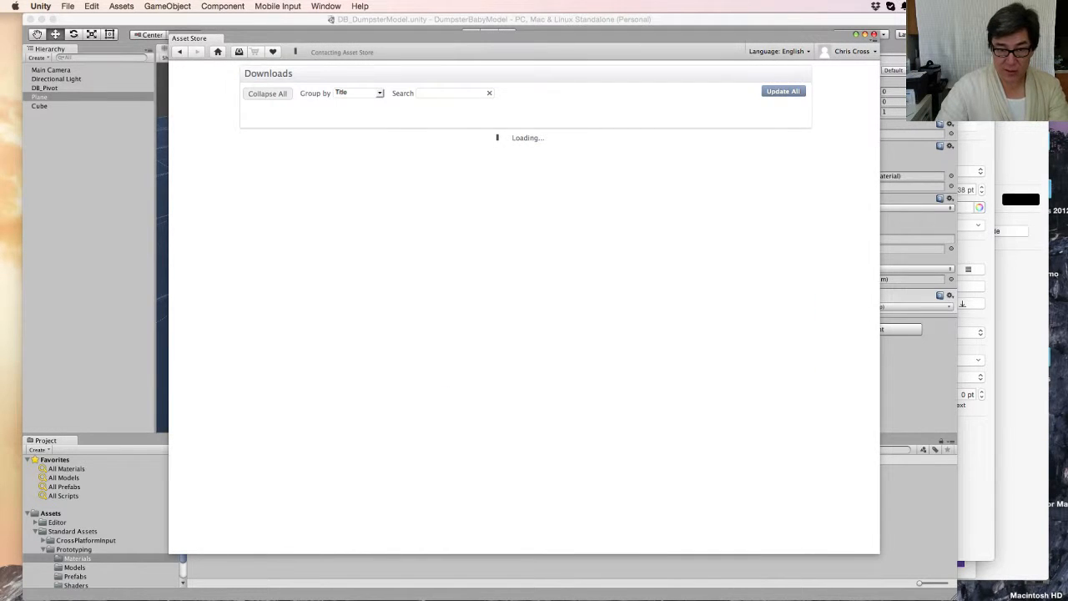
scroll(522, 309, "down", 20)
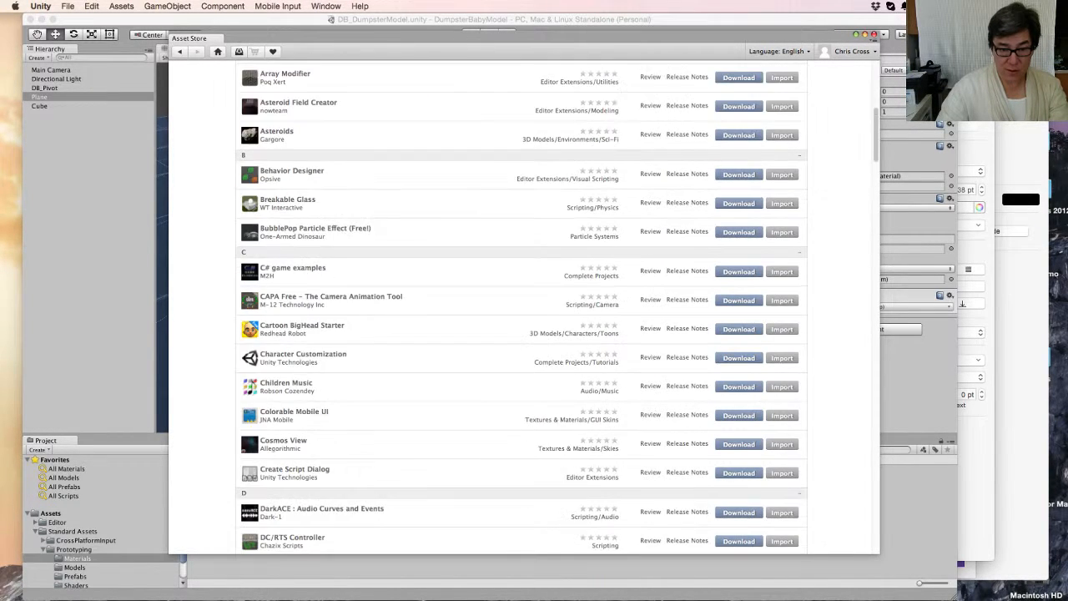
scroll(522, 309, "down", 15)
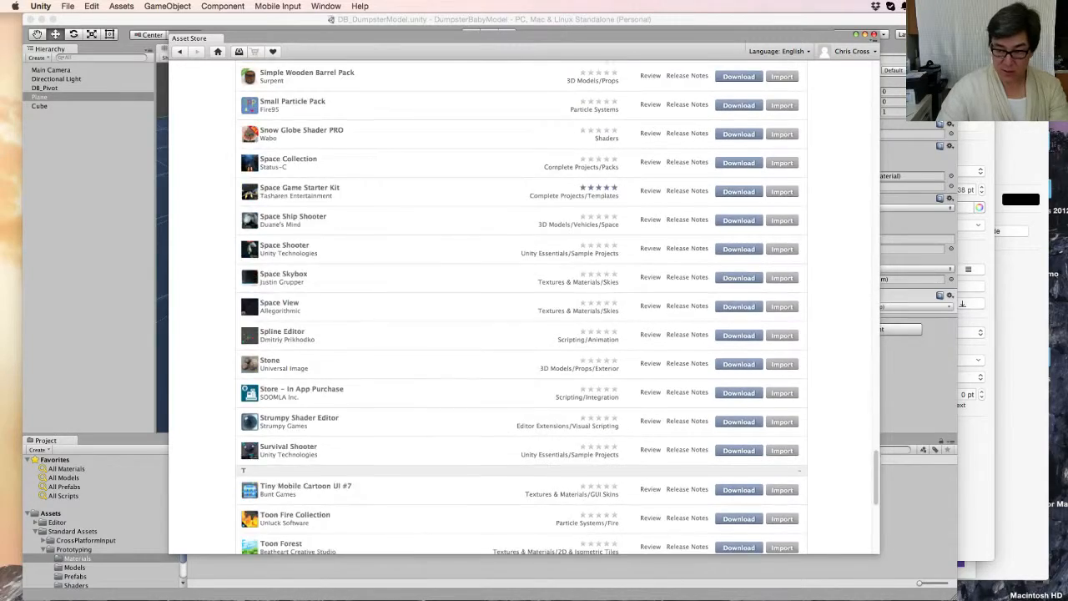
scroll(521, 309, "up", 5)
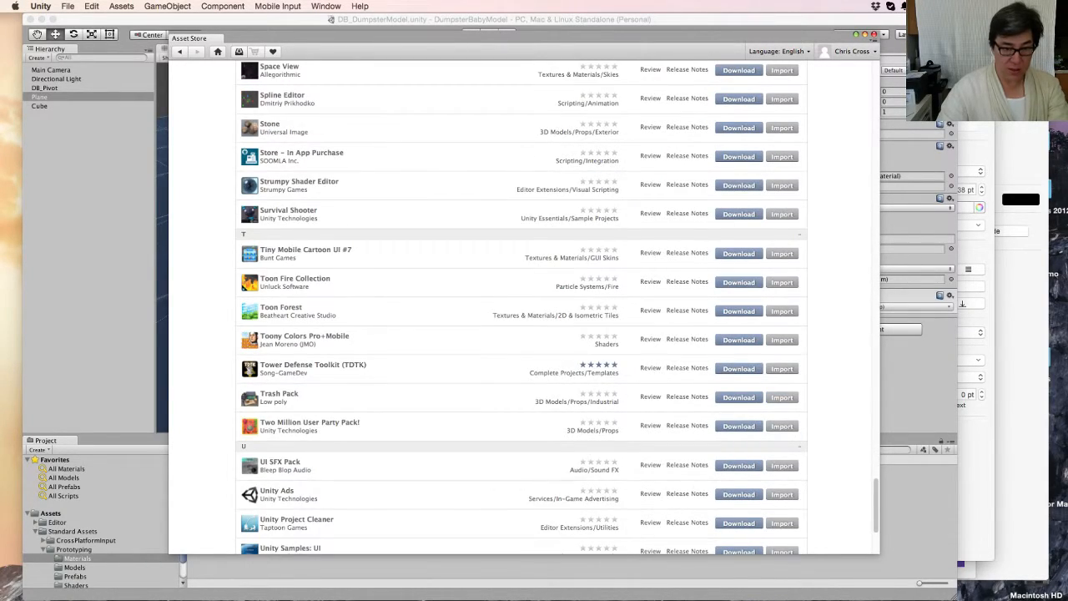
scroll(522, 309, "up", 15)
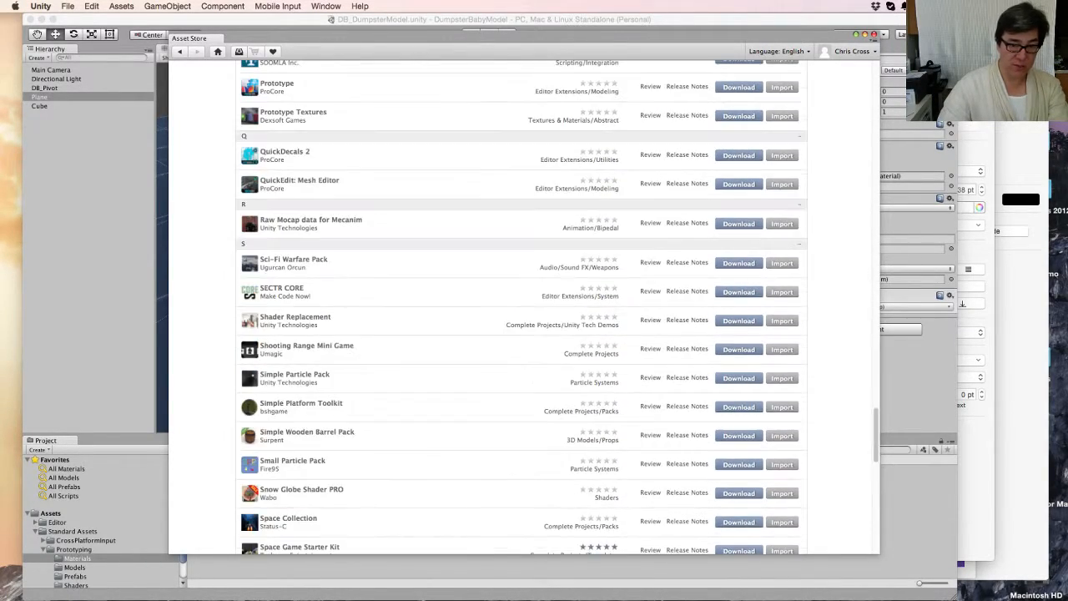
scroll(522, 308, "up", 5)
left_click(738, 267)
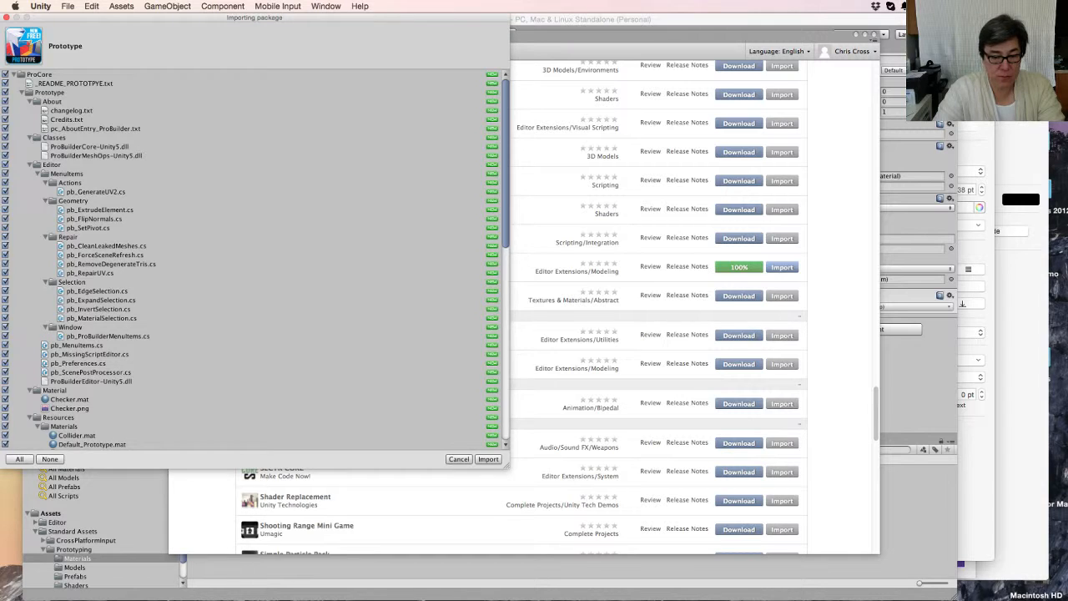
key("Return")
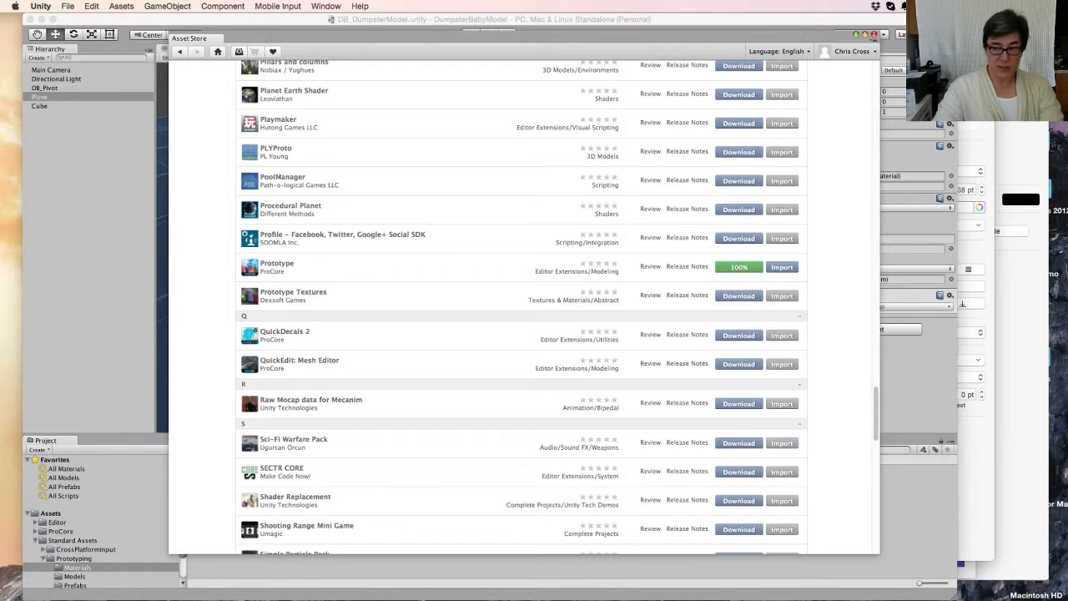
key("super+w")
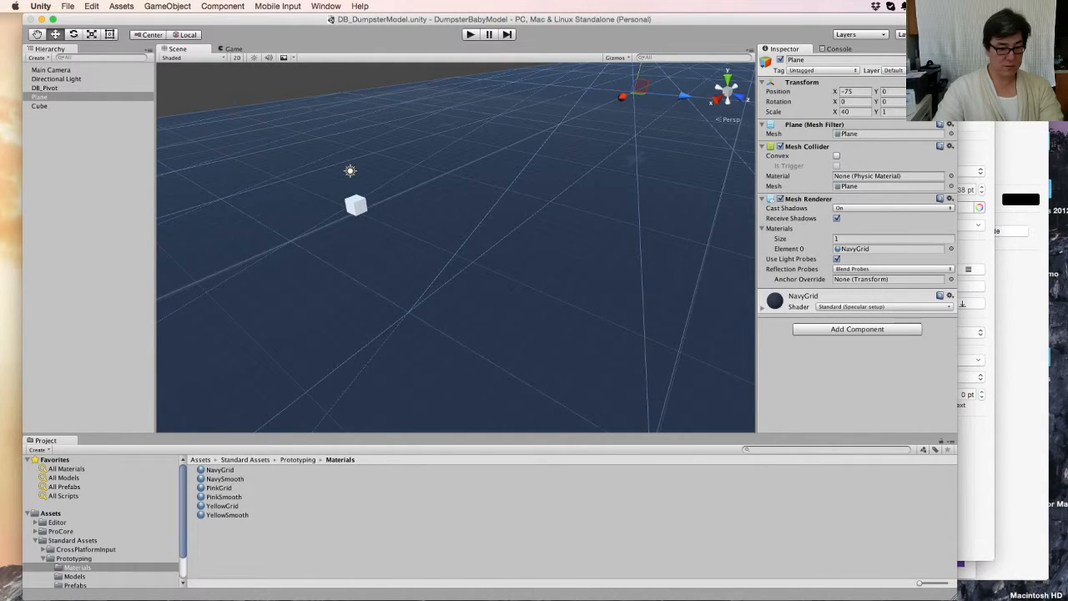
Step: Look through the imported Prototype tool's commands, including its Editor and Selection groups
left_click(838, 49)
left_click(784, 49)
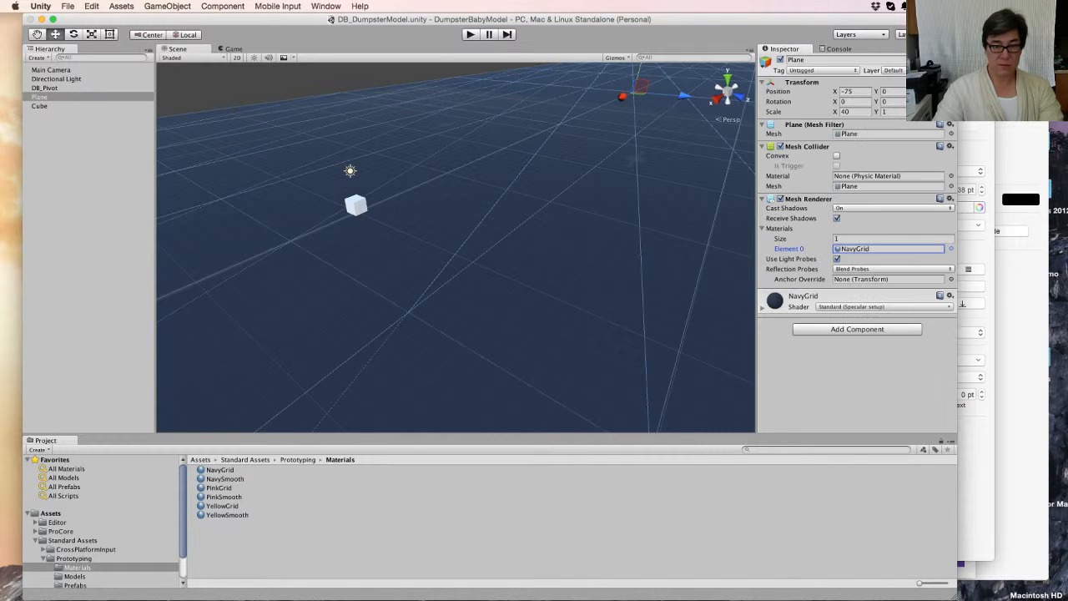
left_click(278, 5)
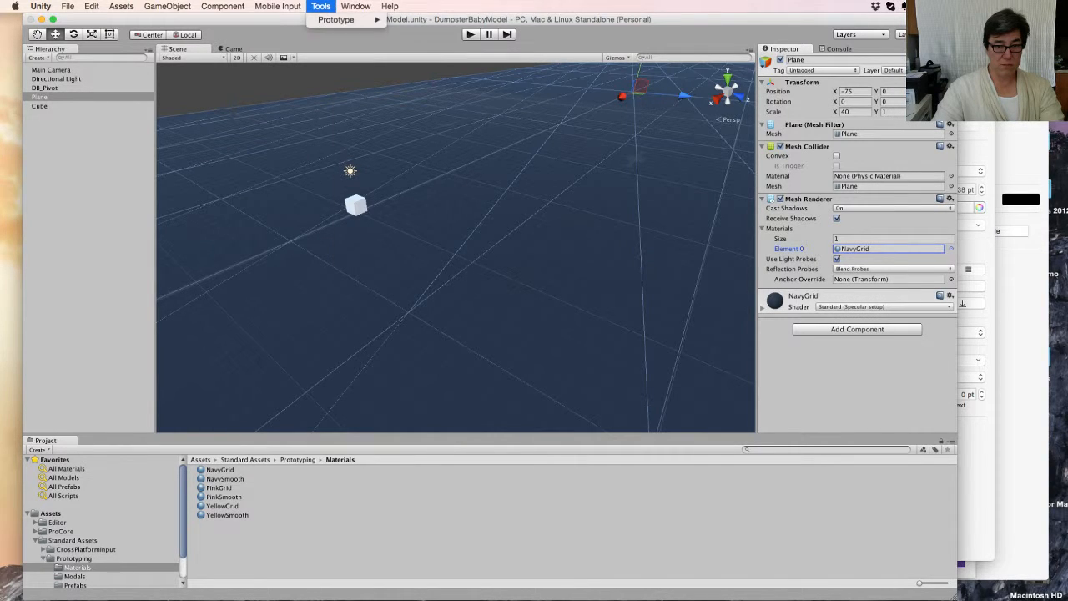
mouse_move(336, 19)
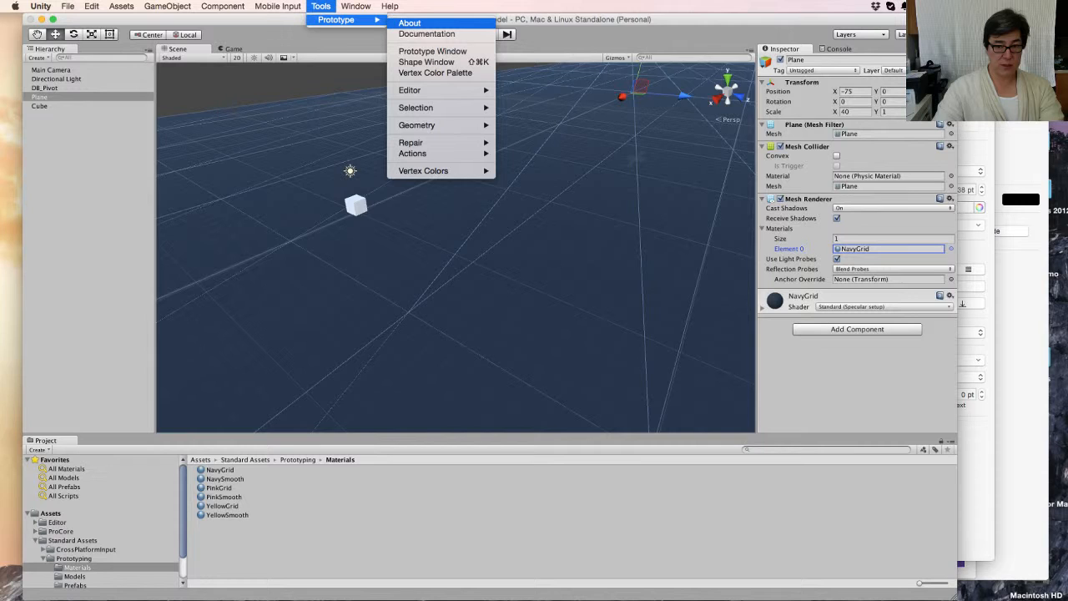
mouse_move(417, 90)
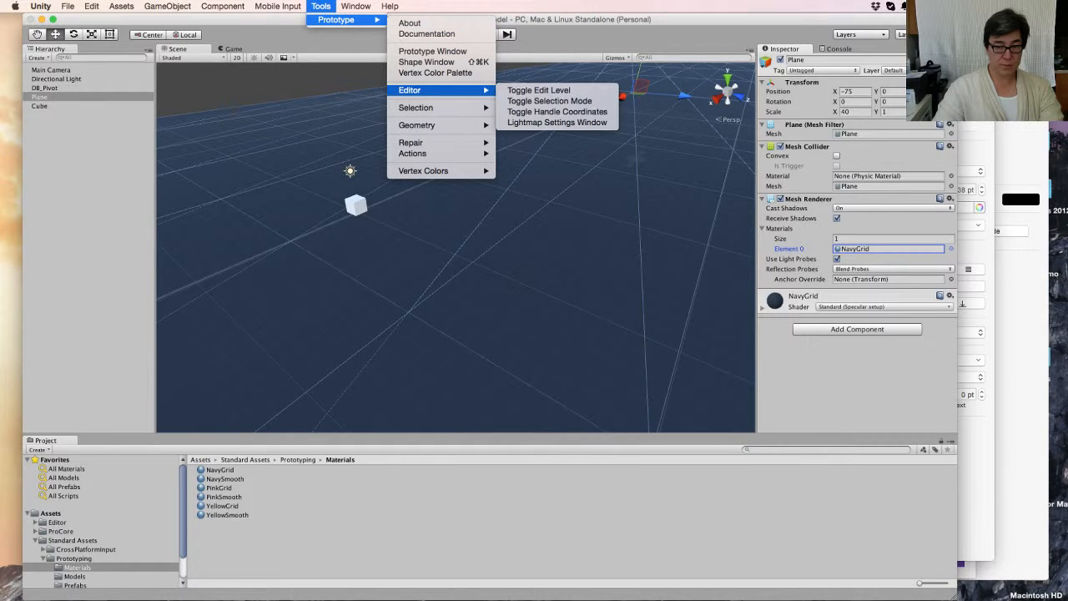
mouse_move(425, 108)
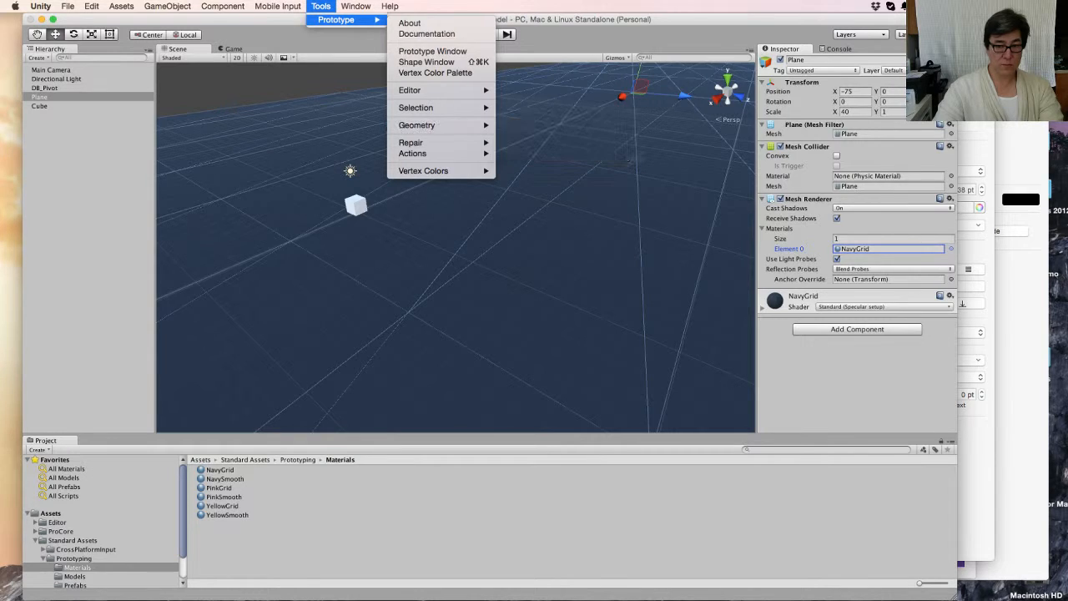
key("Escape")
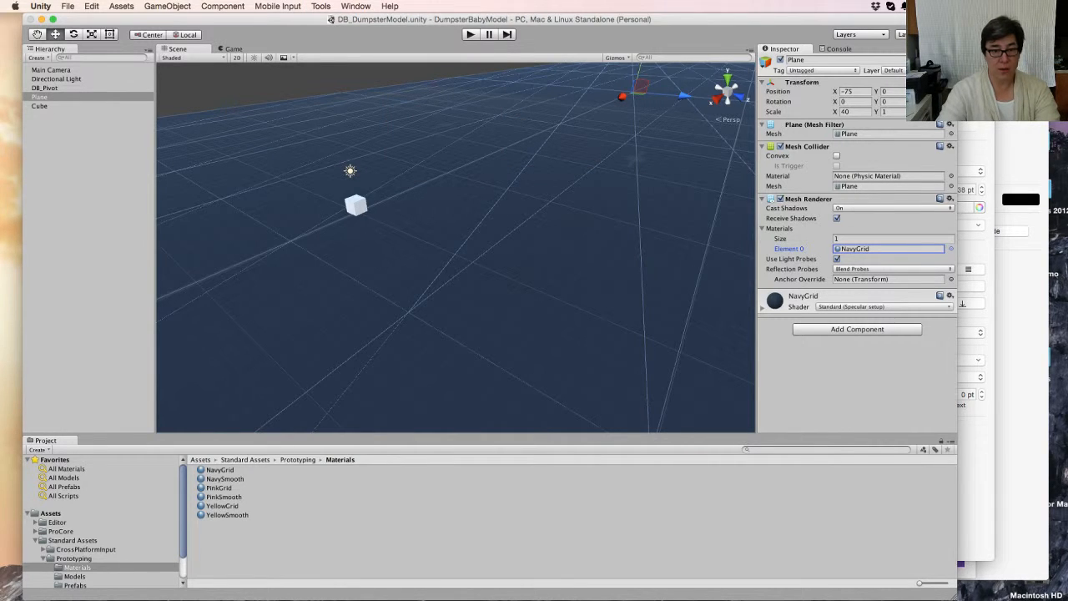
left_click(320, 5)
key("Escape")
Step: Make the Cube a child of DB_Pivot in the scene hierarchy
double_click(40, 106)
left_click(40, 106)
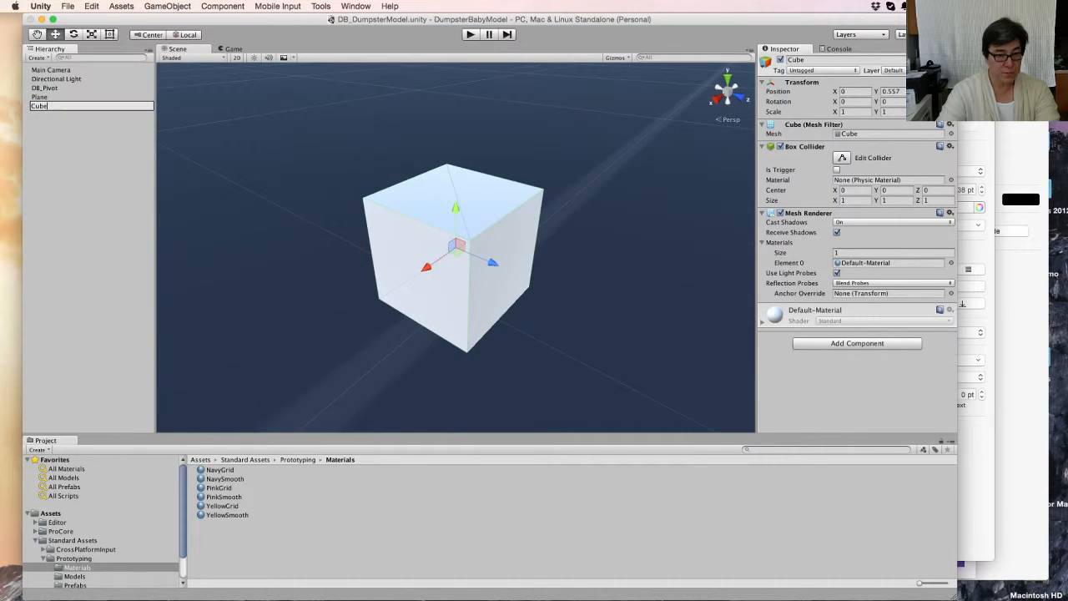
left_click(66, 159)
left_click(40, 106)
left_click_drag(40, 106, 47, 89)
left_click(45, 88)
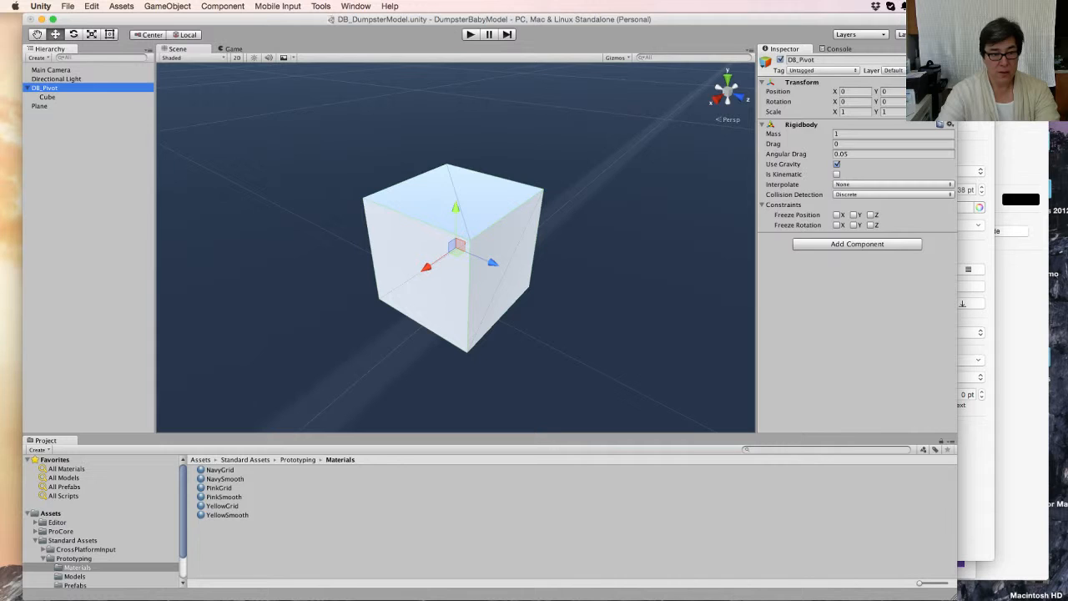
Step: Set the child Cube's Y position to 0.6 after trying 0.5
left_click(47, 97)
left_click(893, 92)
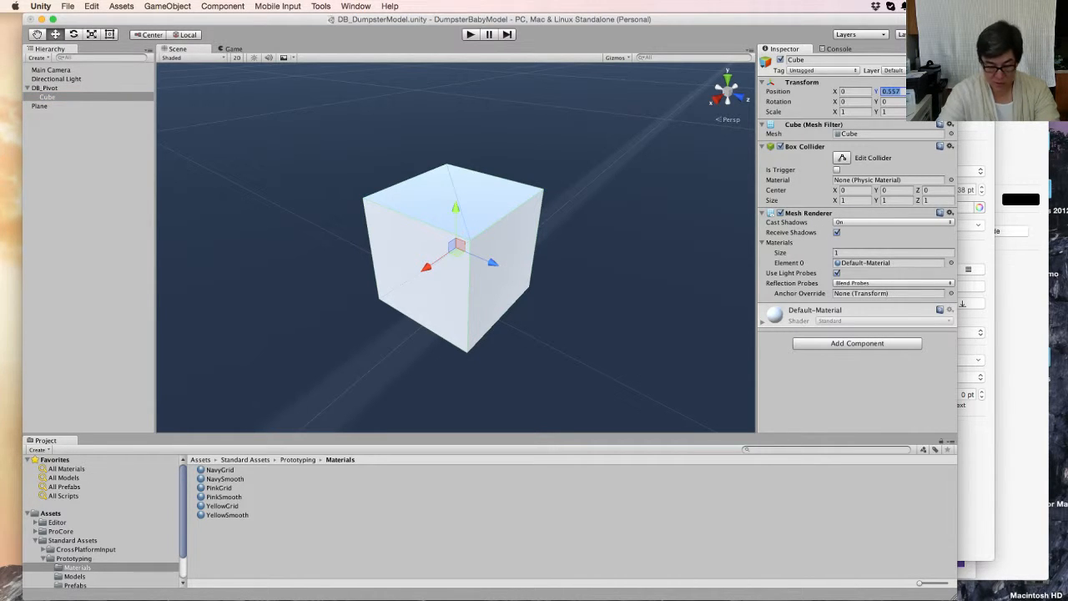
type("0.5")
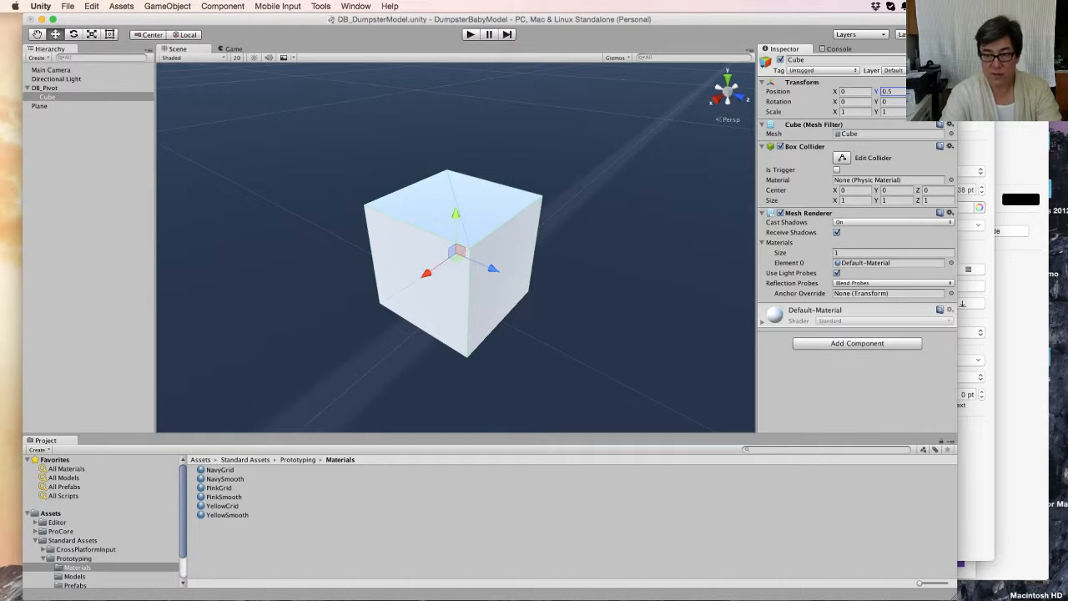
key("Return")
left_click(892, 92)
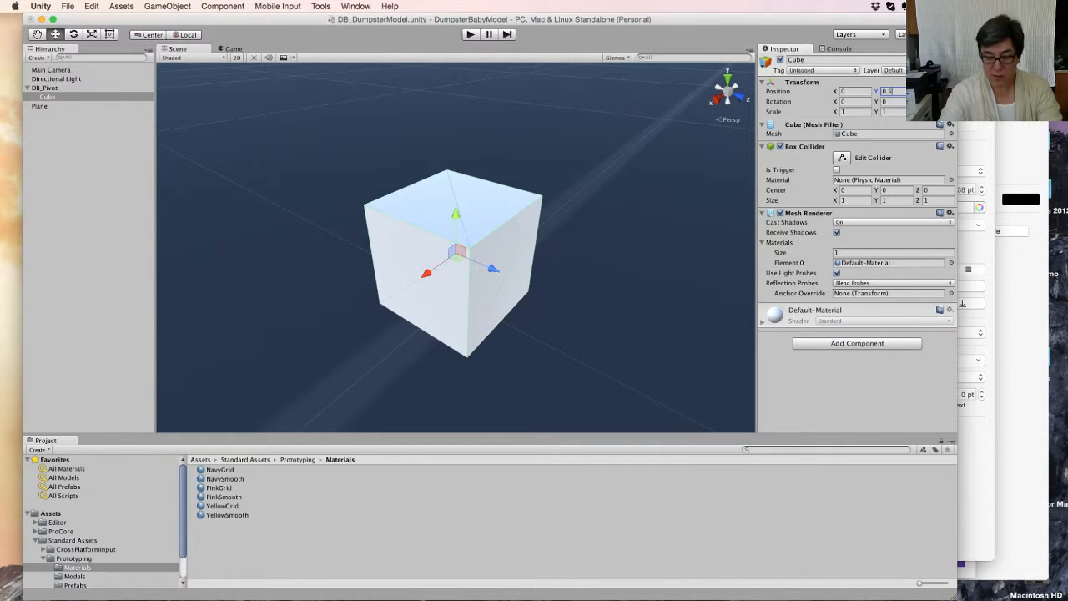
key("BackSpace")
type("6")
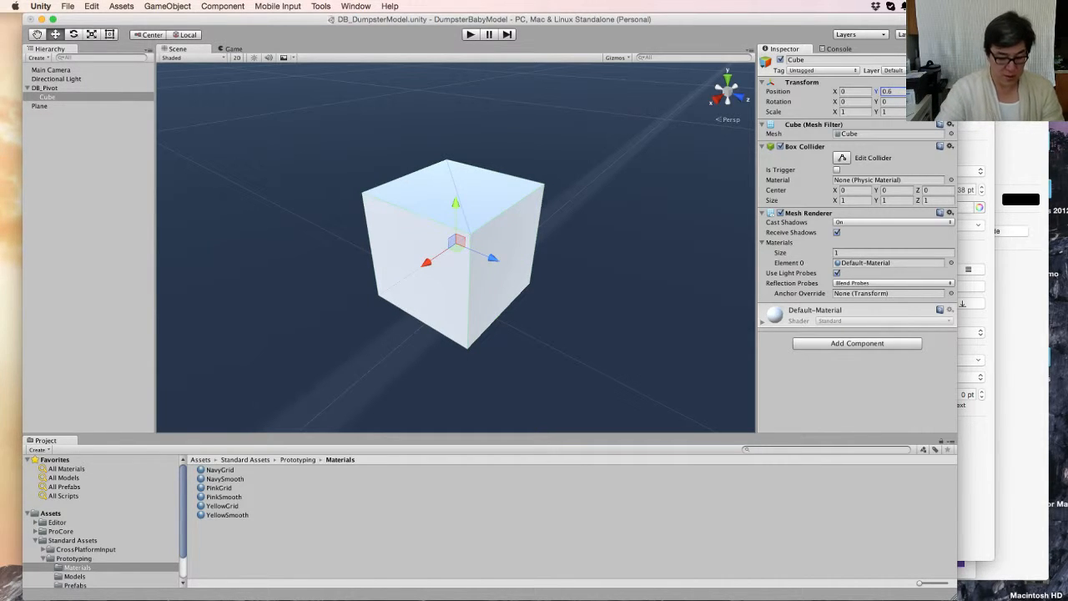
Step: Add a Mesh Filter component to DB_Pivot and assign the Capsule mesh to it
left_click(45, 89)
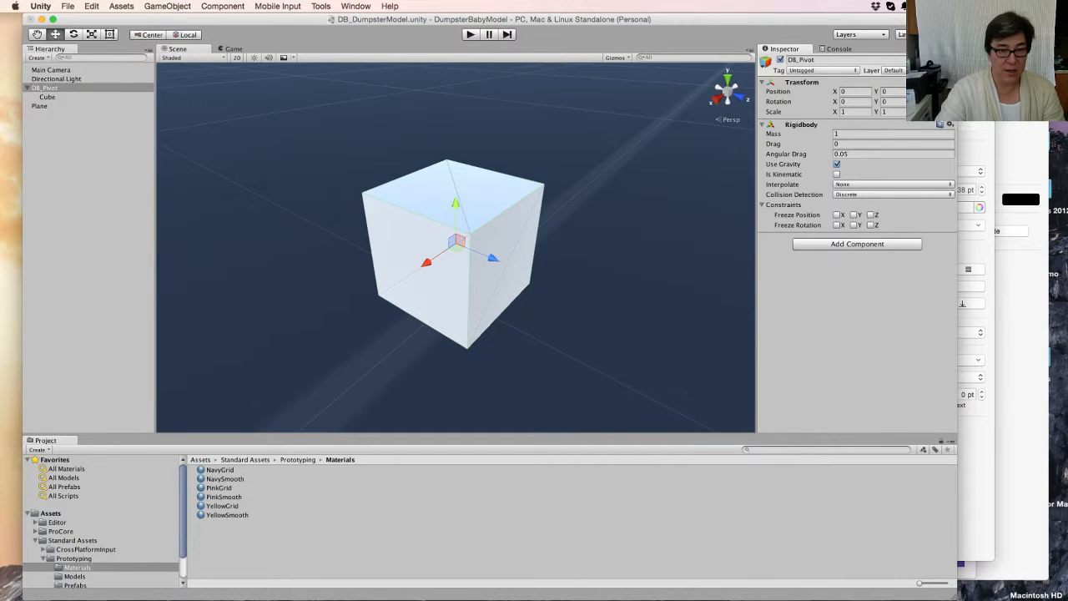
left_click(166, 6)
mouse_move(222, 5)
mouse_move(219, 30)
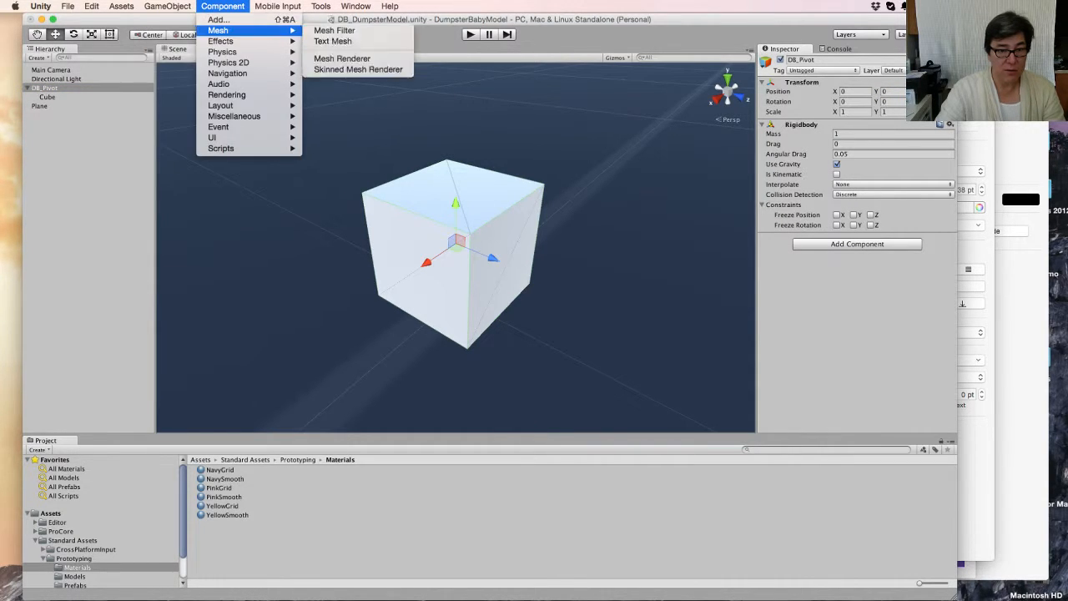
mouse_move(226, 94)
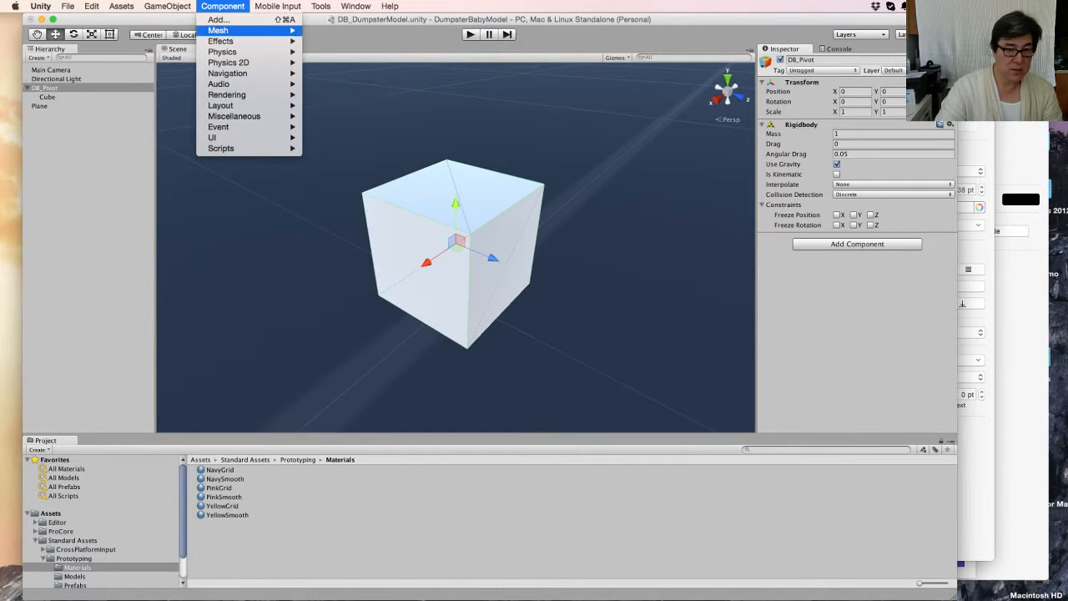
left_click(333, 30)
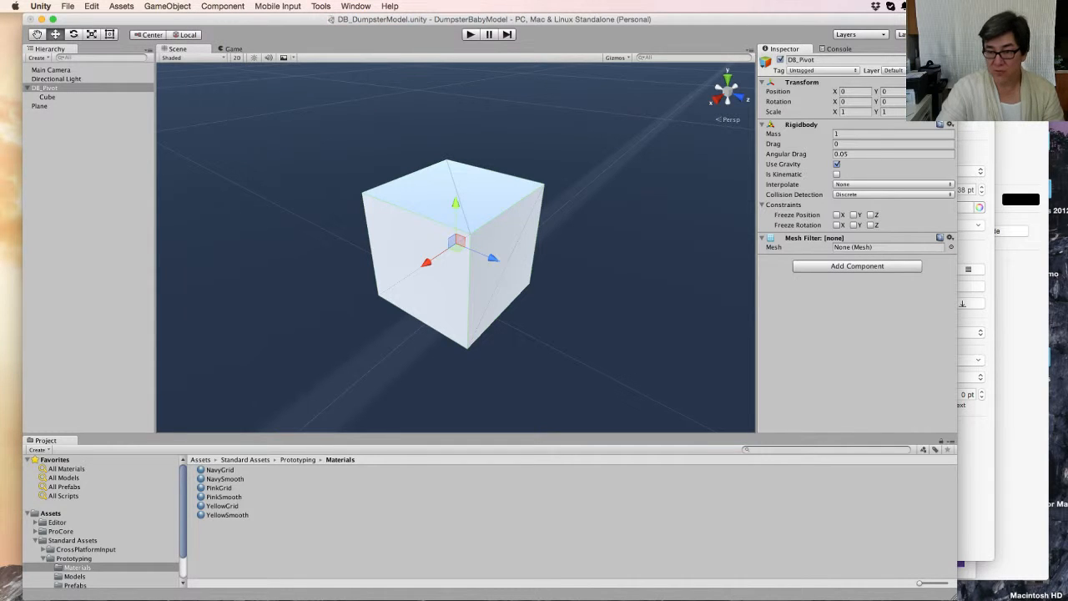
left_click(950, 247)
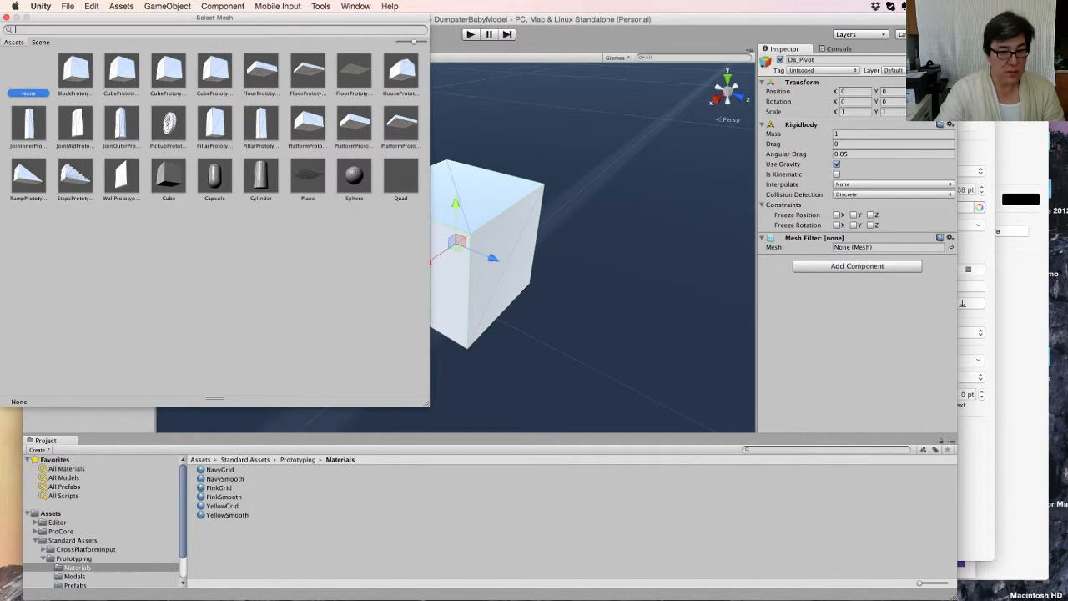
double_click(214, 176)
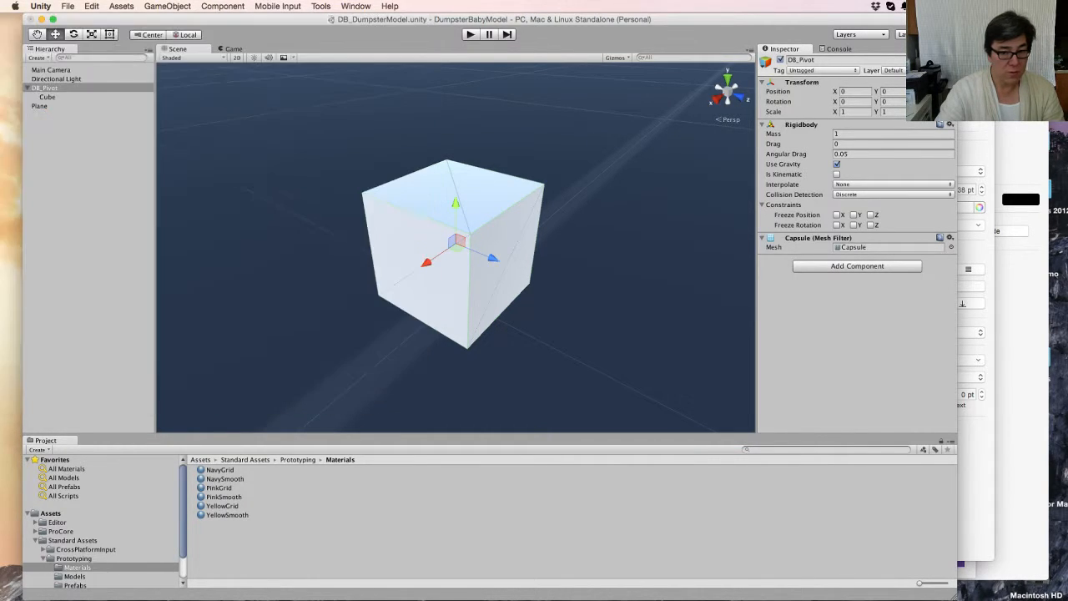
Step: Raise DB_Pivot to a Y position of about 0.66 and its child Cube to a Y position of about 1.67
left_click_drag(534, 292, 376, 205, "alt")
left_click_drag(456, 200, 455, 125)
double_click(47, 97)
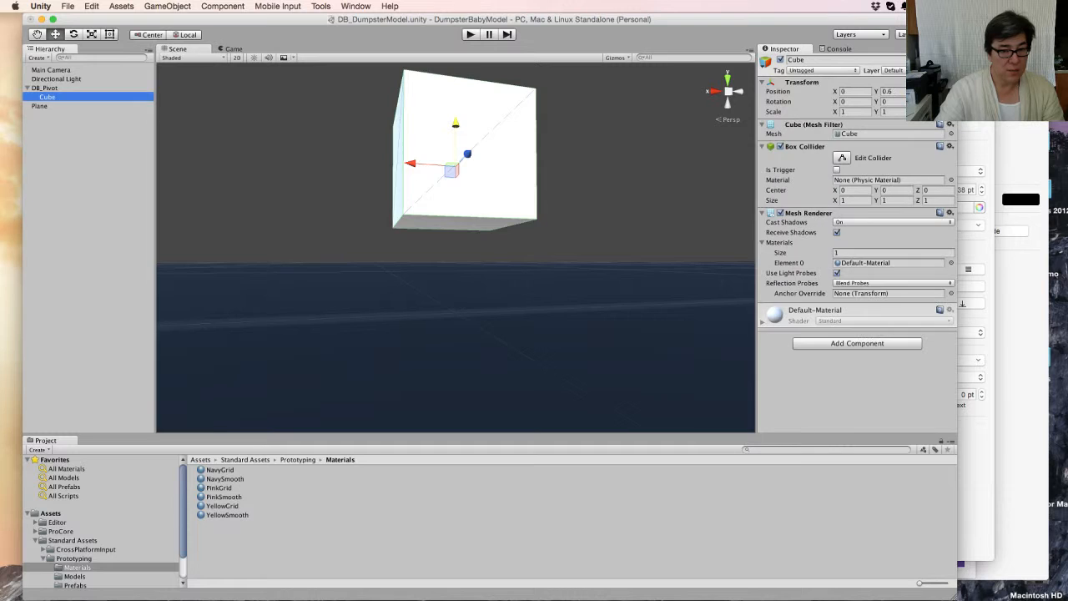
left_click_drag(471, 238, 471, 100)
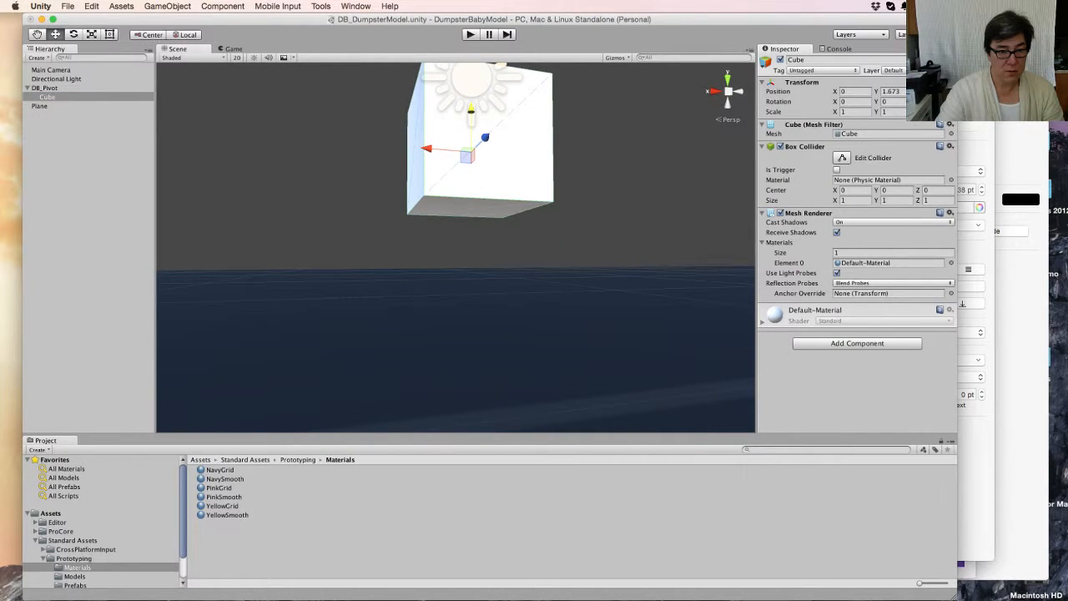
Step: Set the child Cube's Y position to 3 so that it sits well above DB_Pivot
double_click(45, 87)
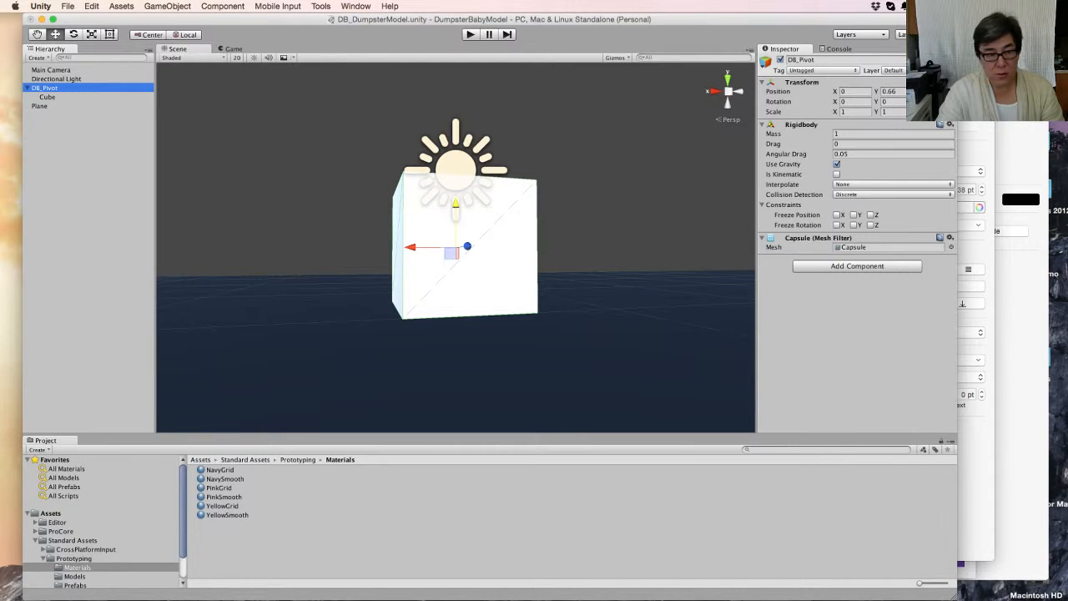
left_click_drag(367, 242, 547, 300, "alt")
left_click(47, 97)
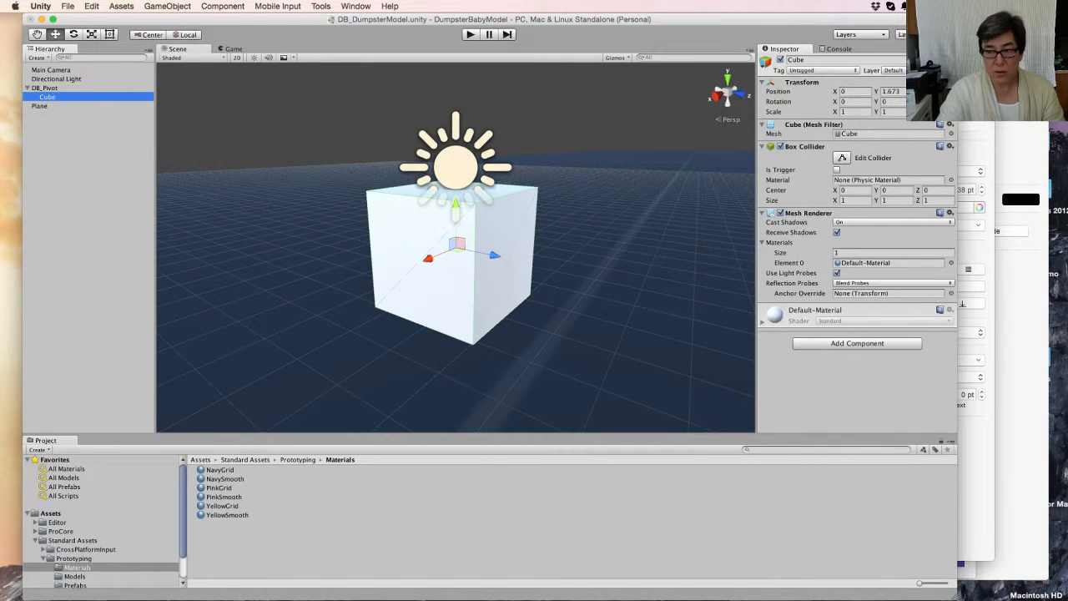
left_click(892, 92)
type("3")
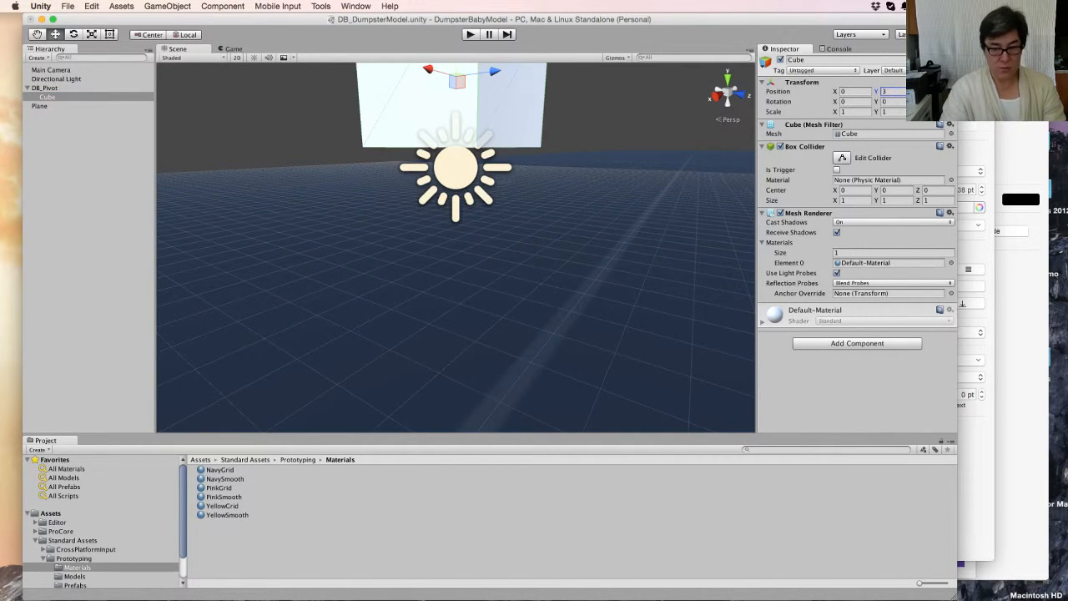
left_click(45, 88)
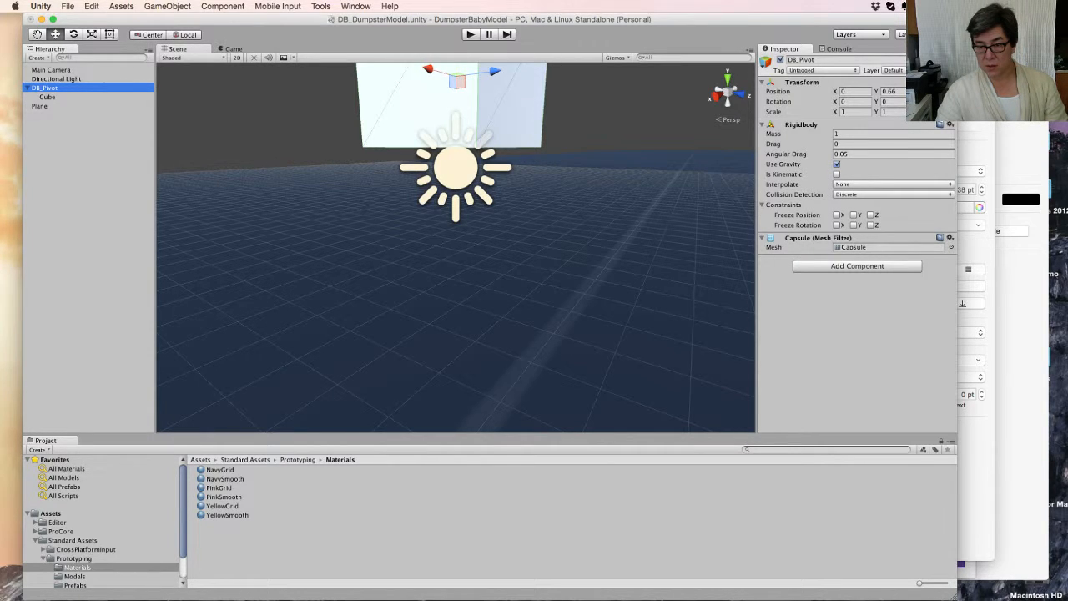
left_click(818, 238)
left_click(818, 237)
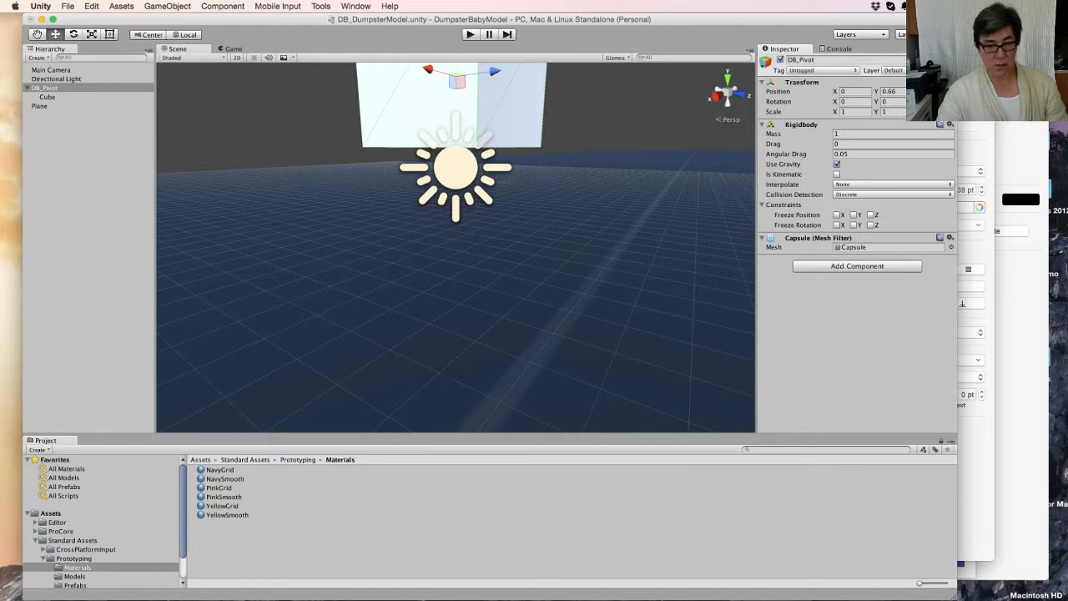
left_click_drag(492, 242, 376, 329, "alt")
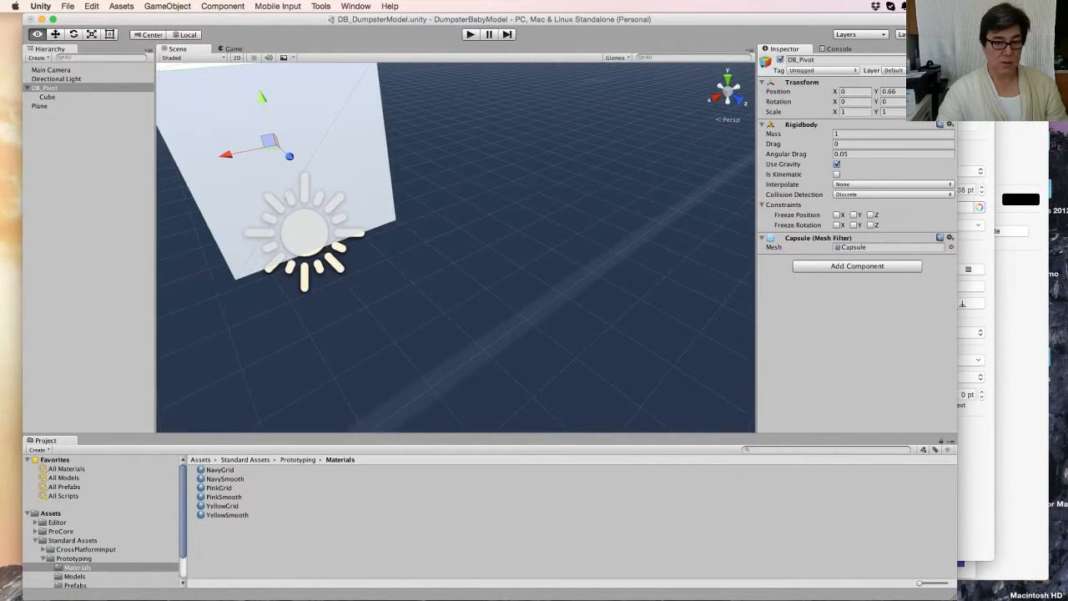
left_click(48, 97)
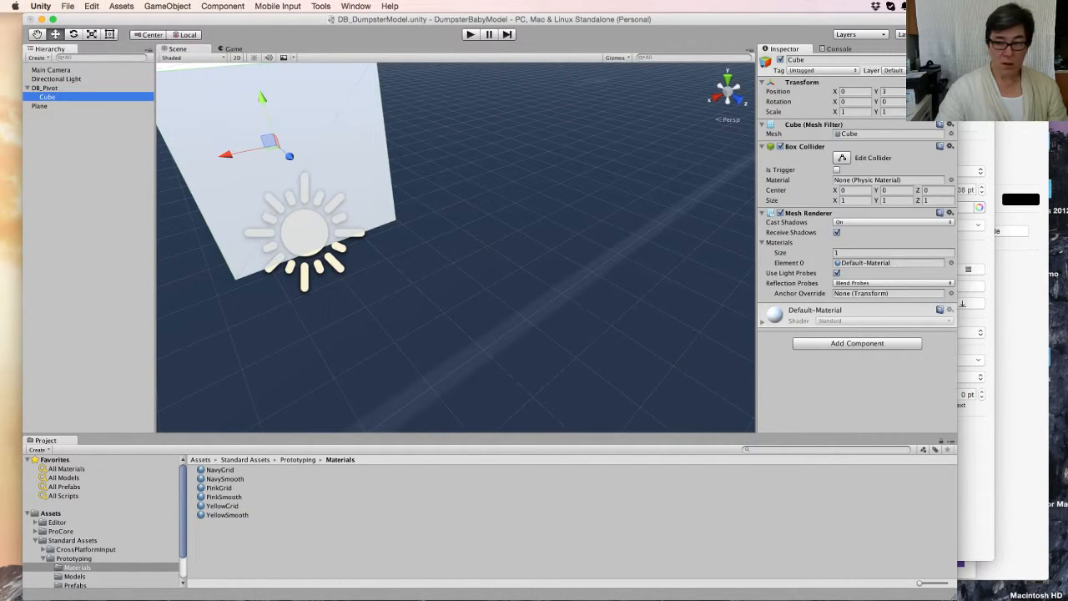
Step: Remove the Capsule Mesh Filter component from DB_Pivot
left_click(45, 87)
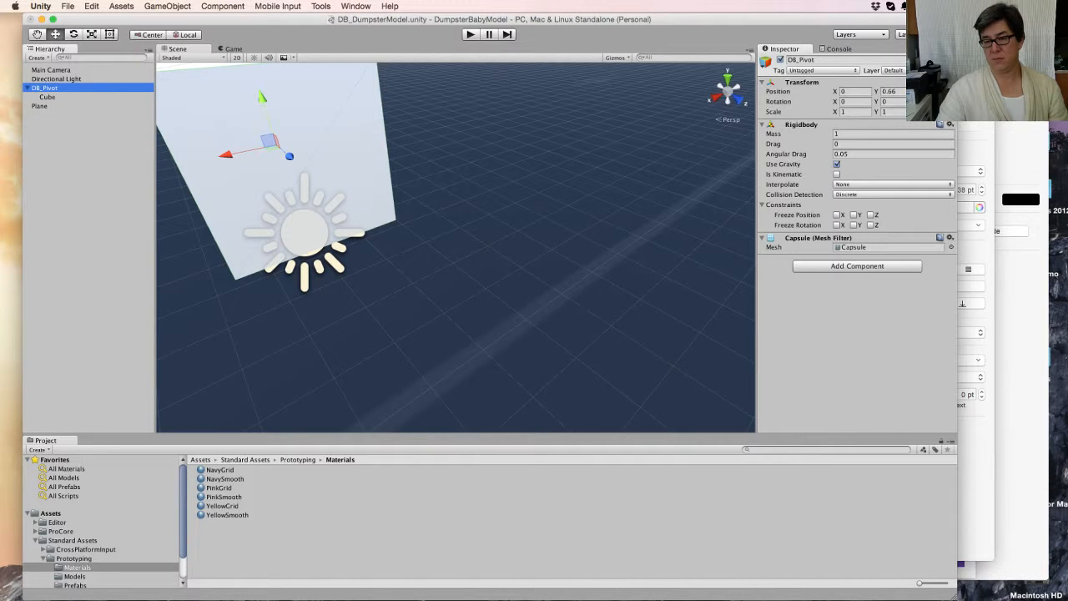
left_click(48, 96)
left_click(45, 88)
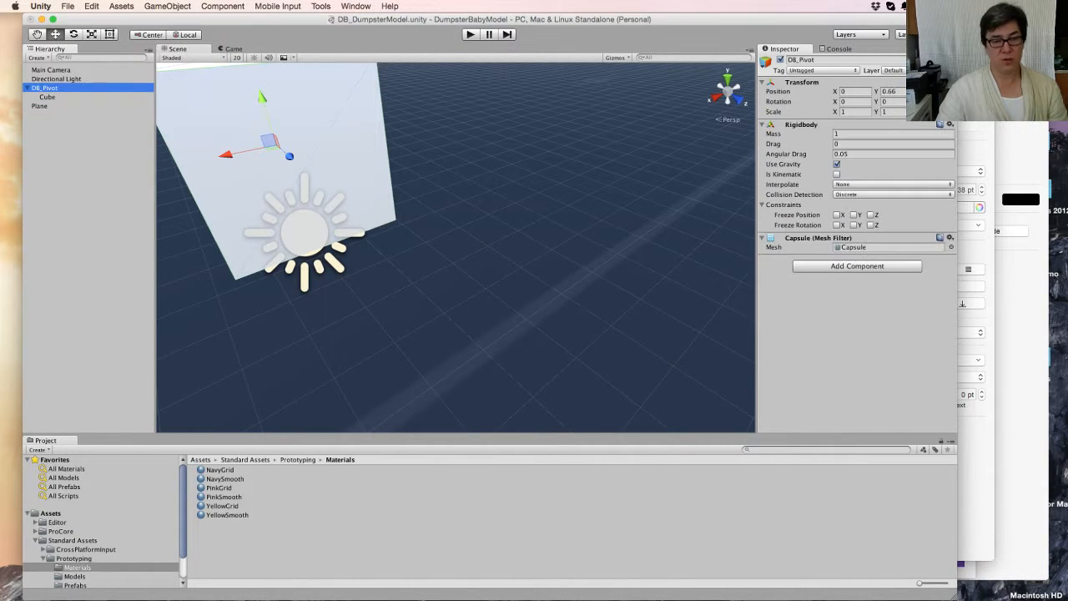
left_click(949, 238)
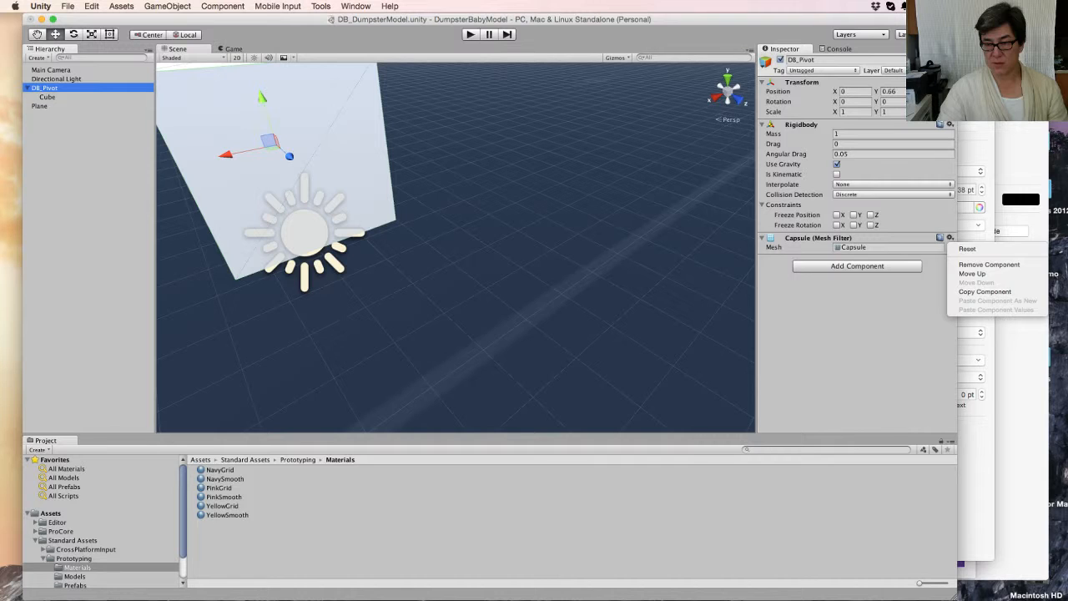
left_click(972, 263)
Step: Set the child Cube's Y position to 1
left_click(48, 97)
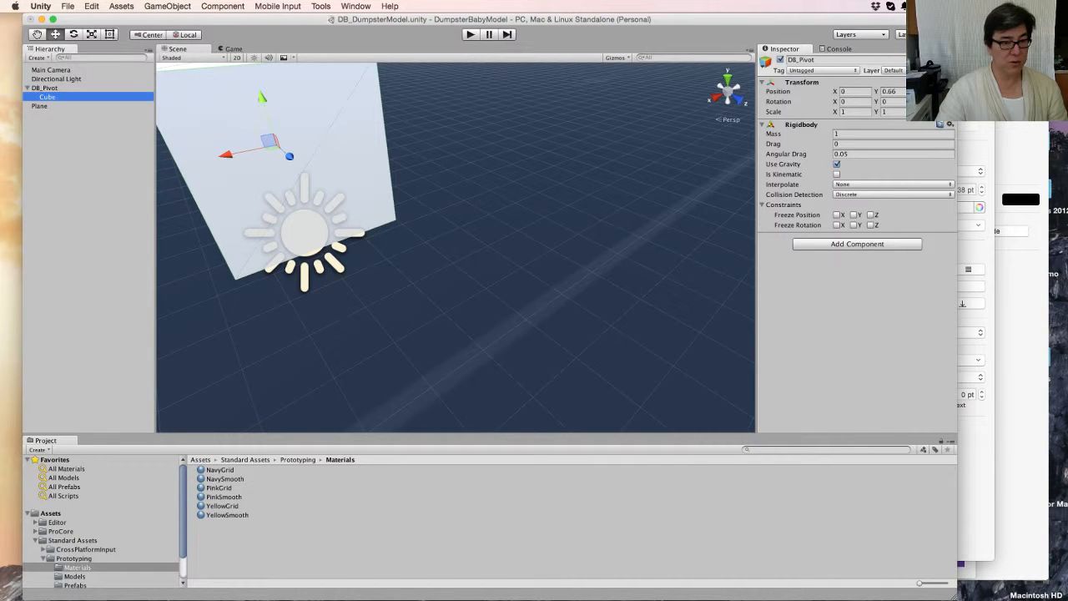
left_click(891, 92)
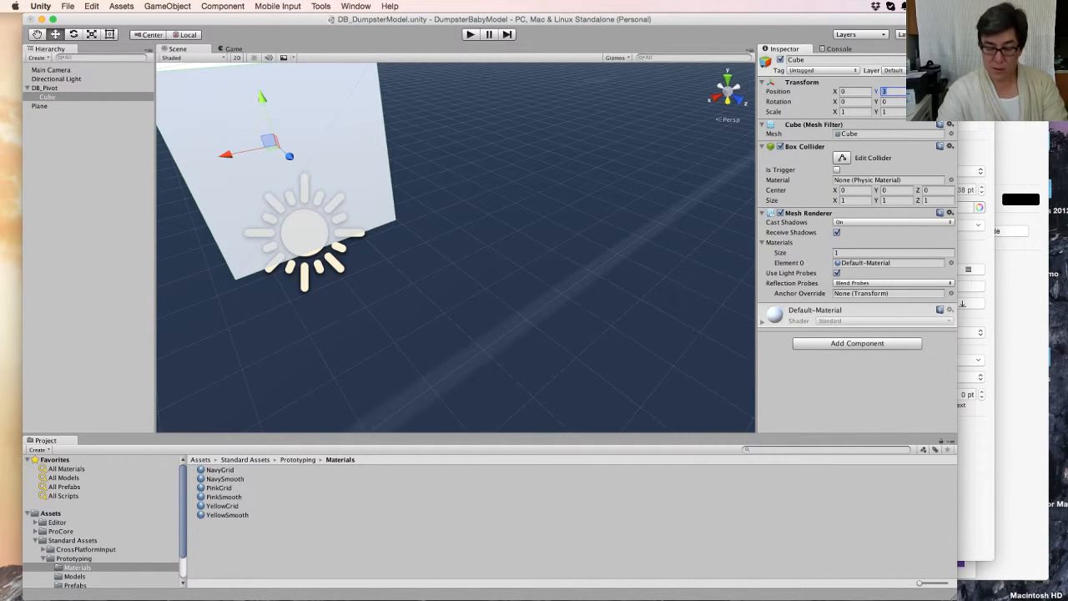
type("1")
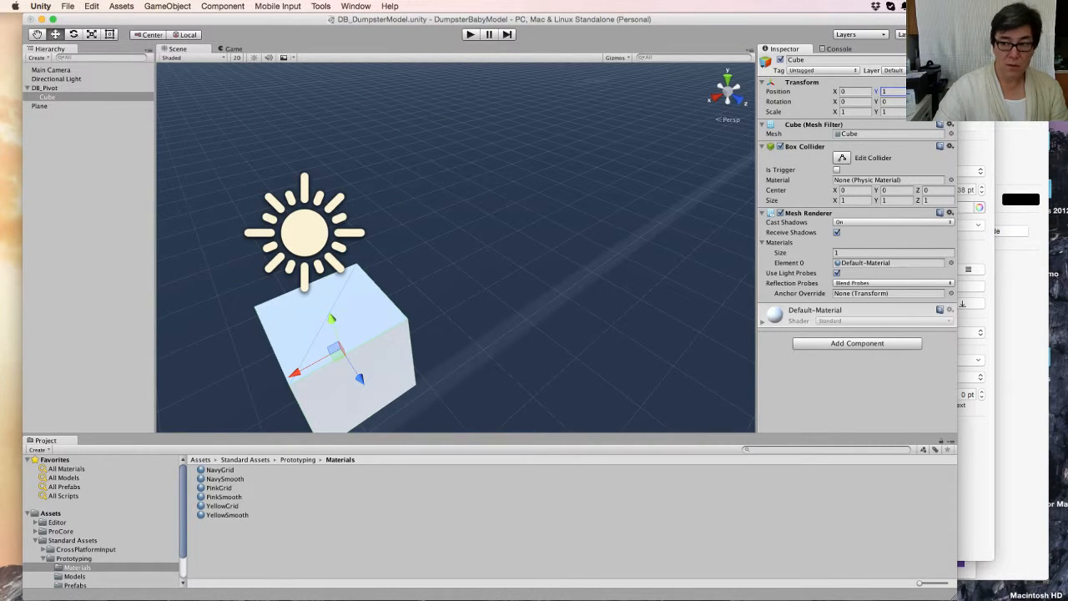
Step: Lower DB_Pivot together with its child Cube to a Y position of about -0.25
left_click(45, 89)
left_click_drag(467, 284, 459, 175, "alt")
middle_click_drag(418, 217, 426, 134, "alt")
scroll(425, 217, "down", 5)
left_click_drag(425, 216, 567, 313, "alt")
left_click_drag(364, 237, 368, 284)
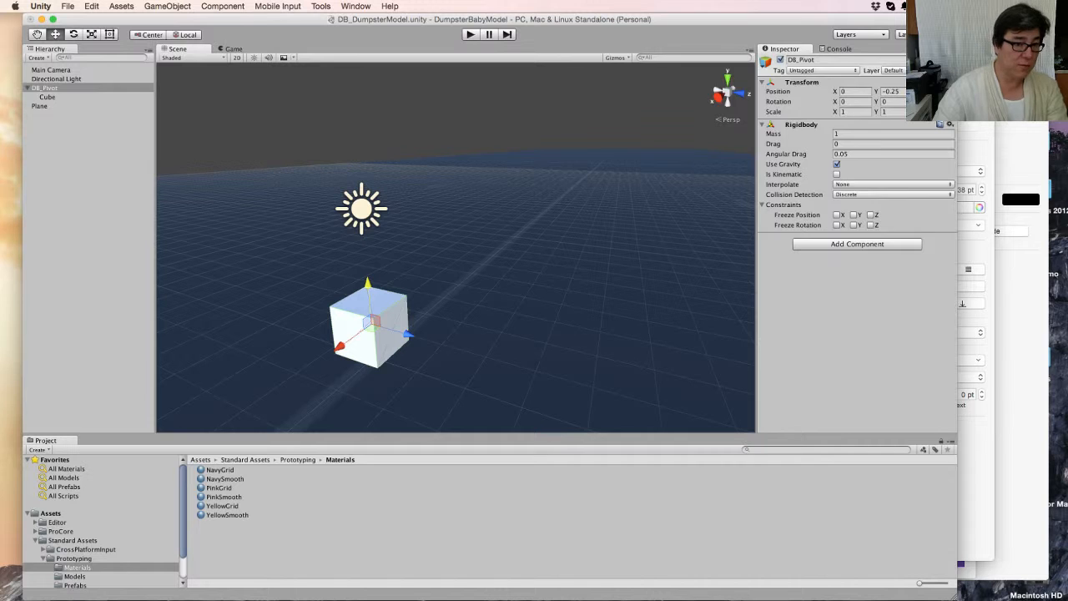
Step: Rename the Cube under DB_Pivot to Dumpster Temp
left_click(83, 150)
double_click(48, 97)
left_click(809, 60)
type("Dump")
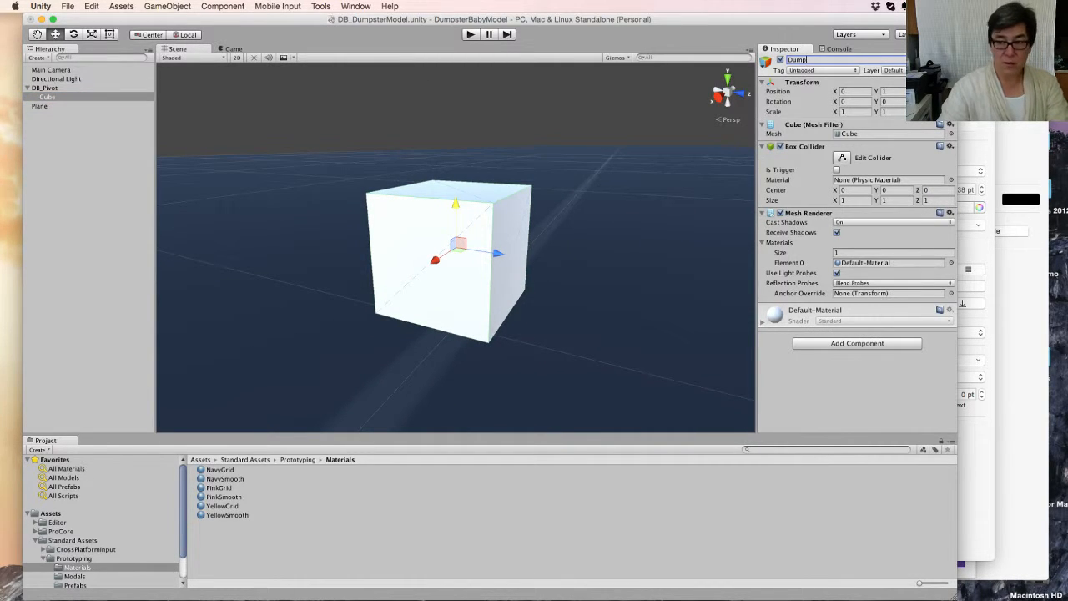
type("ster Temp")
key("Return")
left_click(83, 150)
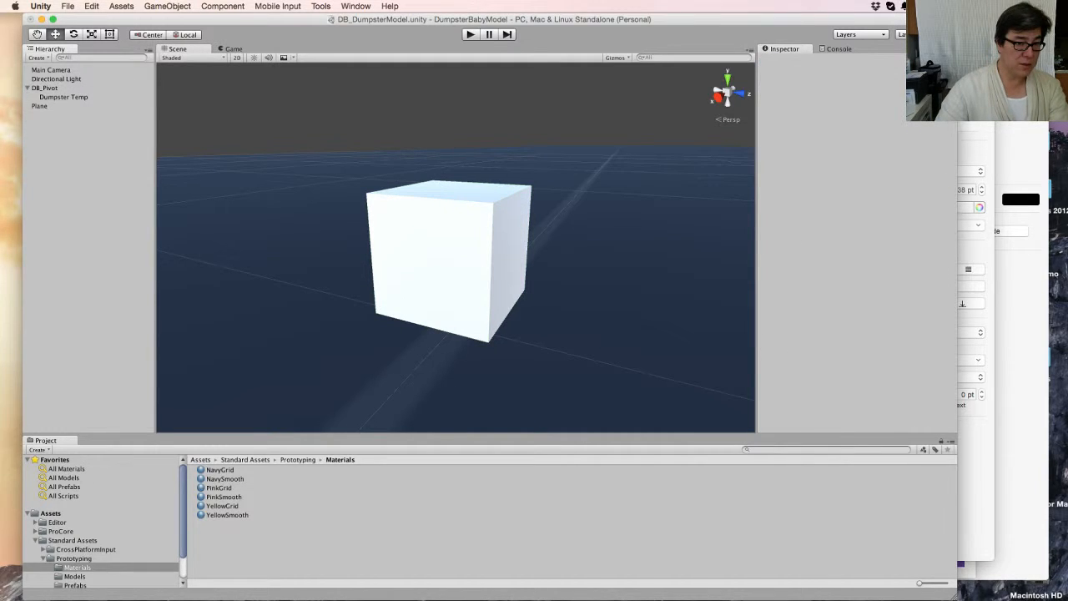
Step: Create a 3D sphere and raise it to a Y position of about 1.745, on top of the cube
left_click(38, 57)
mouse_move(52, 87)
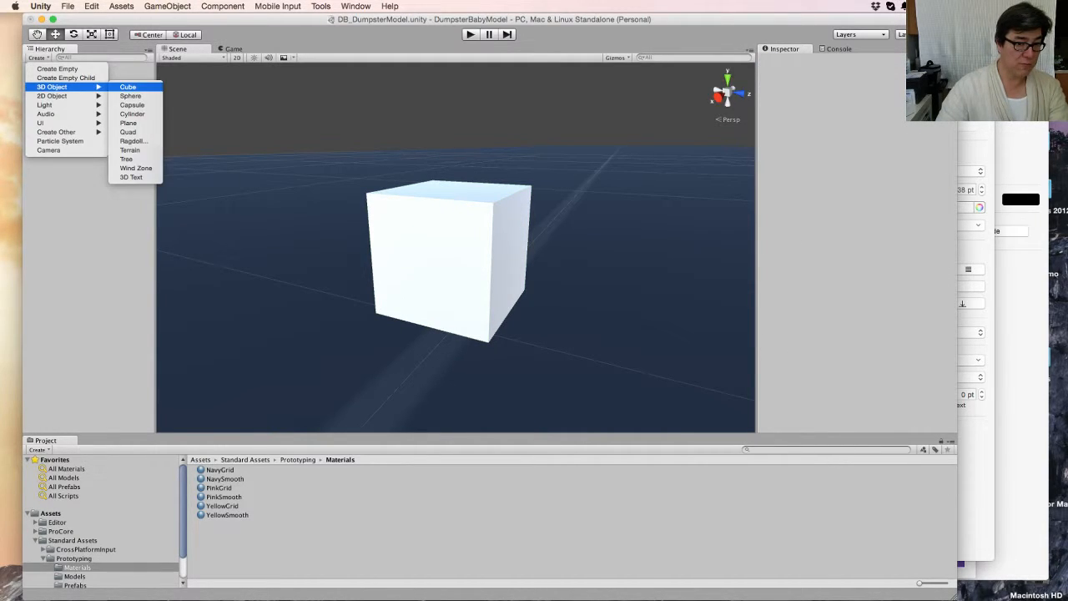
left_click(130, 96)
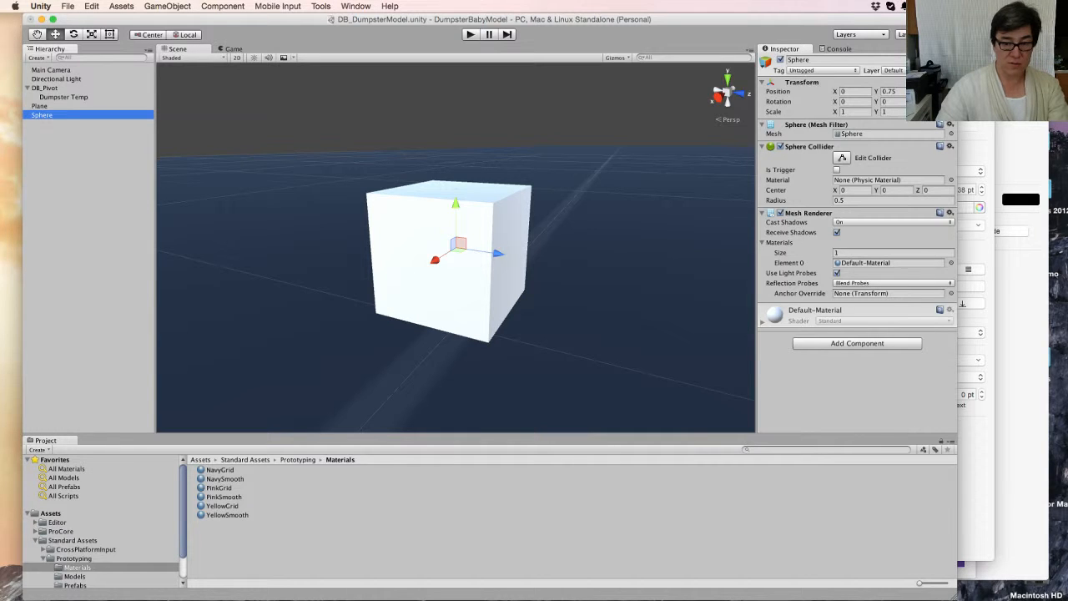
left_click_drag(456, 205, 456, 77)
Step: Rename the Sphere to BabyHead and make it a child of Dumpster Temp
left_click(821, 60)
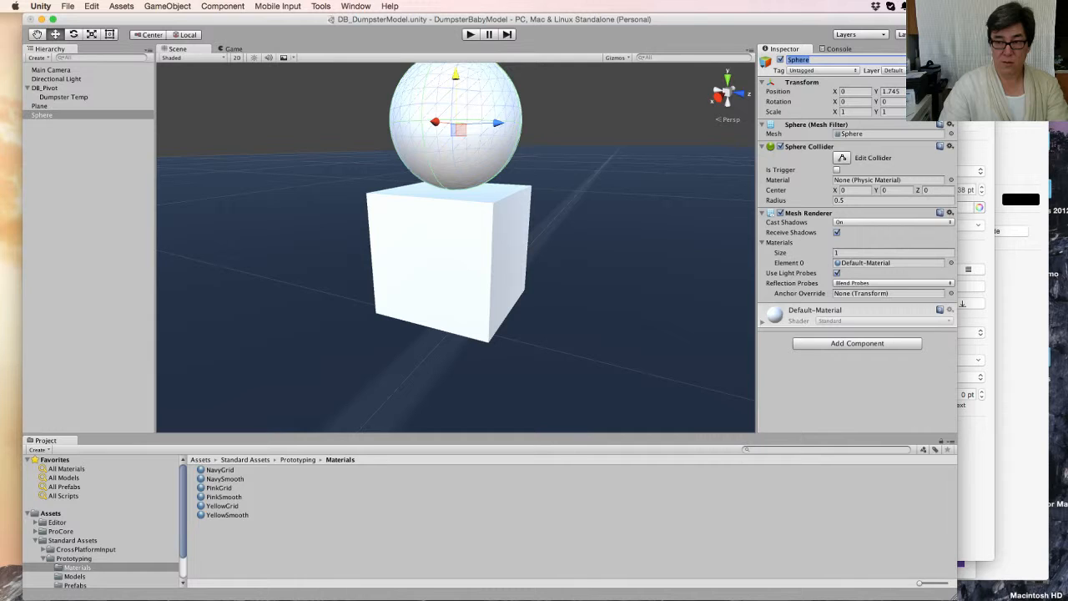
type("BabyHead")
key("Return")
left_click_drag(517, 275, 455, 230, "alt")
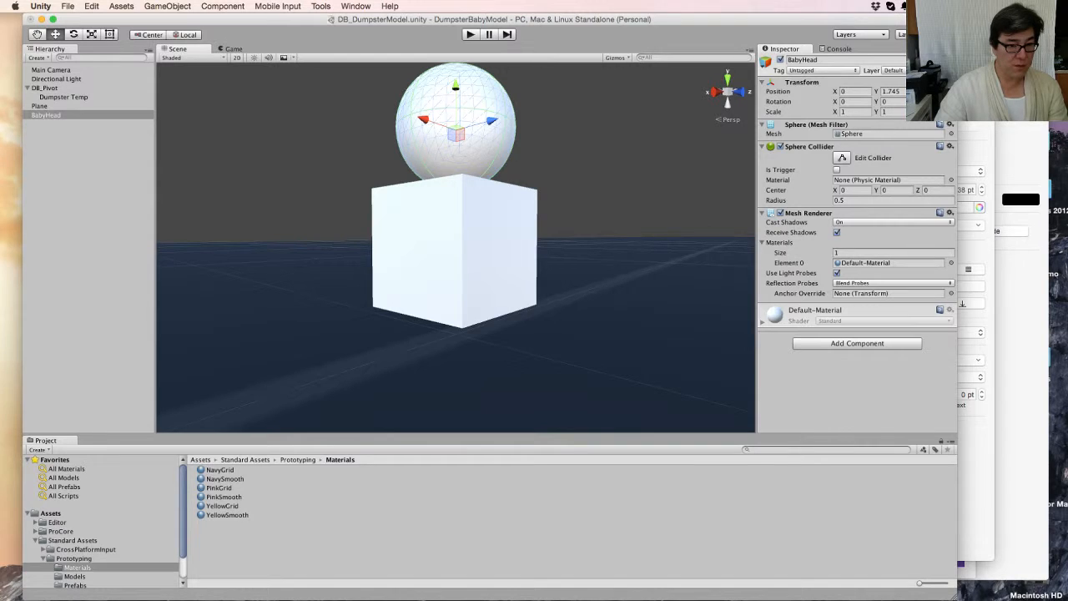
left_click_drag(45, 114, 63, 97)
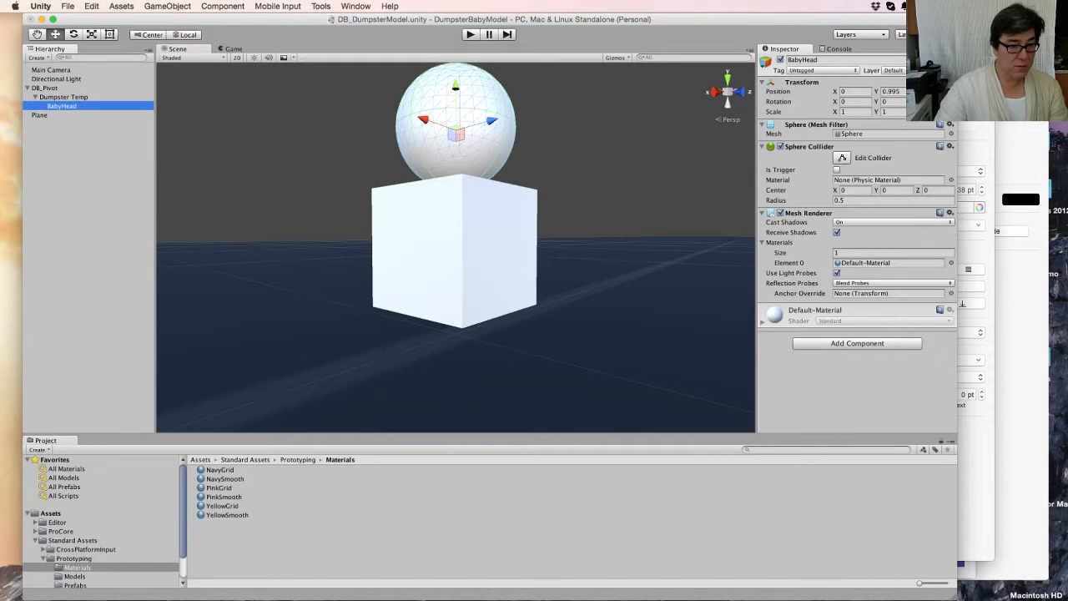
Step: Shift DB_Pivot along its Z axis with its children, and check the BabyHead and Dumpster Temp selections in the hierarchy
left_click(45, 88)
left_click_drag(490, 182, 428, 193)
left_click(63, 97)
left_click(62, 106)
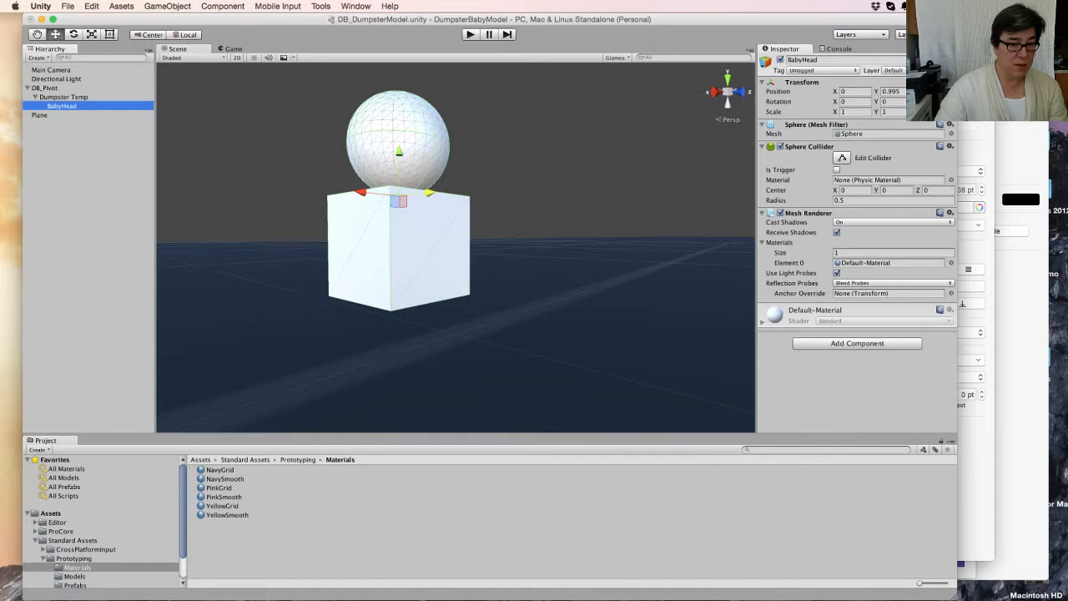
left_click(45, 87)
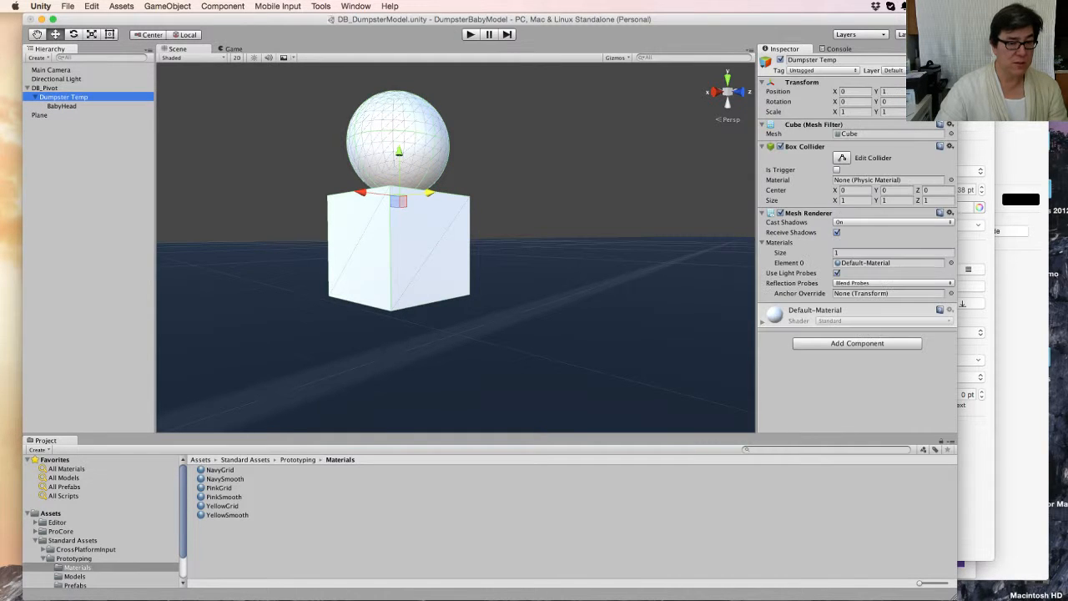
left_click(62, 106)
left_click(63, 96)
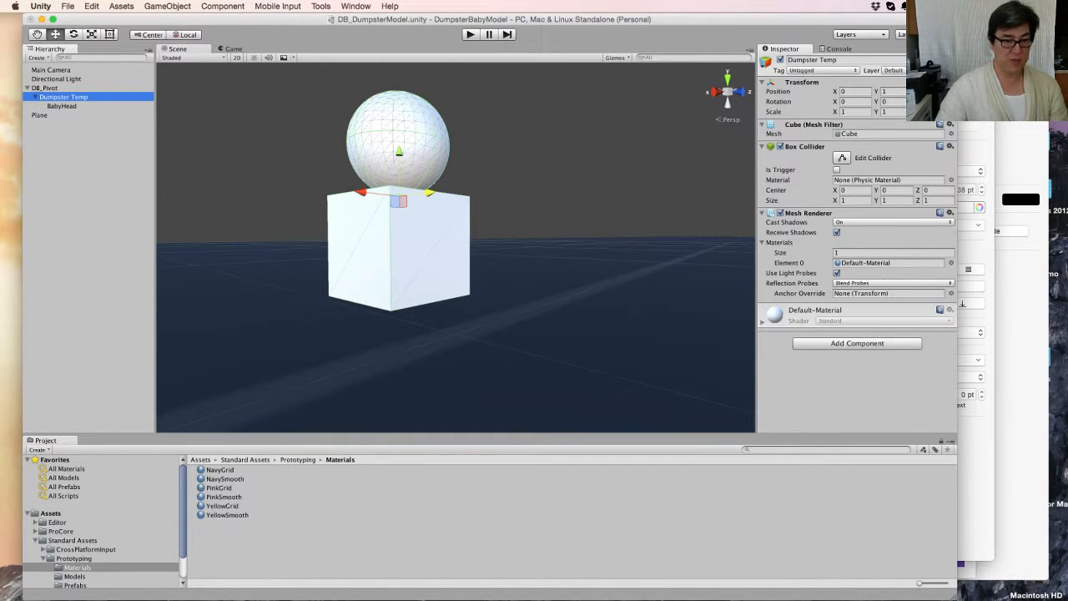
double_click(62, 106)
Step: Try BabyHead as a direct child of DB_Pivot beside Dumpster Temp, and return it under Dumpster Temp
left_click_drag(61, 106, 46, 89)
left_click(64, 106)
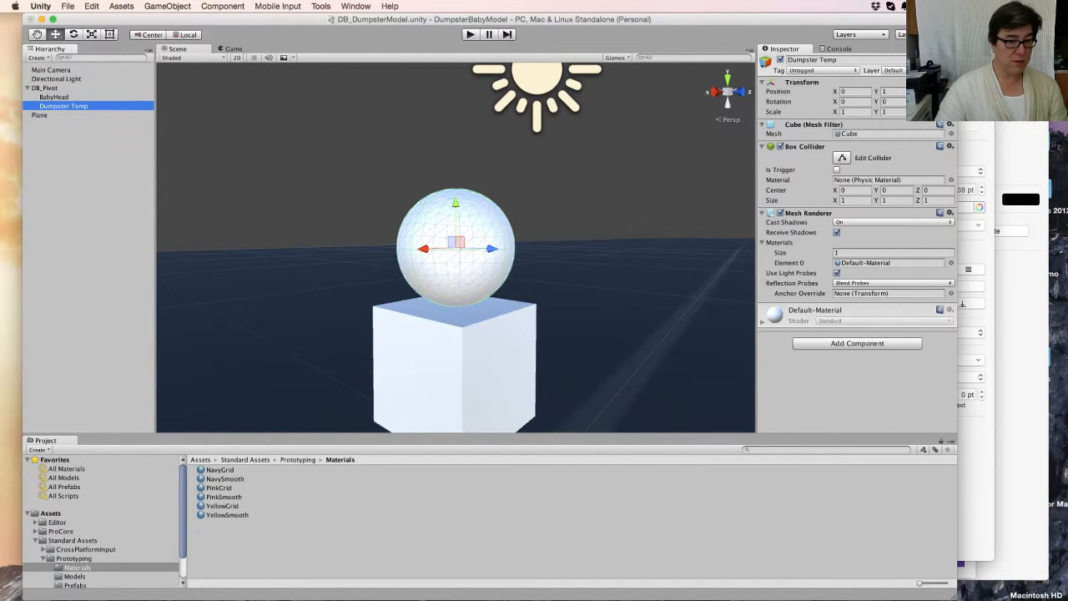
mouse_move(491, 373)
left_mouse_down("alt")
mouse_move(373, 324)
mouse_move(497, 382)
left_mouse_up("alt")
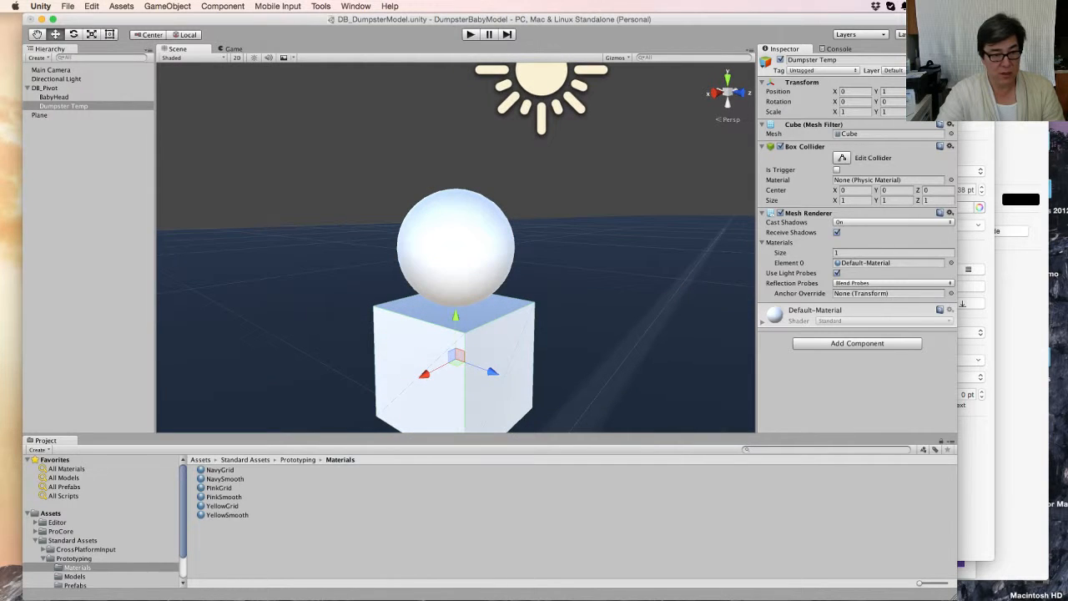
left_click(54, 97)
left_click(63, 106)
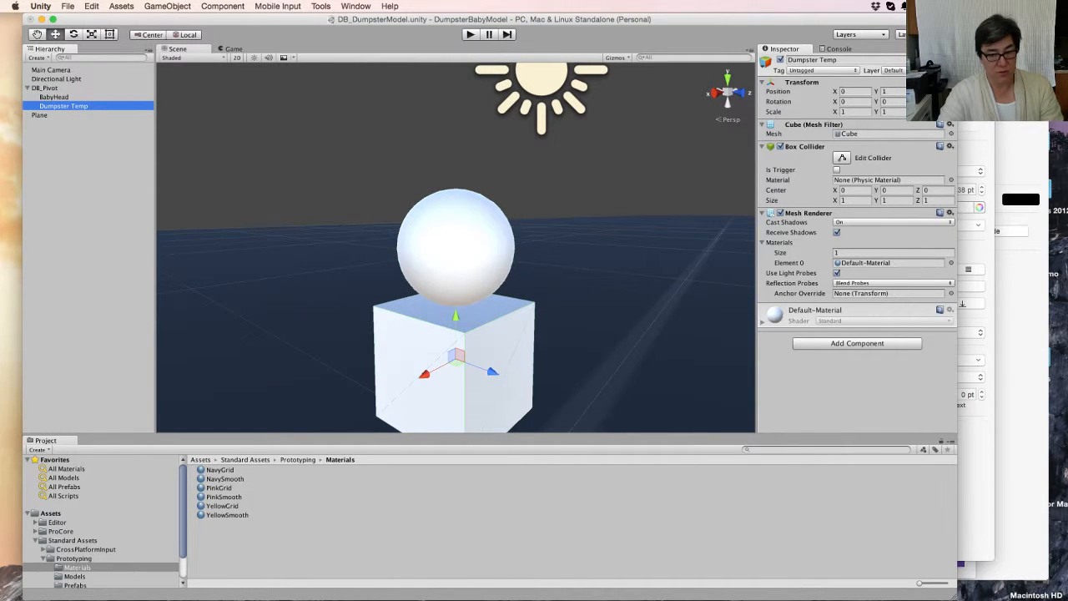
mouse_move(492, 371)
left_mouse_down()
mouse_move(395, 335)
mouse_move(556, 392)
mouse_move(353, 318)
mouse_move(492, 370)
left_mouse_up()
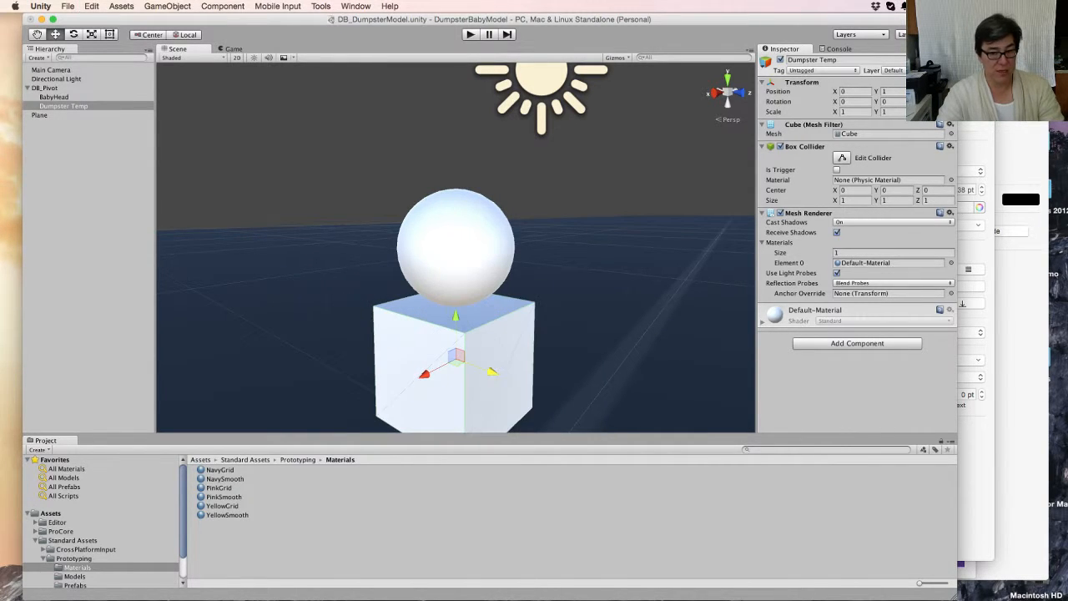
left_click(53, 97)
left_click_drag(54, 97, 63, 106)
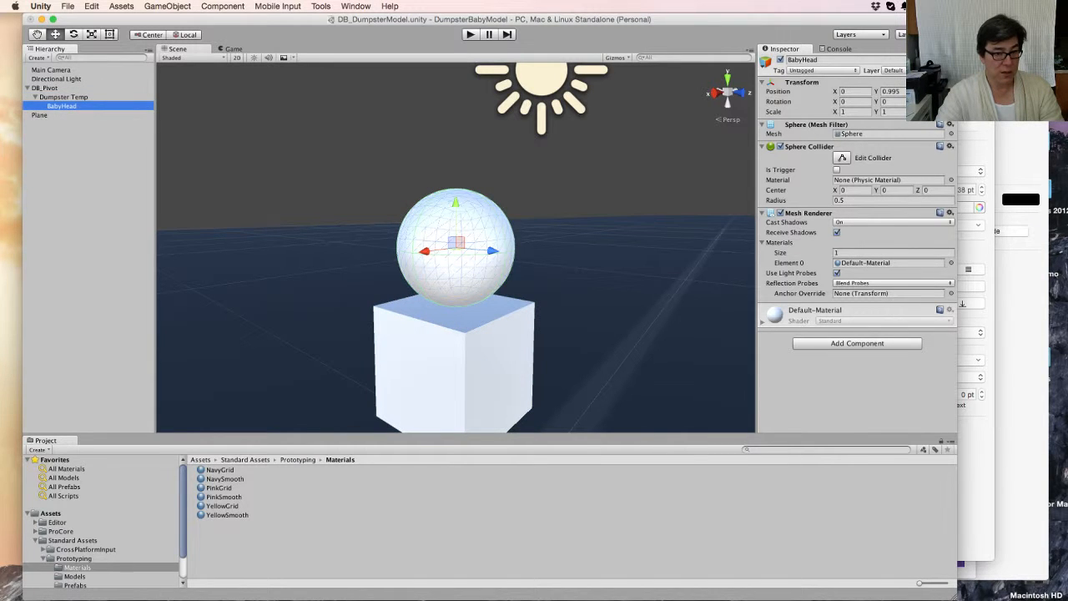
Step: Nudge DB_Pivot down to a Y position of about -0.265 while checking the transforms of Dumpster Temp and BabyHead
left_click(44, 88)
key("f")
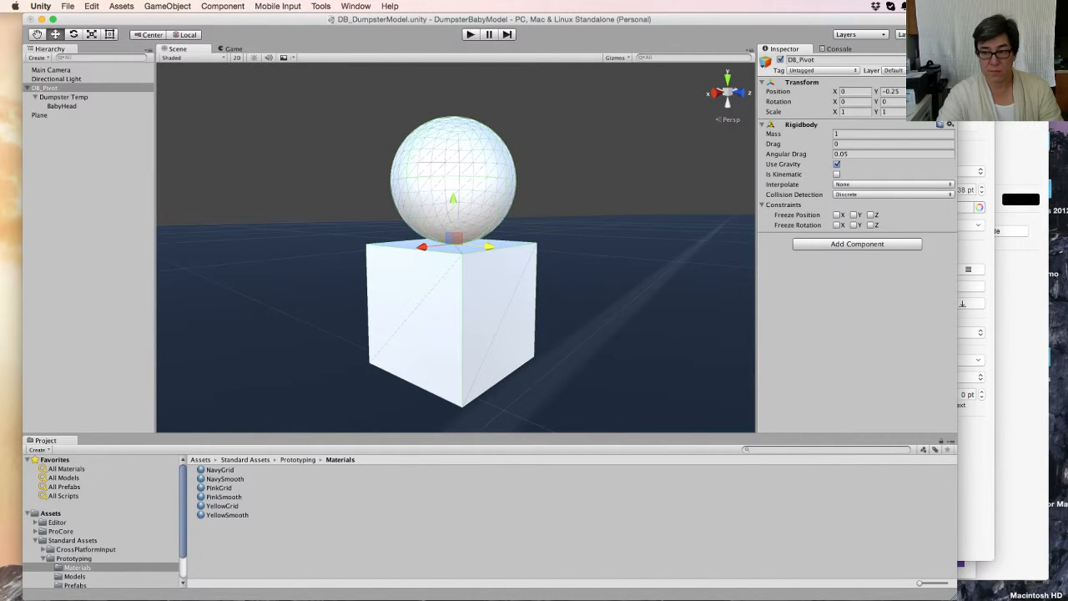
mouse_move(453, 199)
left_mouse_down()
mouse_move(453, 317)
mouse_move(453, 188)
mouse_move(453, 200)
left_mouse_up()
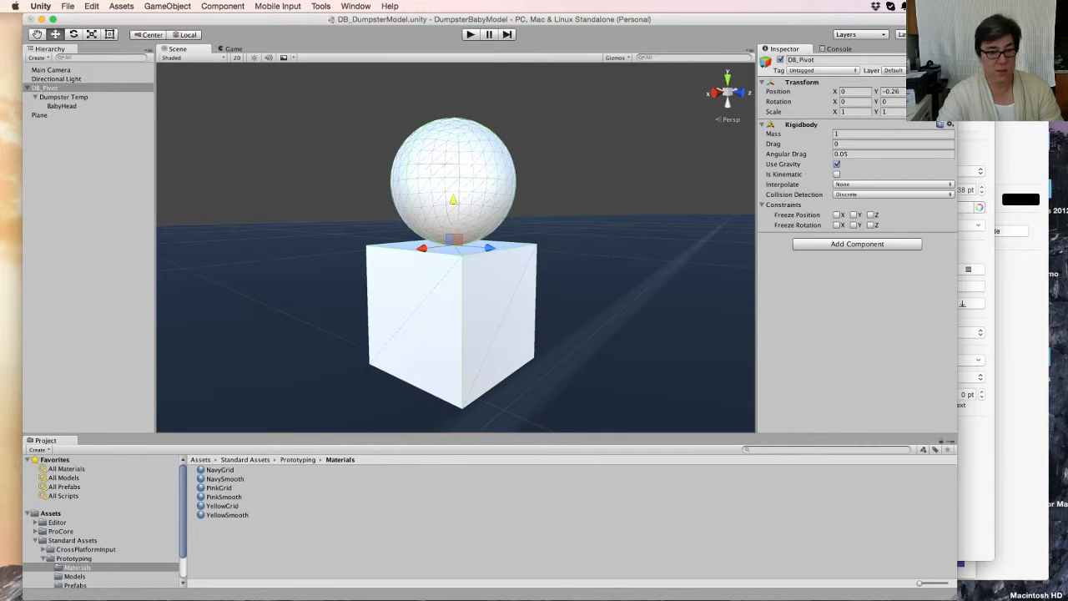
left_click(63, 97)
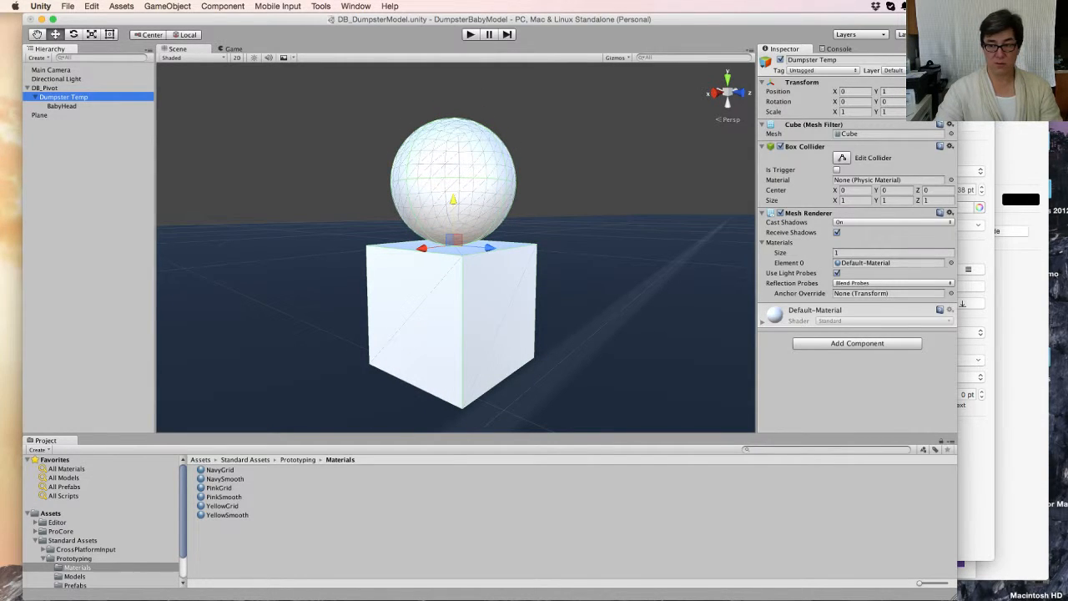
left_click(45, 88)
left_click(64, 97)
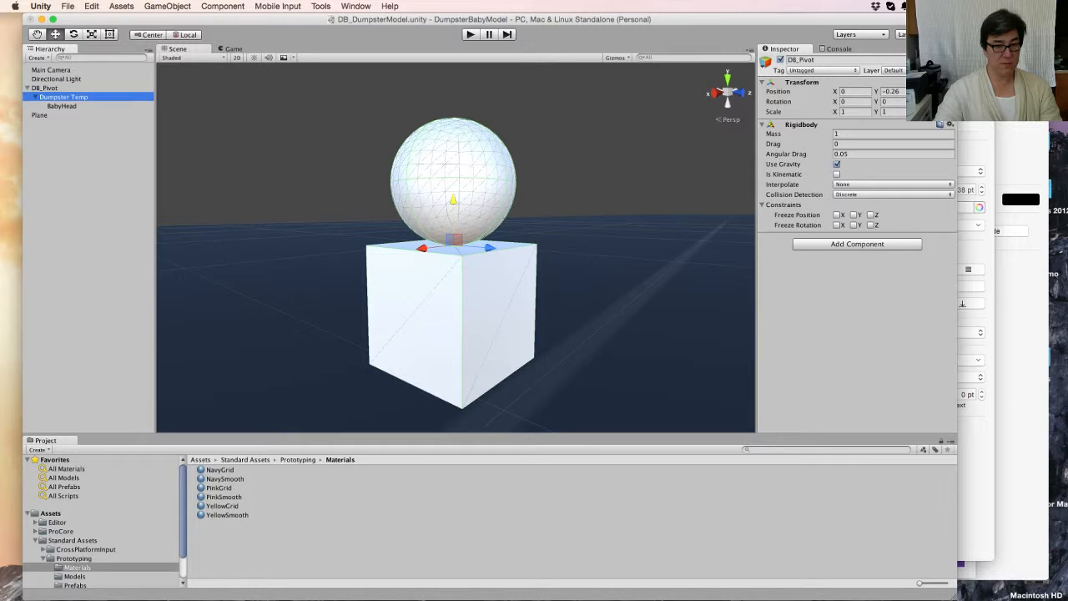
left_click(62, 106)
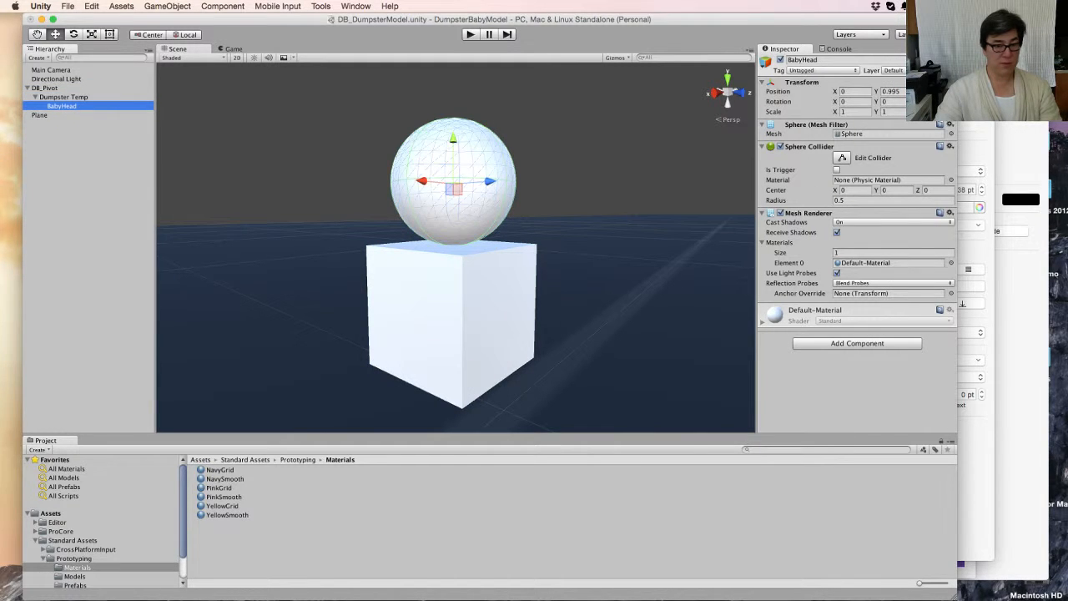
left_click(64, 96)
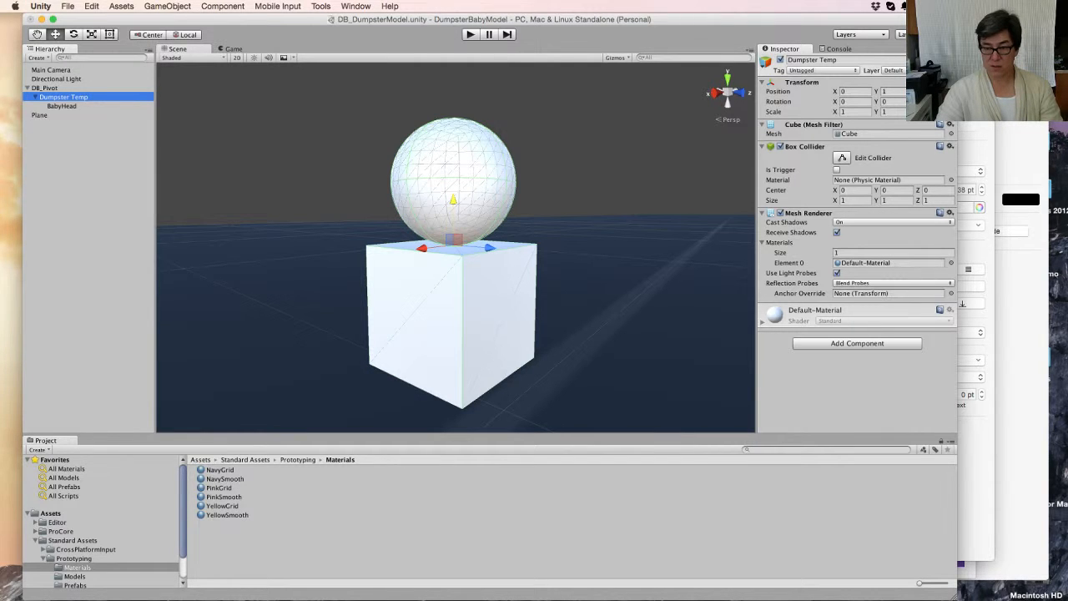
left_click(45, 88)
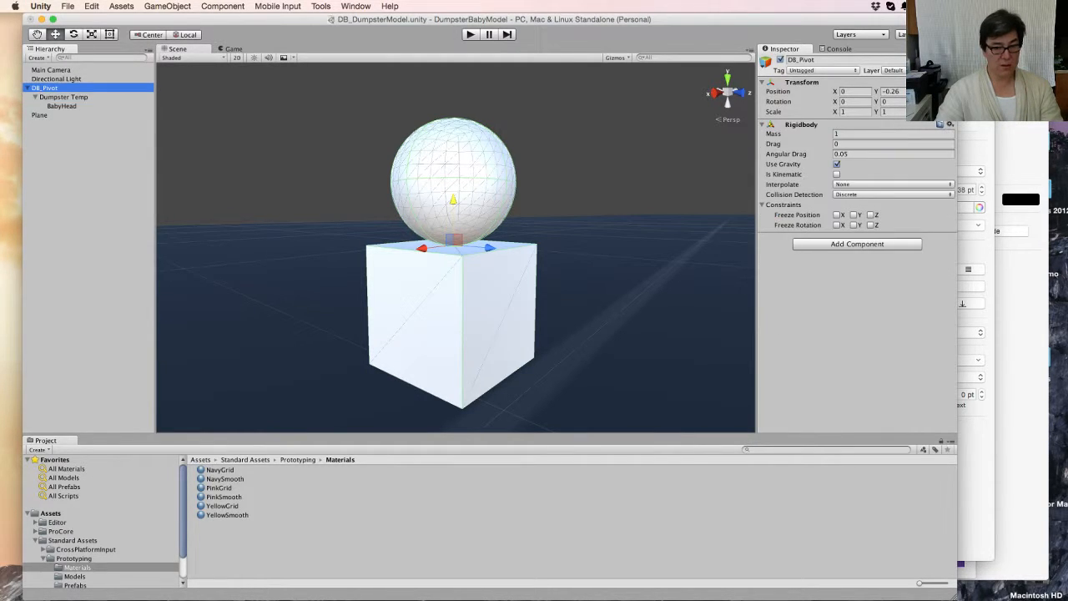
mouse_move(453, 200)
left_mouse_down()
mouse_move(453, 215)
mouse_move(453, 201)
left_mouse_up()
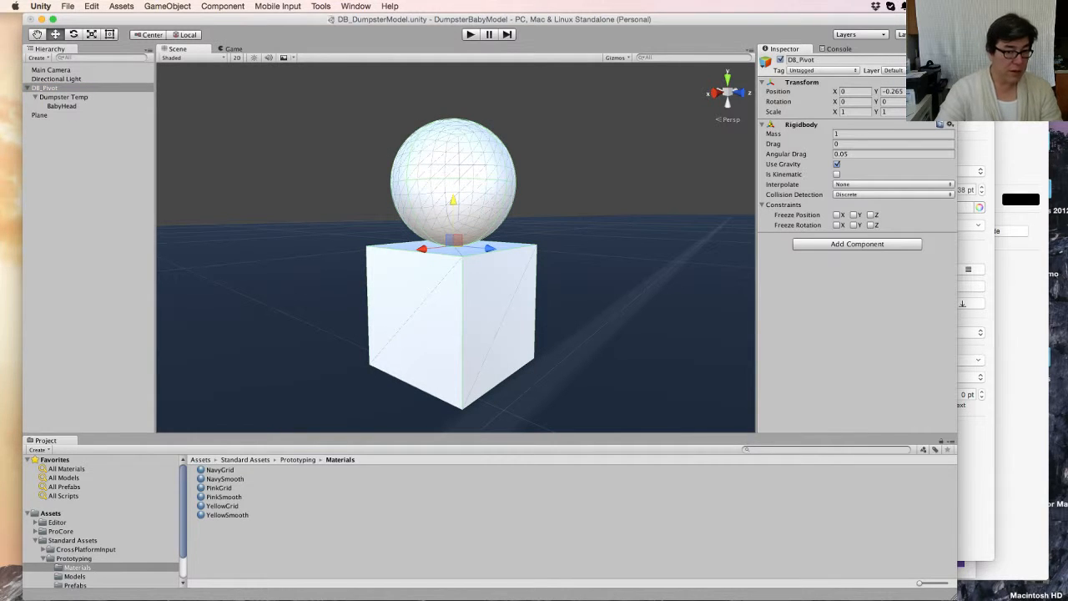
Step: Open the Asset Store and search it for garbage
left_click(356, 6)
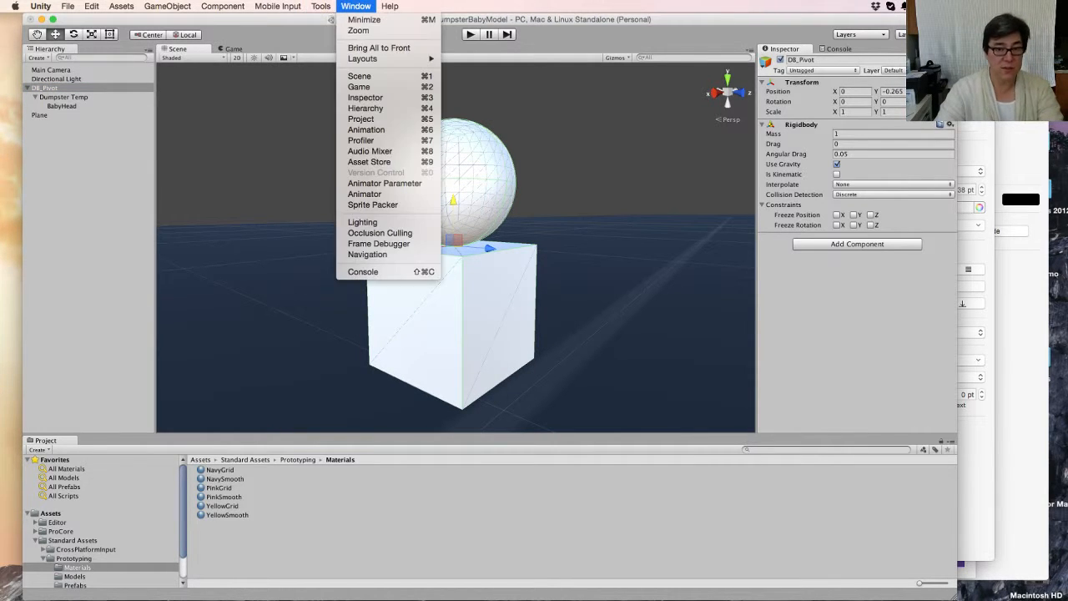
left_click(368, 161)
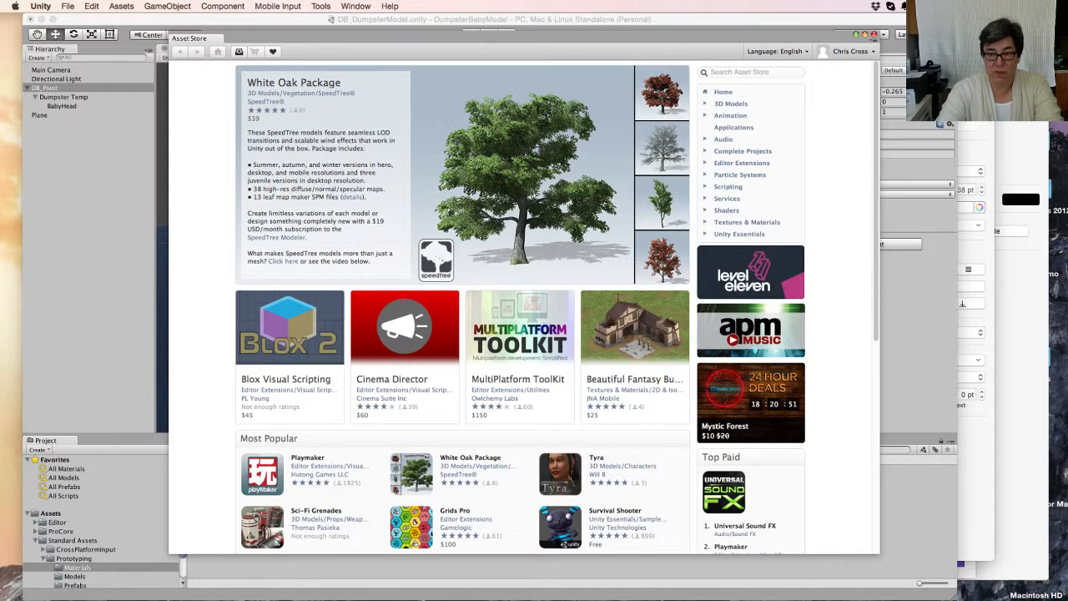
type("ga")
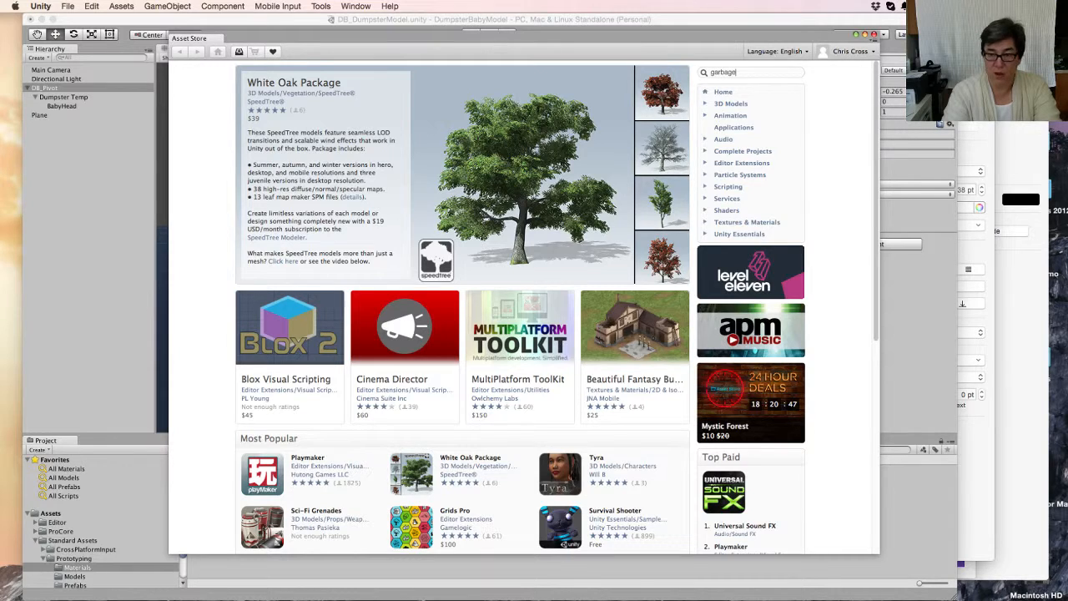
type("rbage")
key("Return")
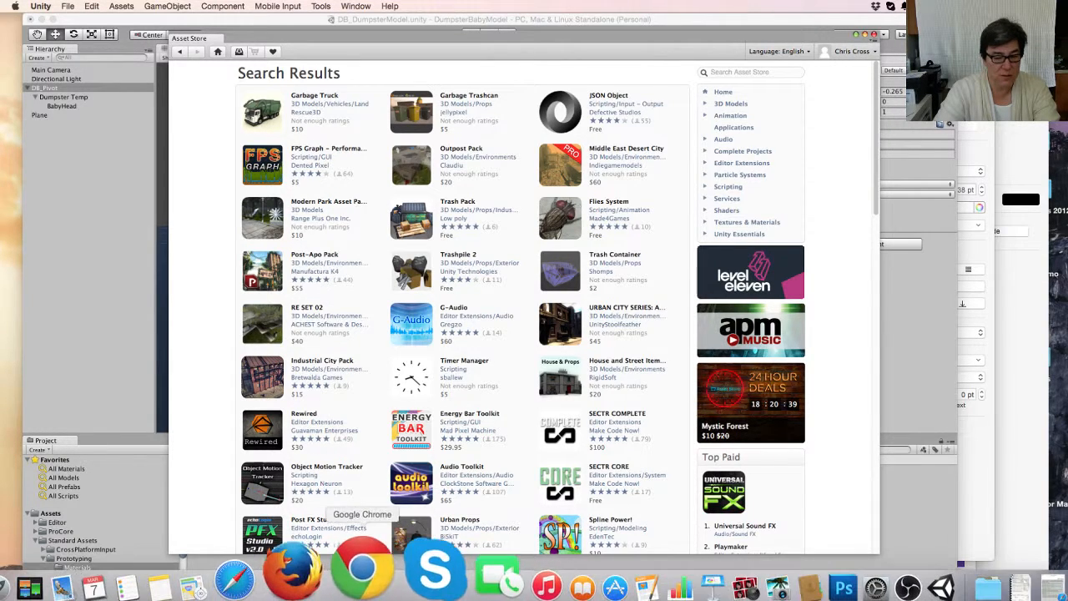
Step: Switch to Chrome, load the Unity Asset Store website in a new tab, and search it for garbage
left_click(359, 568)
key("super+t")
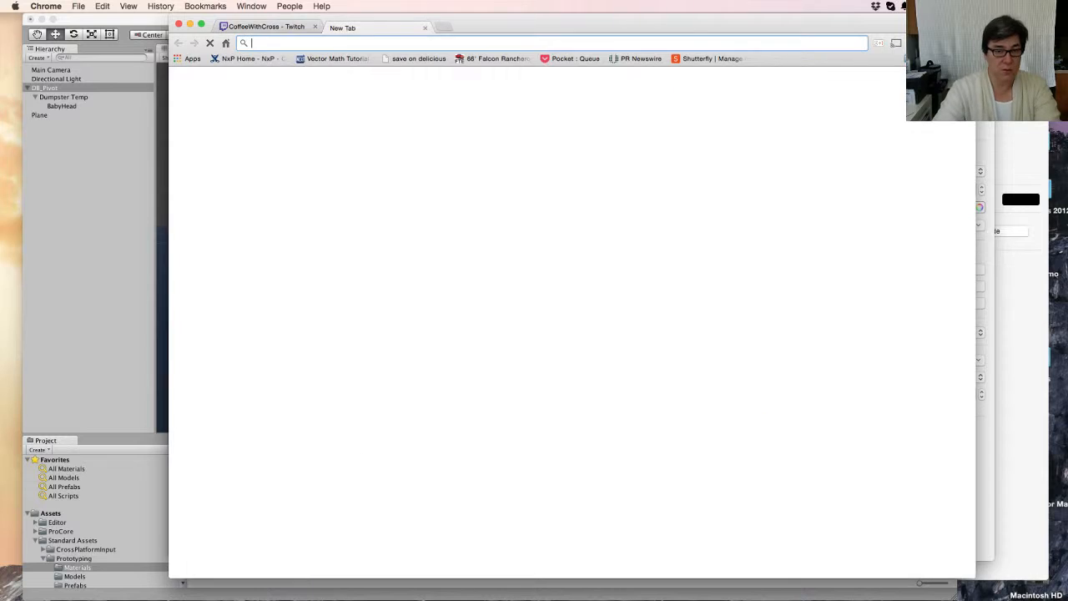
type("asset")
key("Right")
key("Return")
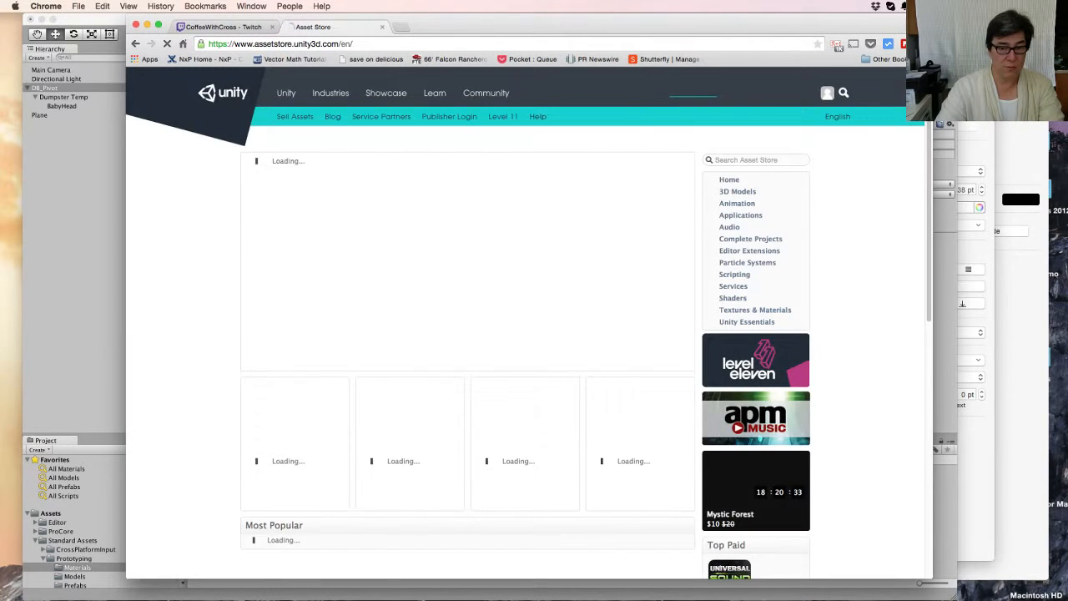
type("garg")
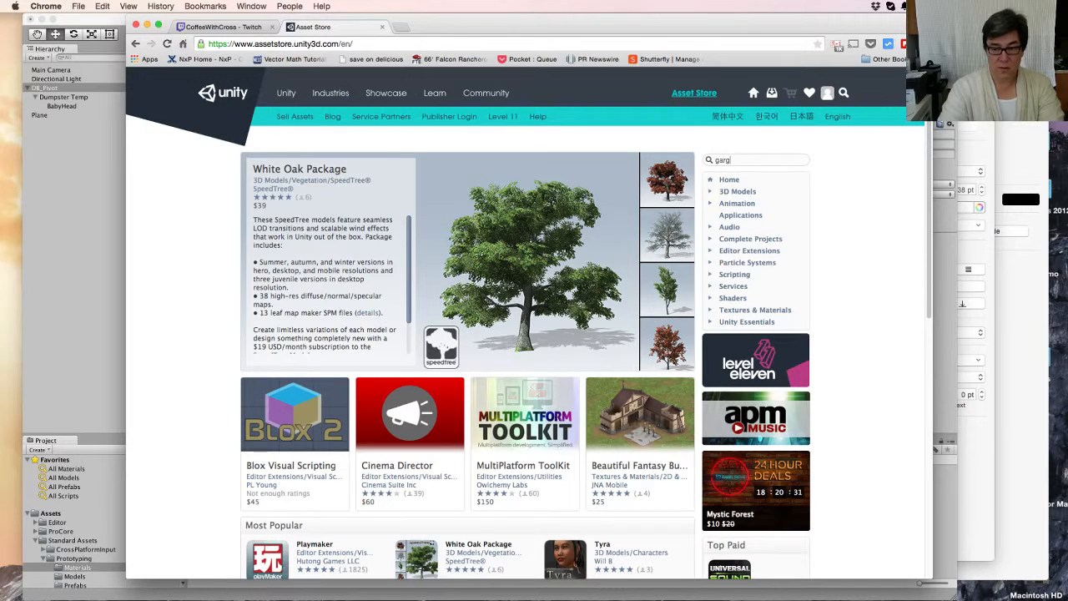
key("Return")
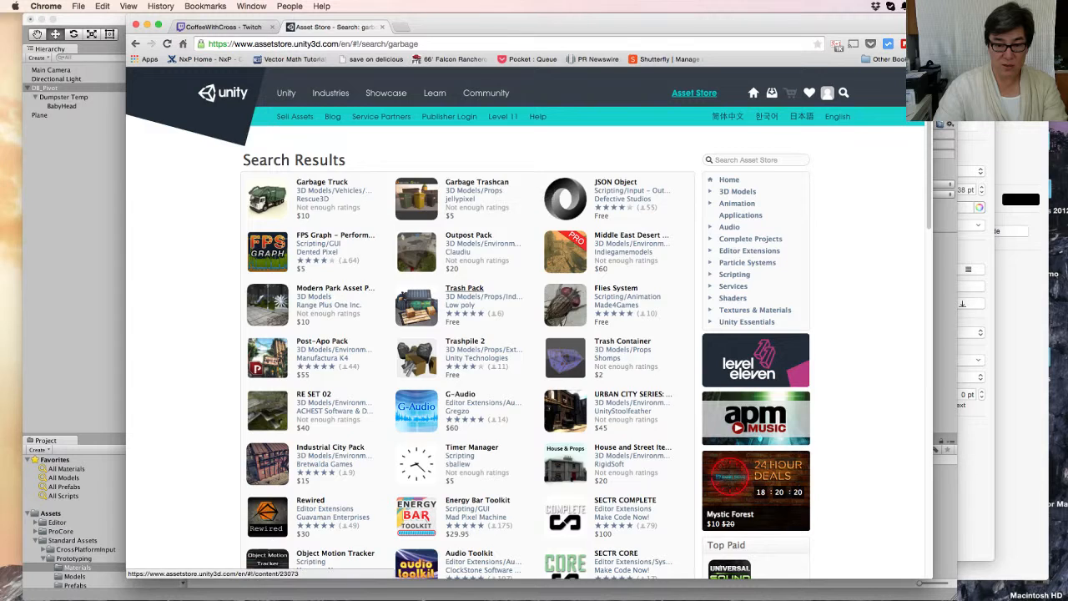
Step: Send the free Trash Pack from its store page to Unity, import it into the project, and close the Asset Store window
left_click(484, 183)
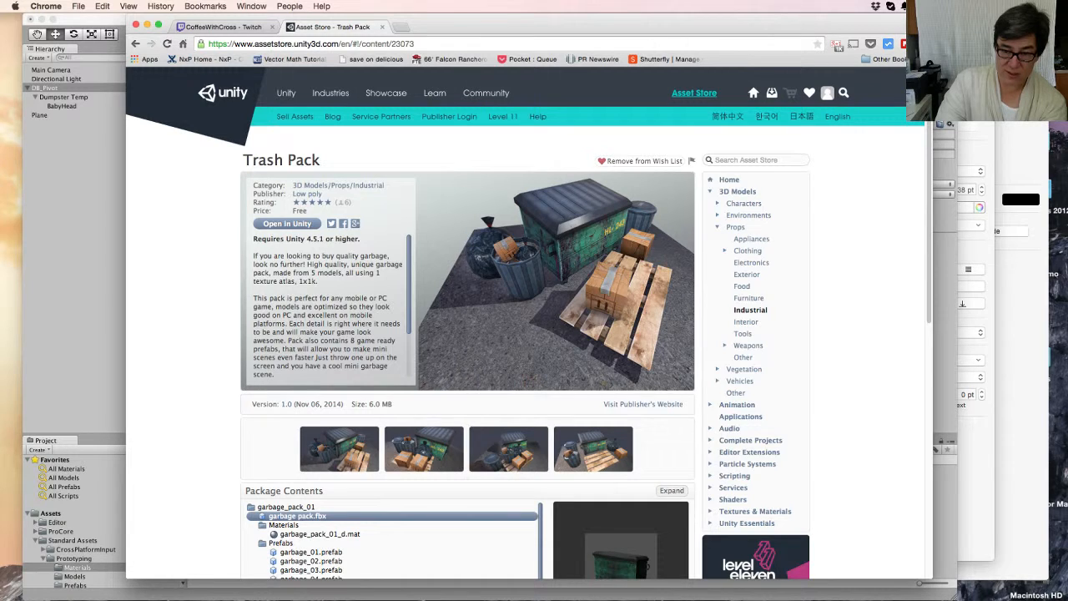
left_click(287, 223)
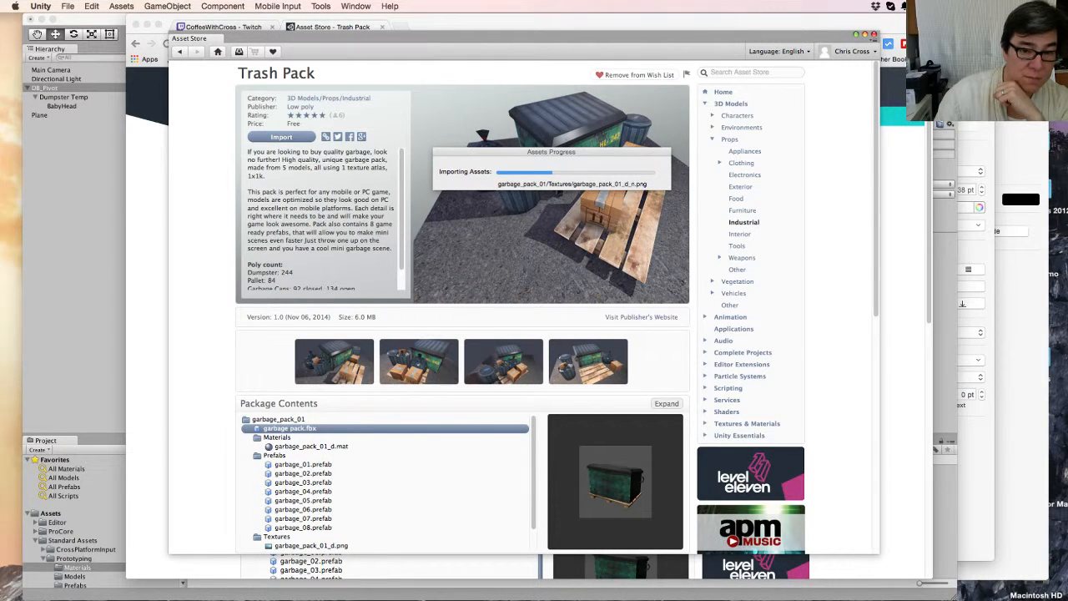
key("super+w")
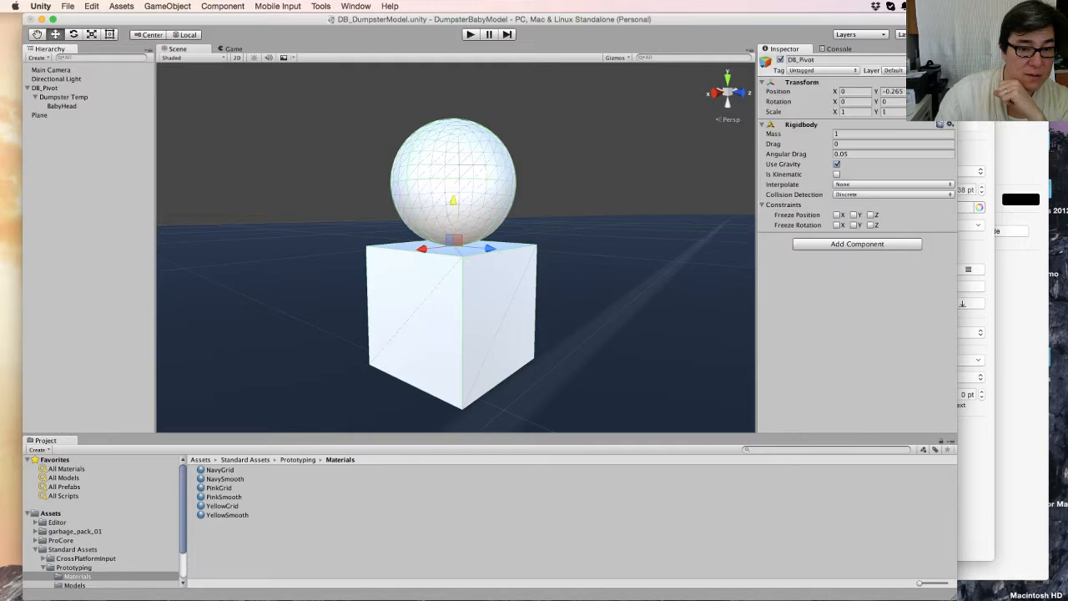
Step: Collapse the Standard Assets folder and select the garbage pack model inside garbage_pack_01
scroll(100, 522, "down", 2)
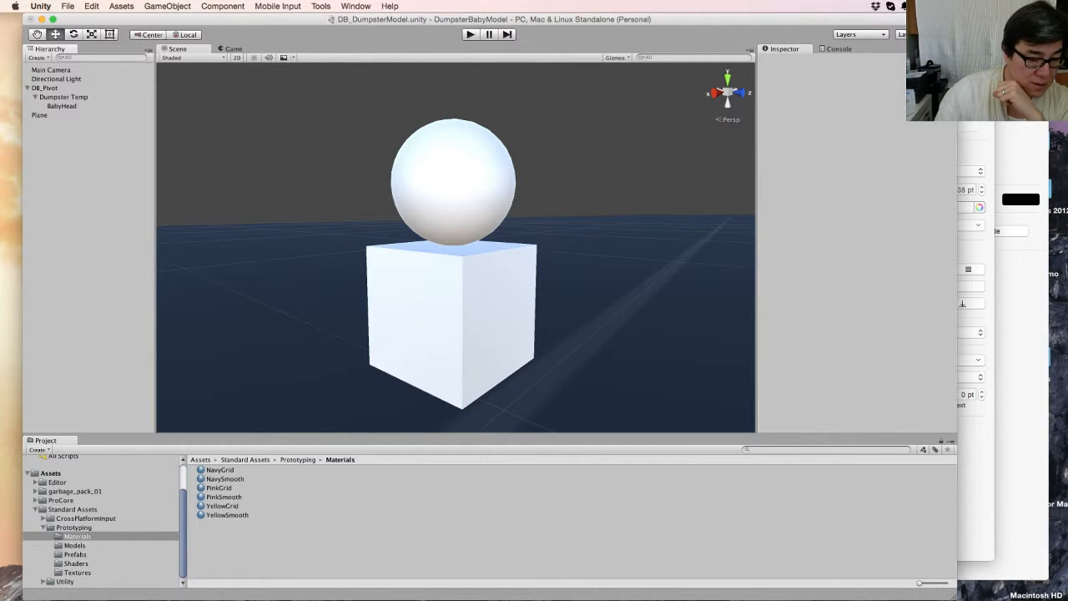
left_click(35, 508)
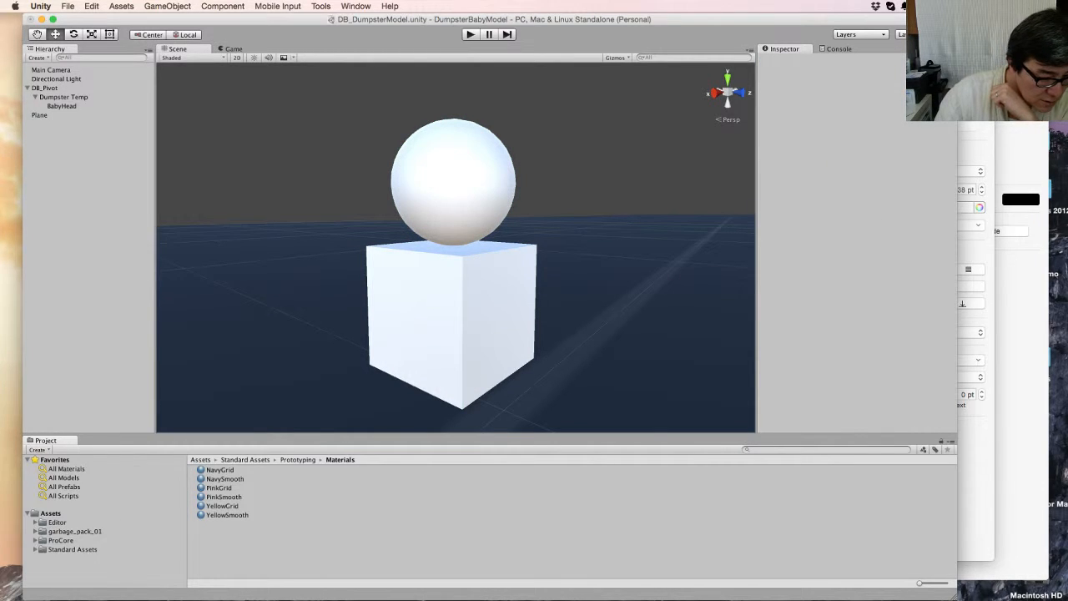
left_click(75, 532)
left_click(226, 470)
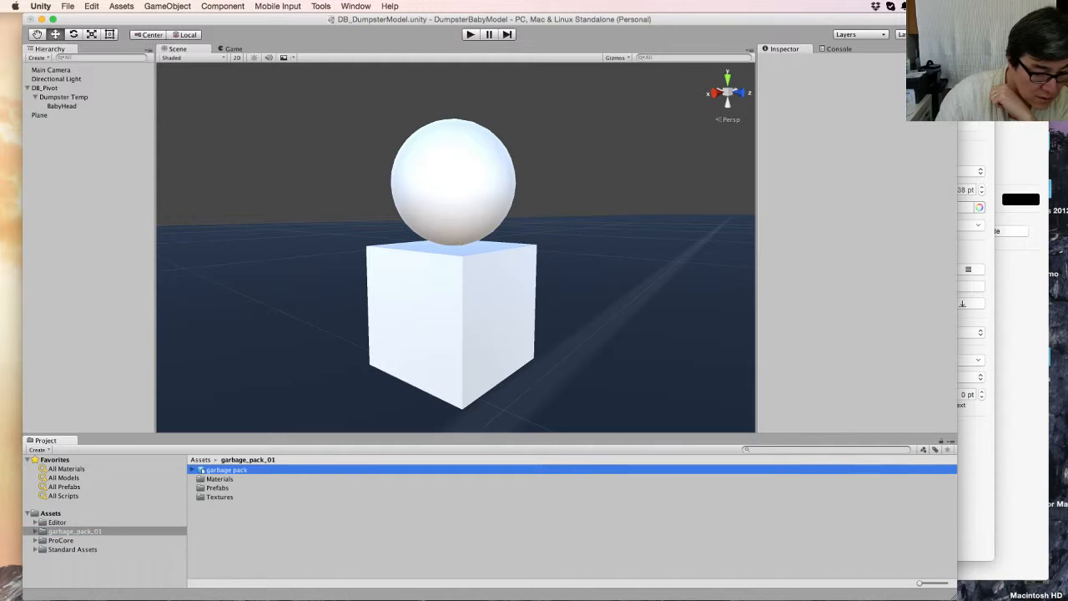
Step: Save the current scene and start a new one, and open the Prefabs folder of garbage_pack_01
left_click(67, 5)
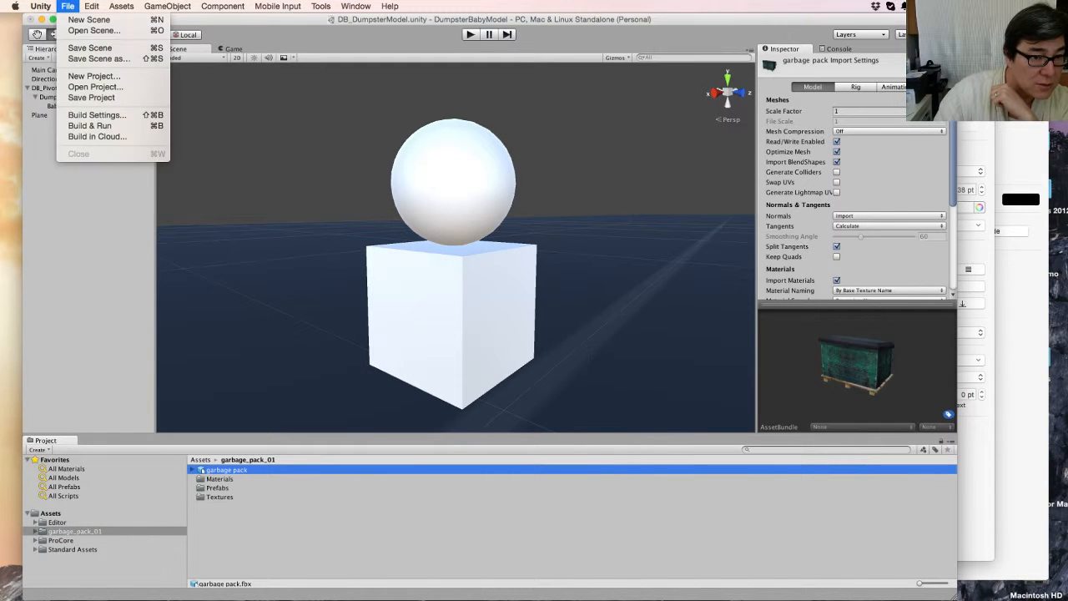
left_click(89, 19)
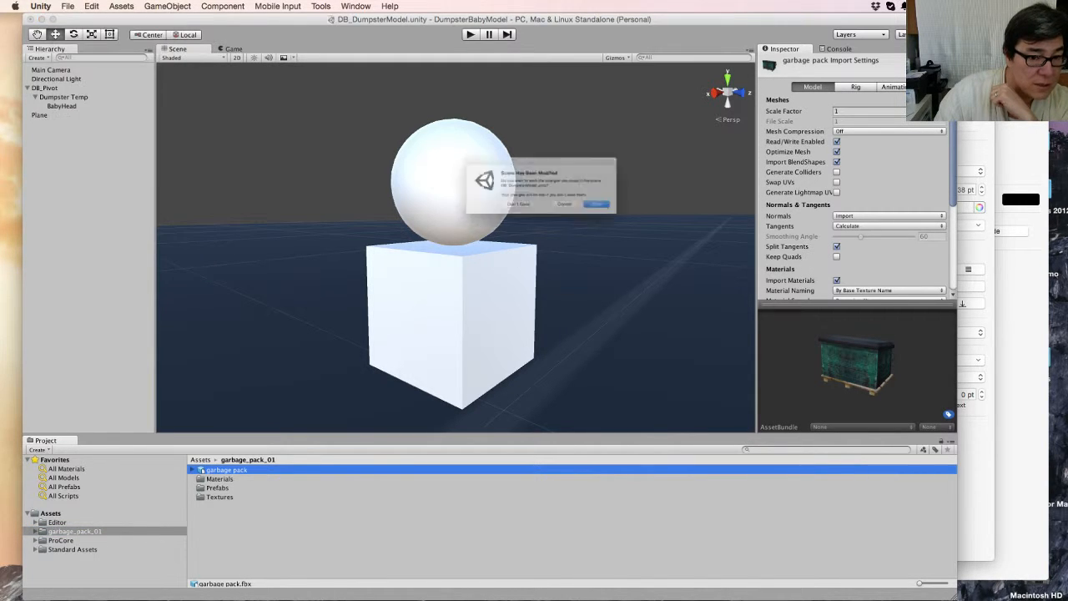
key("Return")
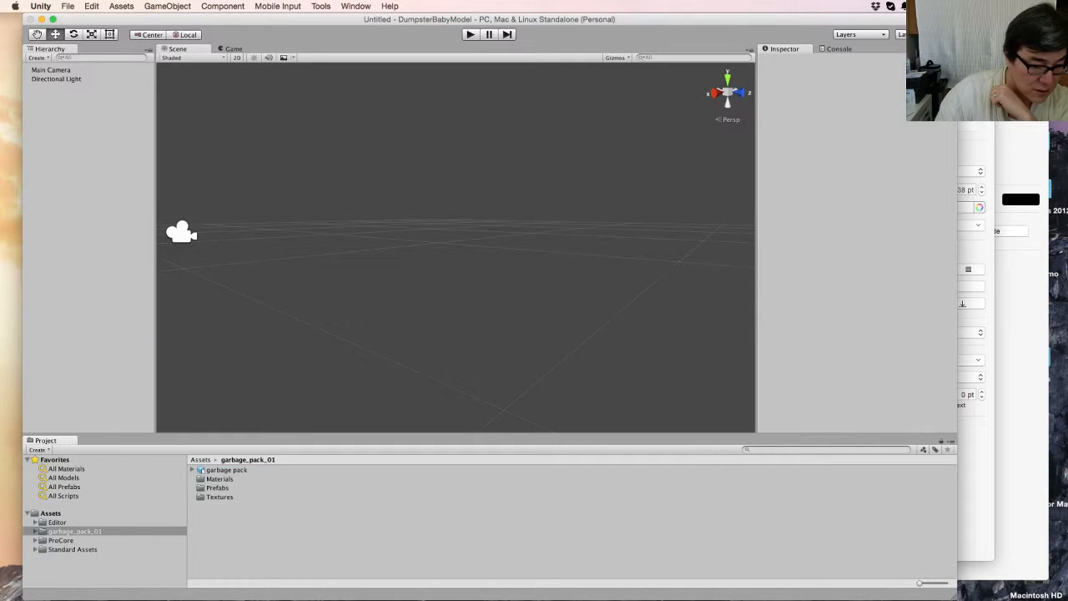
key("Right")
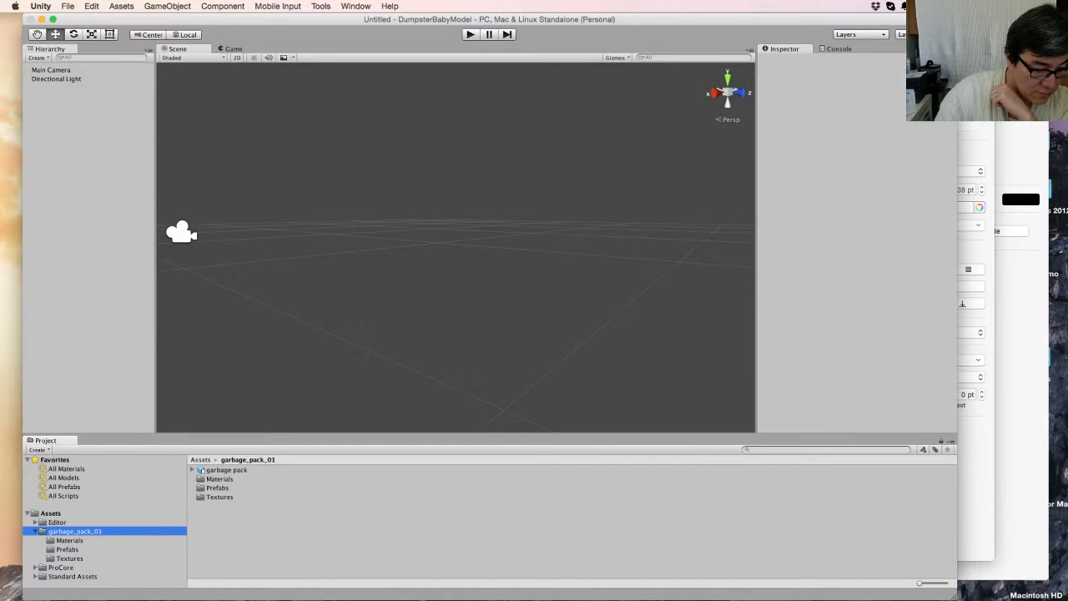
left_click(68, 549)
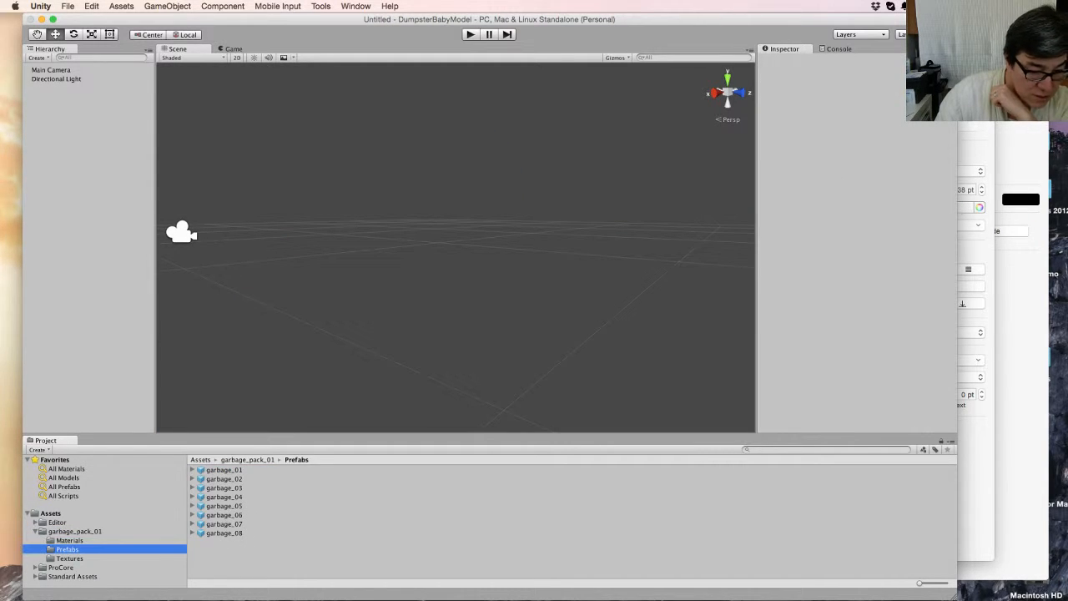
Step: Add the garbage_01 prefab to the empty scene and examine its contents from several angles
left_click_drag(223, 470, 92, 249)
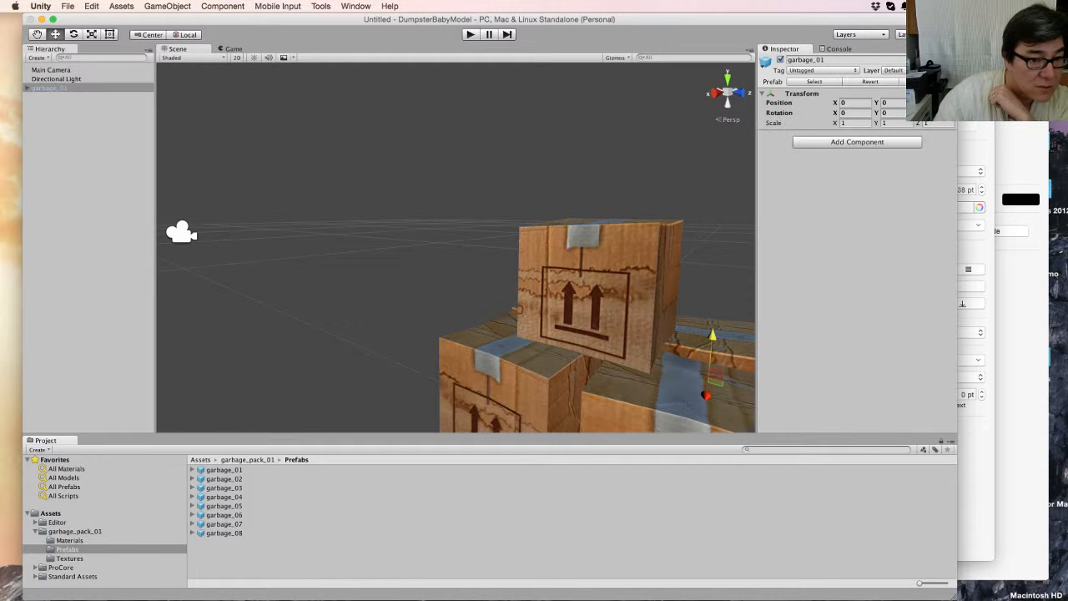
left_click(51, 70)
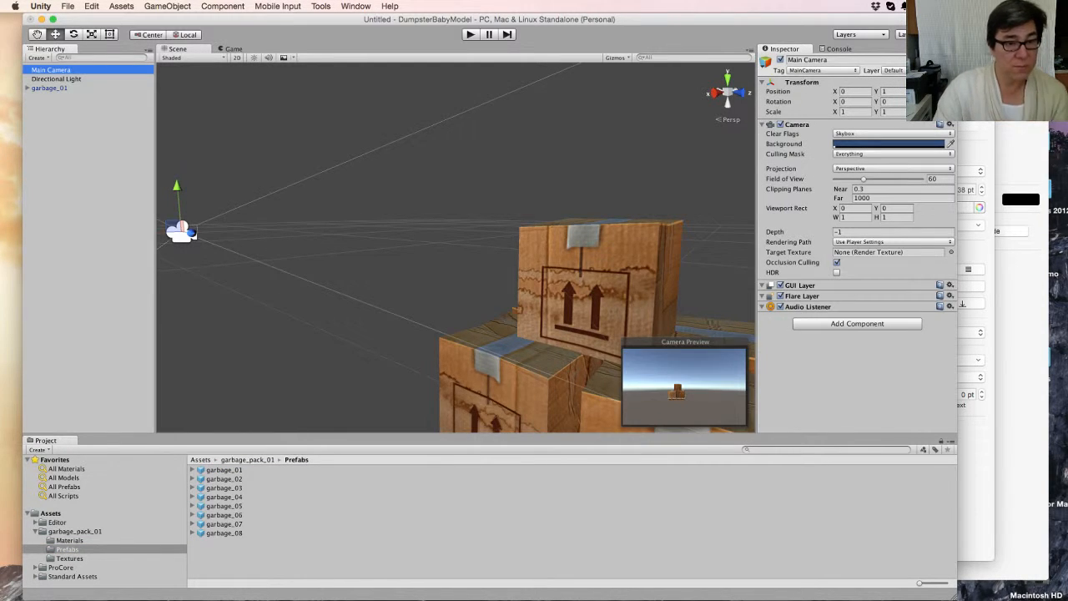
middle_click_drag(534, 308, 379, 217)
middle_click_drag(534, 275, 492, 255)
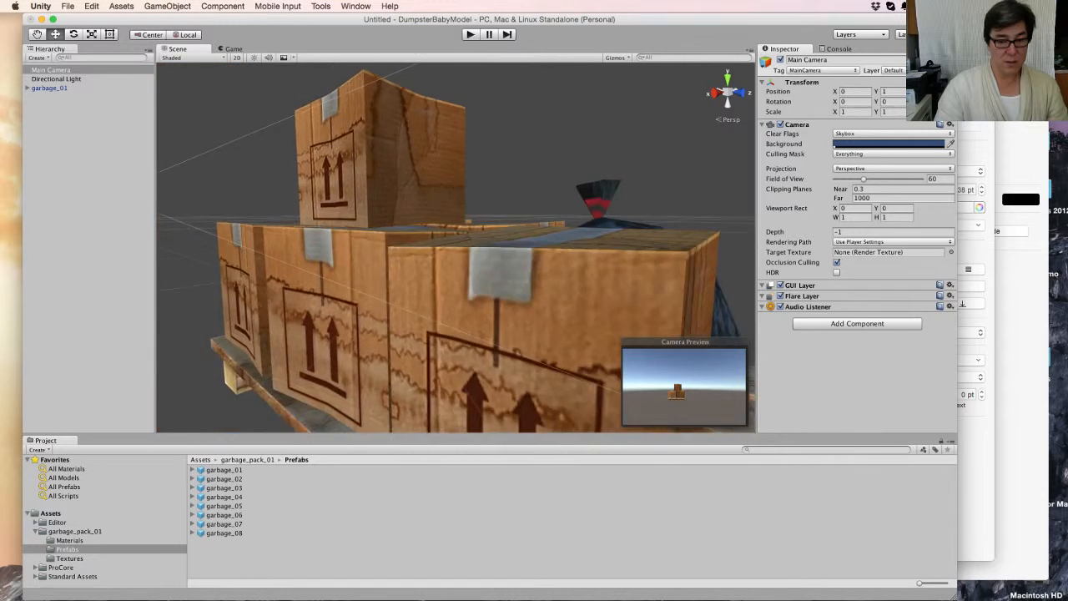
scroll(493, 255, "down", 10)
left_click_drag(492, 255, 342, 355, "alt")
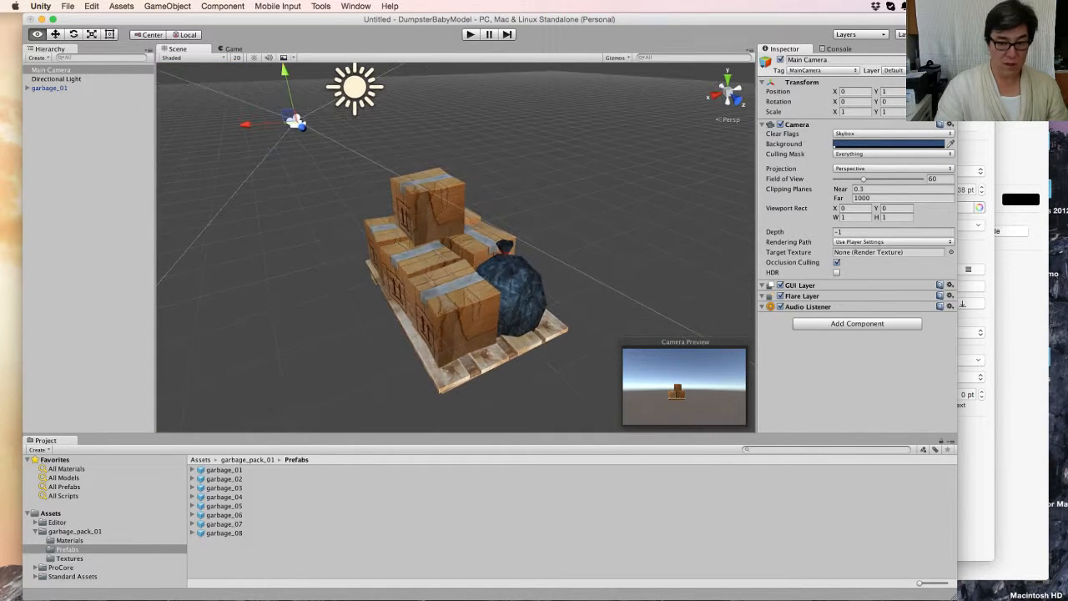
left_click_drag(467, 329, 459, 288, "alt")
Step: Add the garbage_02 prefab to the scene, delete garbage_01, and examine garbage_02 from all around
left_click_drag(224, 478, 363, 279)
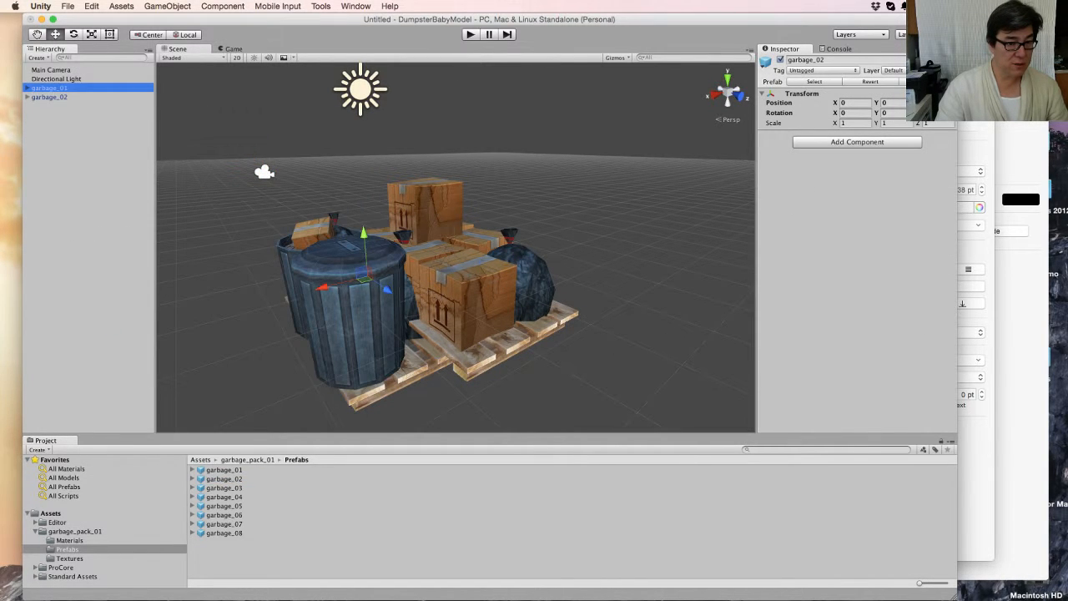
right_click(58, 85)
left_click(83, 141)
left_click_drag(600, 242, 225, 327, "alt")
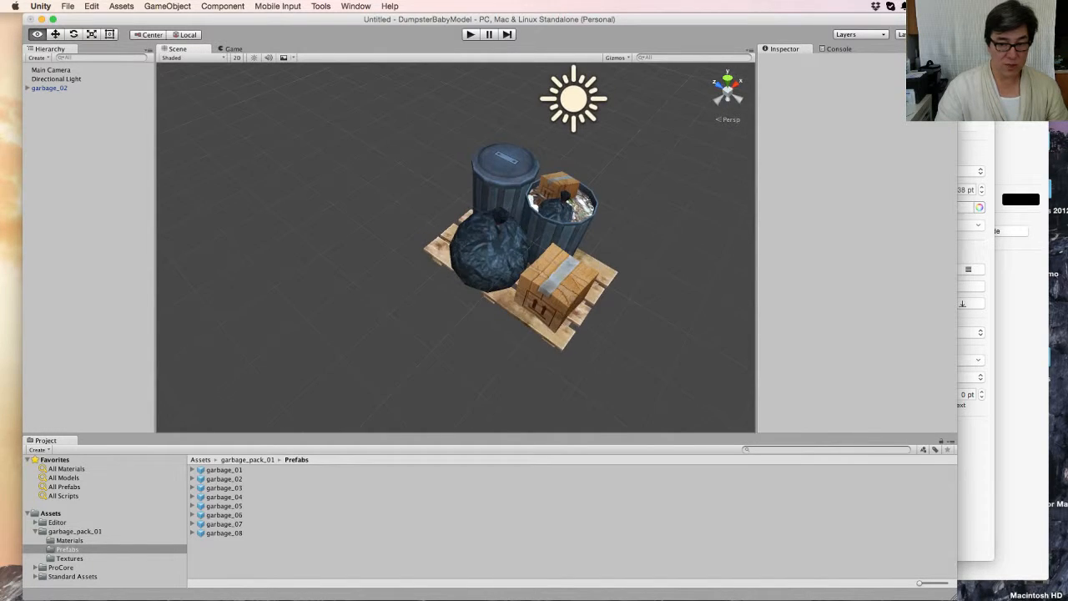
left_click_drag(550, 309, 267, 192, "alt")
left_click_drag(500, 251, 358, 258, "alt")
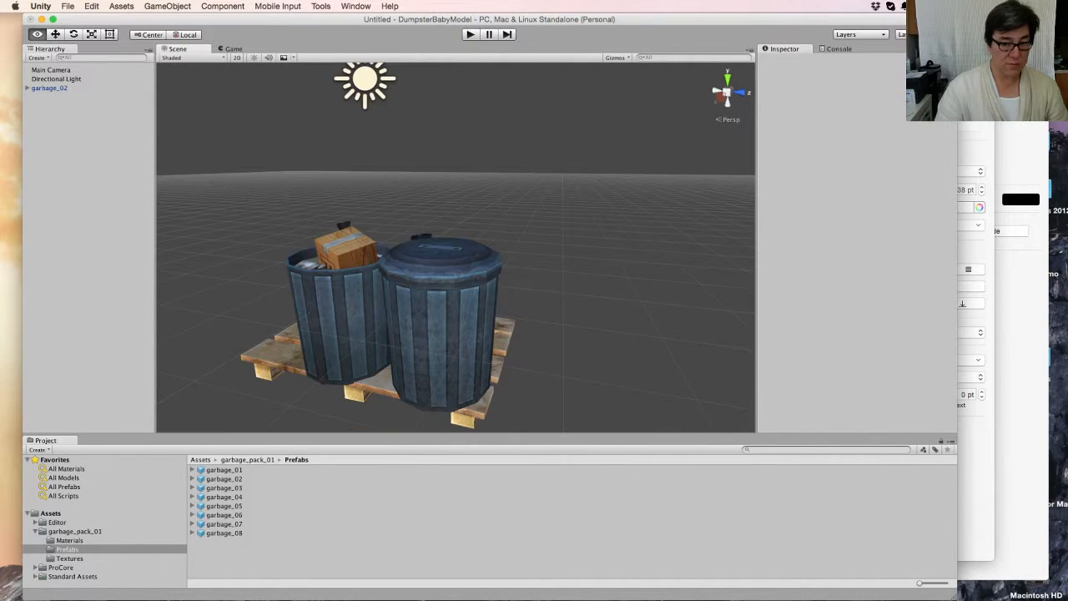
Step: Replace garbage_02 in the scene with the garbage_03 prefab and examine its dumpster from several angles
right_click(94, 90)
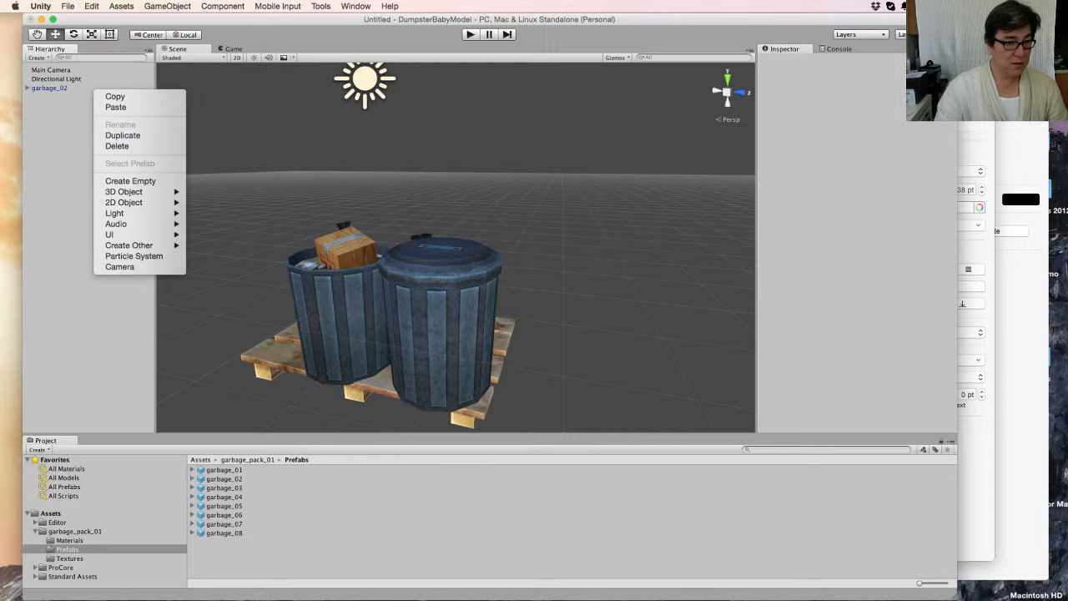
left_click(67, 87)
right_click(67, 87)
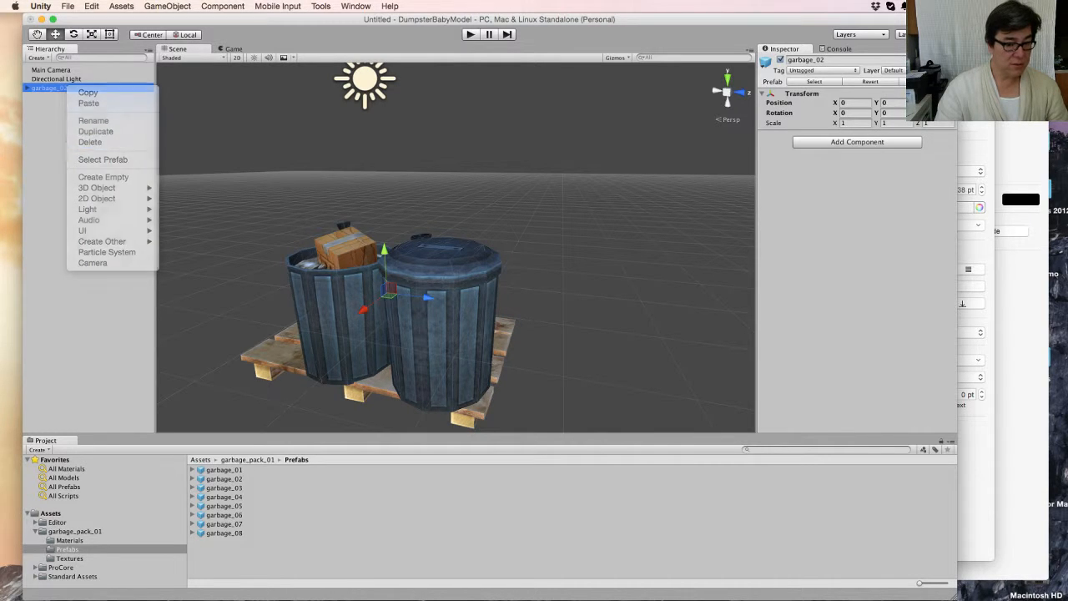
left_click(90, 142)
left_click(224, 487)
left_click_drag(223, 488, 67, 94)
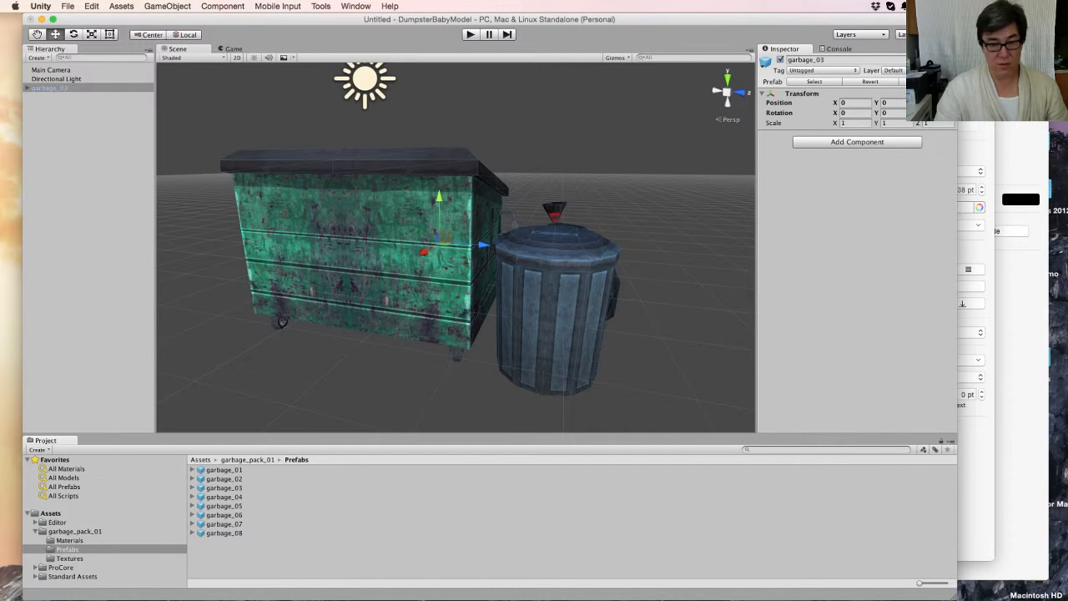
left_click_drag(576, 250, 300, 292, "alt")
left_click_drag(551, 292, 242, 233, "alt")
left_click_drag(529, 340, 334, 322, "alt")
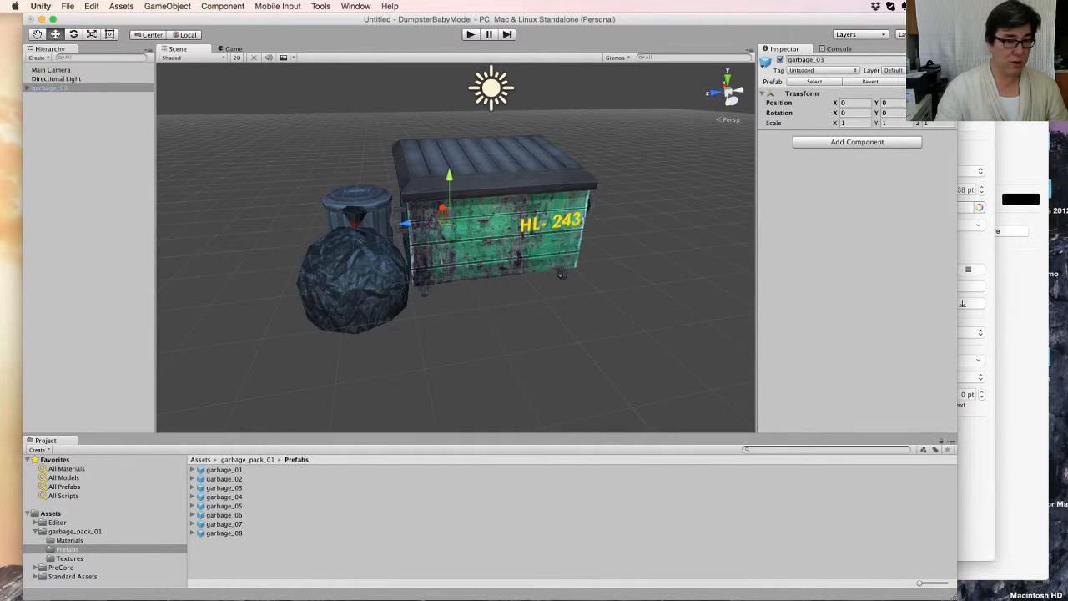
Step: Duplicate dumbster_01 inside garbage_03's garbage pack and move the copy out to the root of the hierarchy
left_click(500, 359)
left_click(28, 88)
left_click(35, 97)
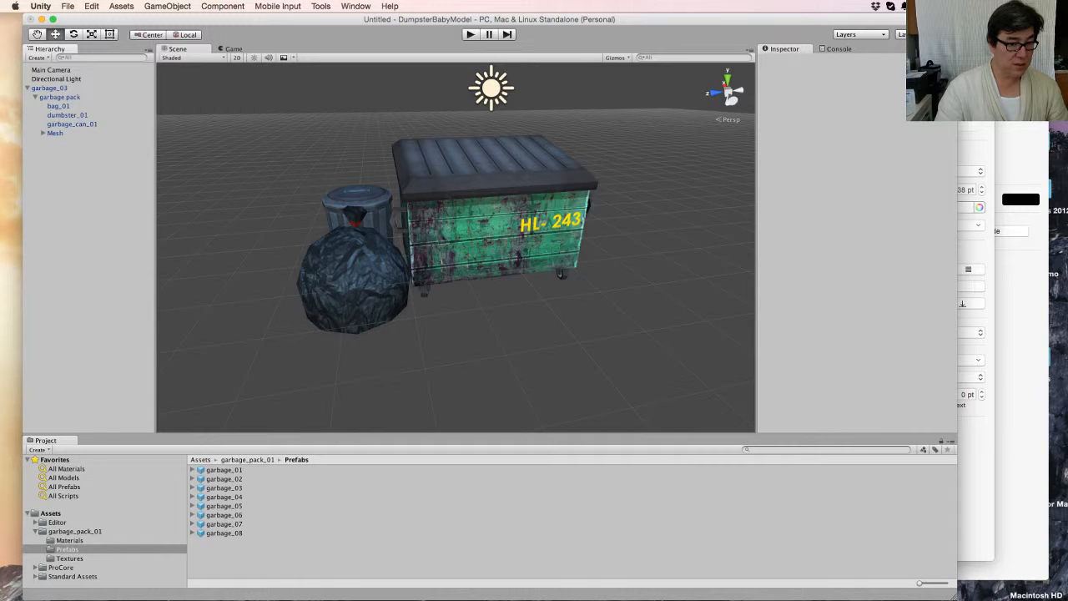
left_click(68, 116)
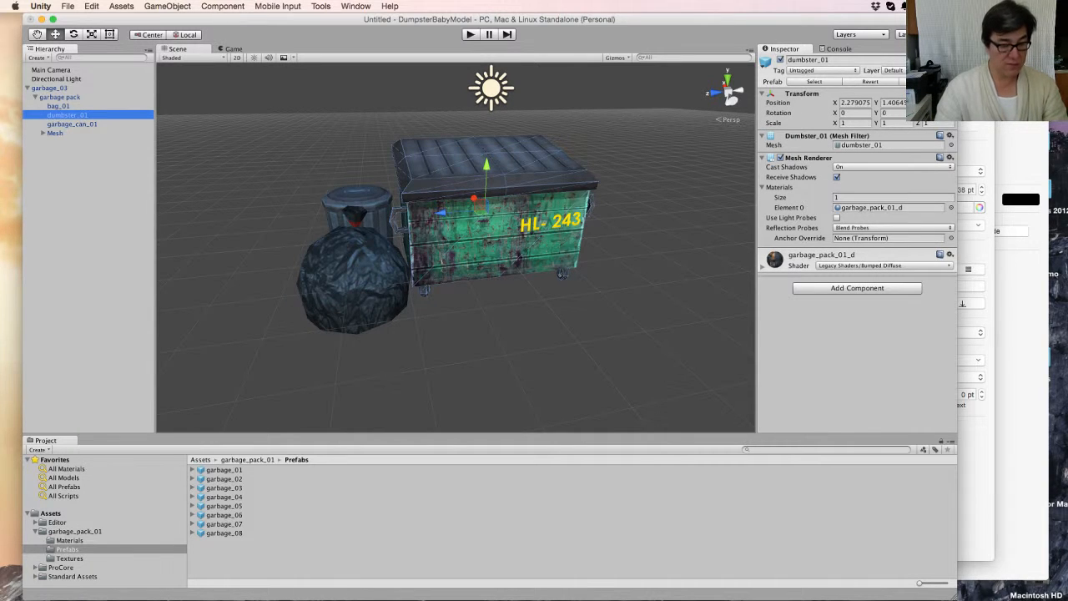
key("super+d")
left_click_drag(67, 142, 109, 267)
Step: Delete garbage_03 with all its children from the scene, leaving the separate dumpster copy
right_click(79, 87)
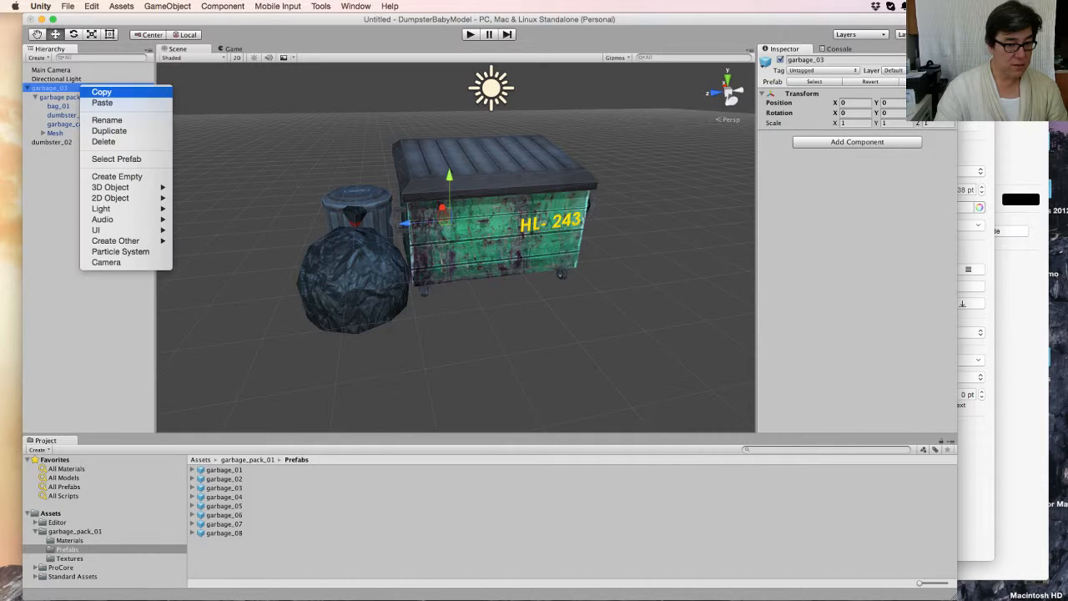
left_click(69, 141)
right_click(87, 88)
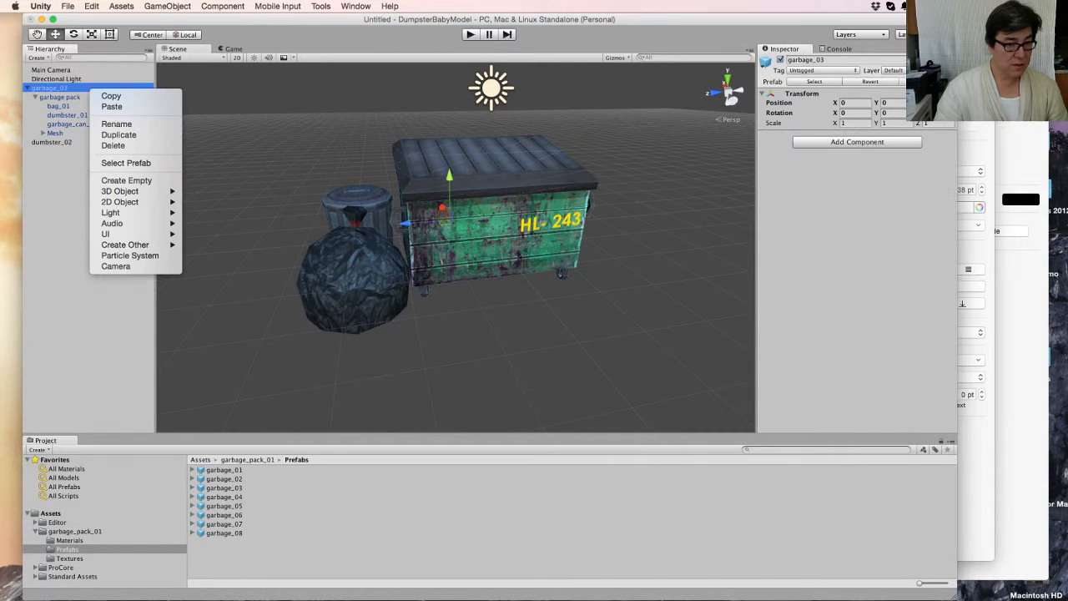
left_click(113, 146)
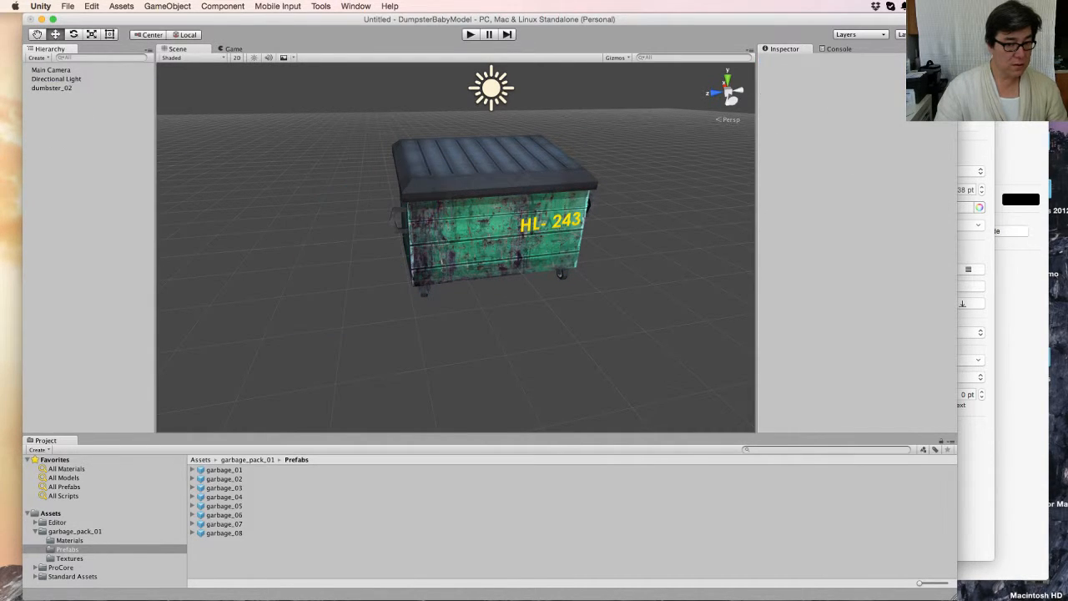
Step: Select dumbster_02 and examine its lid, sides and wheels from several angles
left_click(51, 88)
left_click_drag(567, 267, 275, 244, "alt")
left_click_drag(534, 250, 292, 250, "alt")
left_click_drag(534, 250, 279, 173, "alt")
left_click_drag(501, 234, 685, 121, "alt")
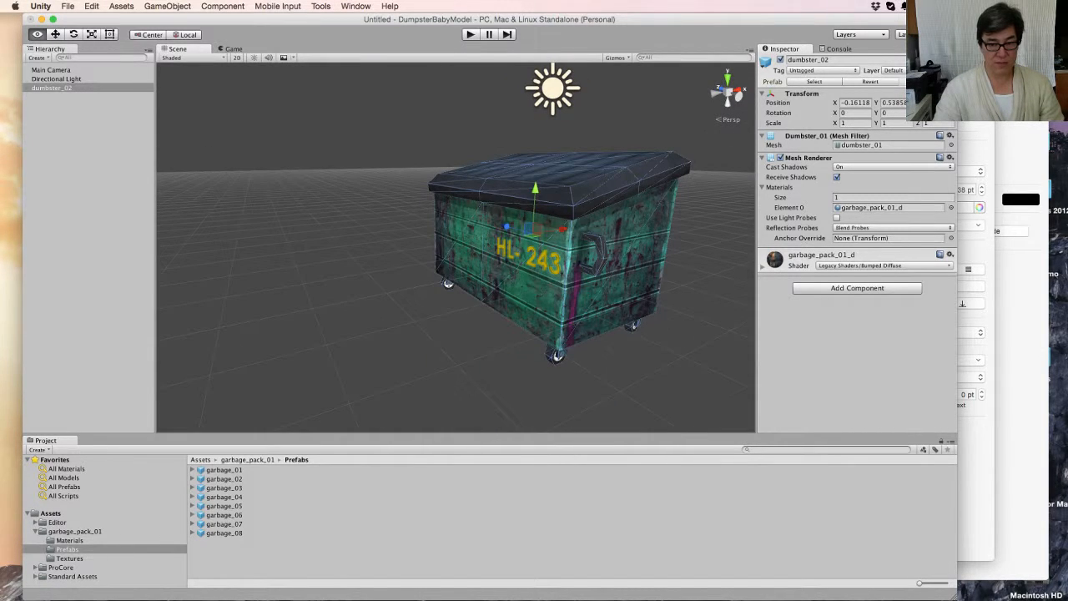
left_click_drag(584, 308, 548, 384, "alt")
middle_click_drag(548, 384, 410, 386, "alt")
left_click(321, 6)
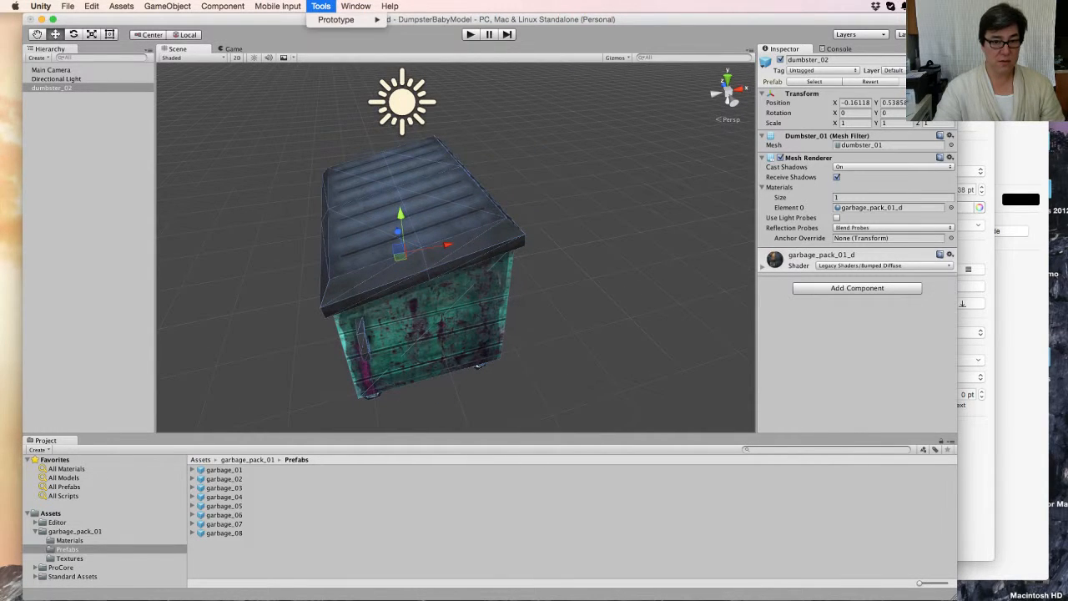
mouse_move(343, 19)
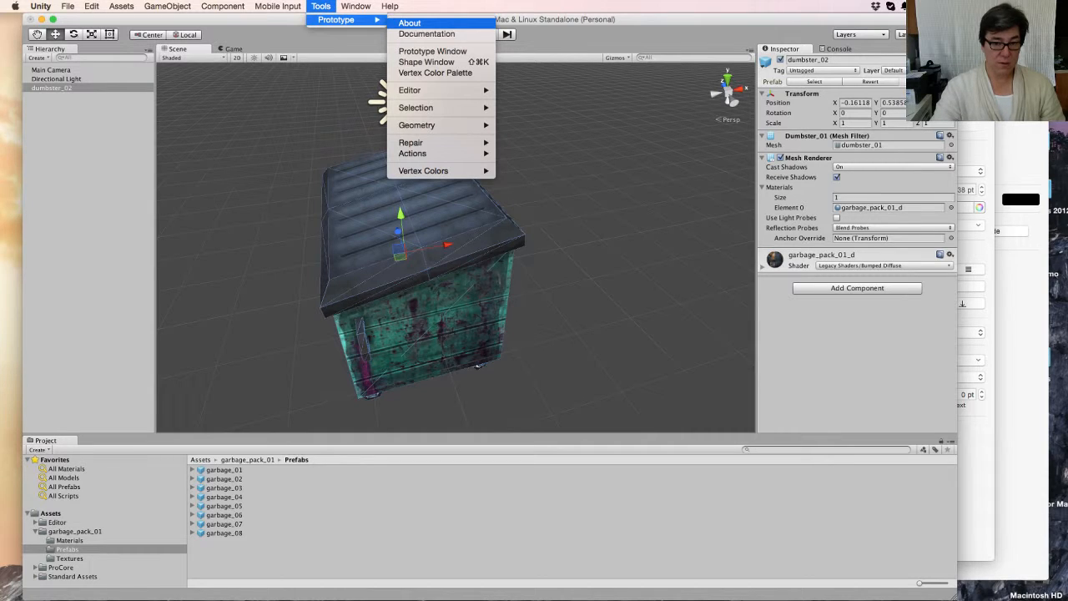
mouse_move(425, 108)
key("Escape")
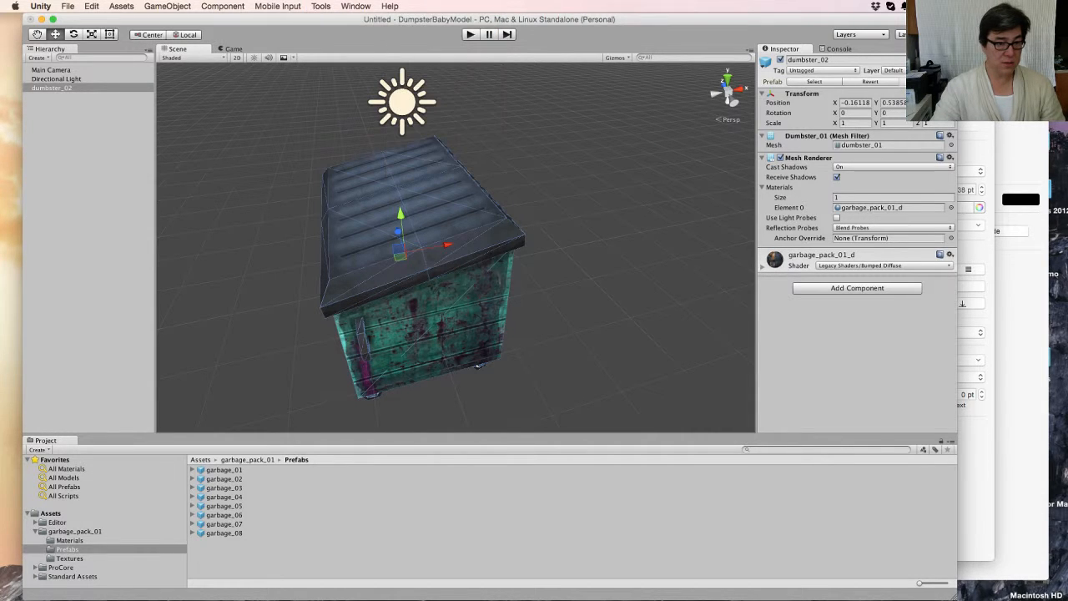
Step: Try to generate UV2 for the selected dumbster_02 with the Prototype tools, then reselect it and check the other Prototype commands
left_click(321, 6)
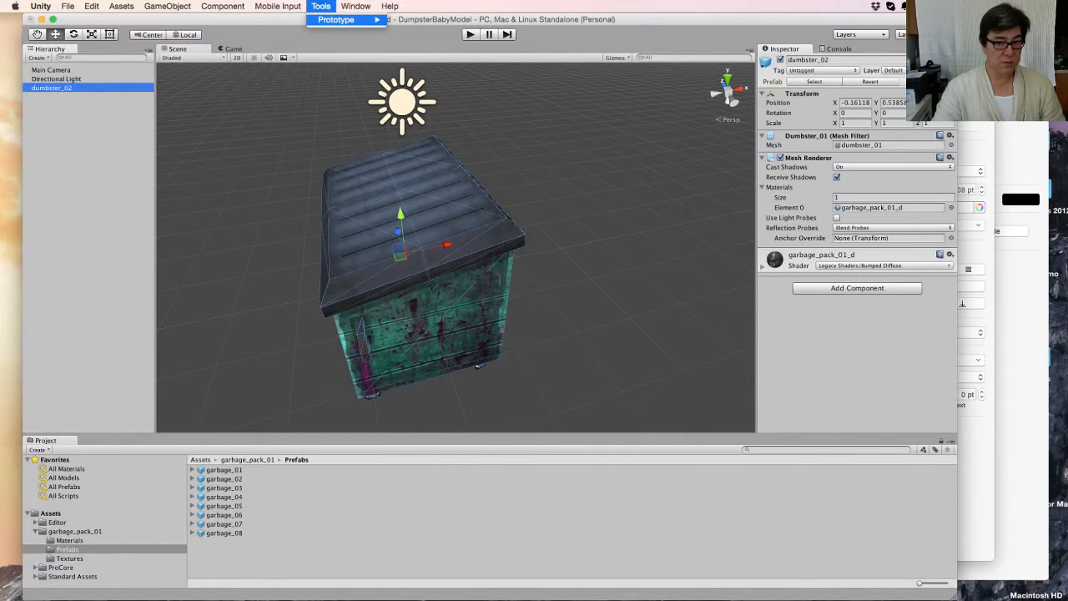
mouse_move(342, 19)
mouse_move(426, 90)
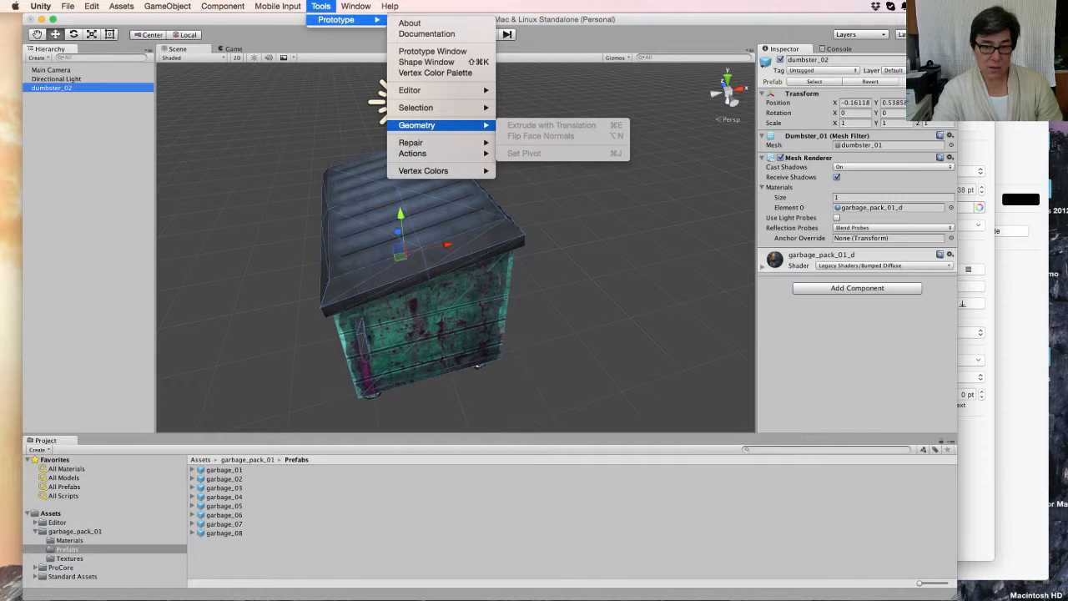
mouse_move(426, 154)
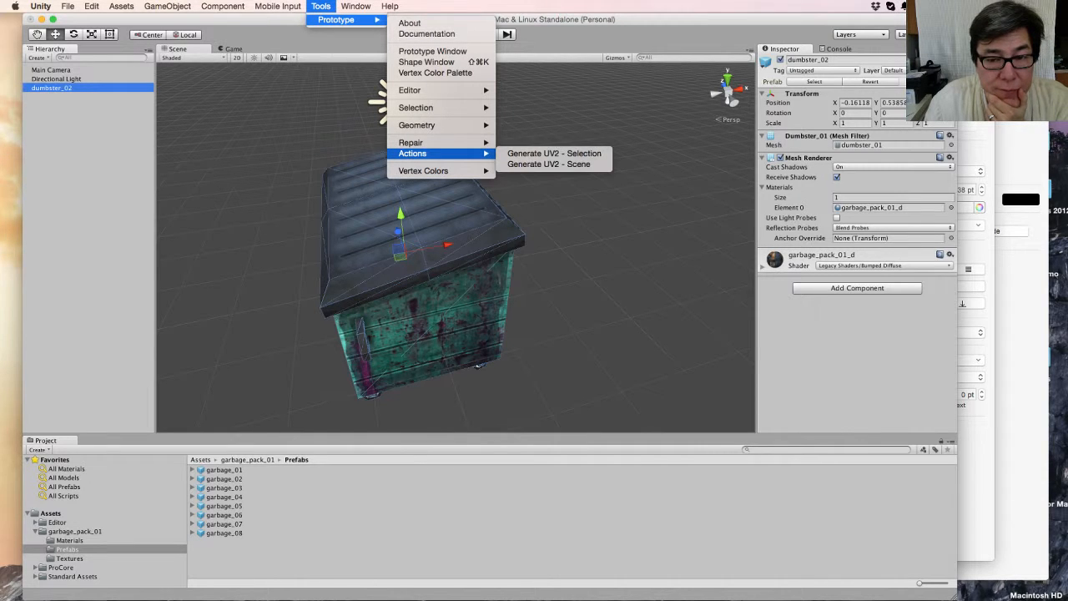
left_click(550, 153)
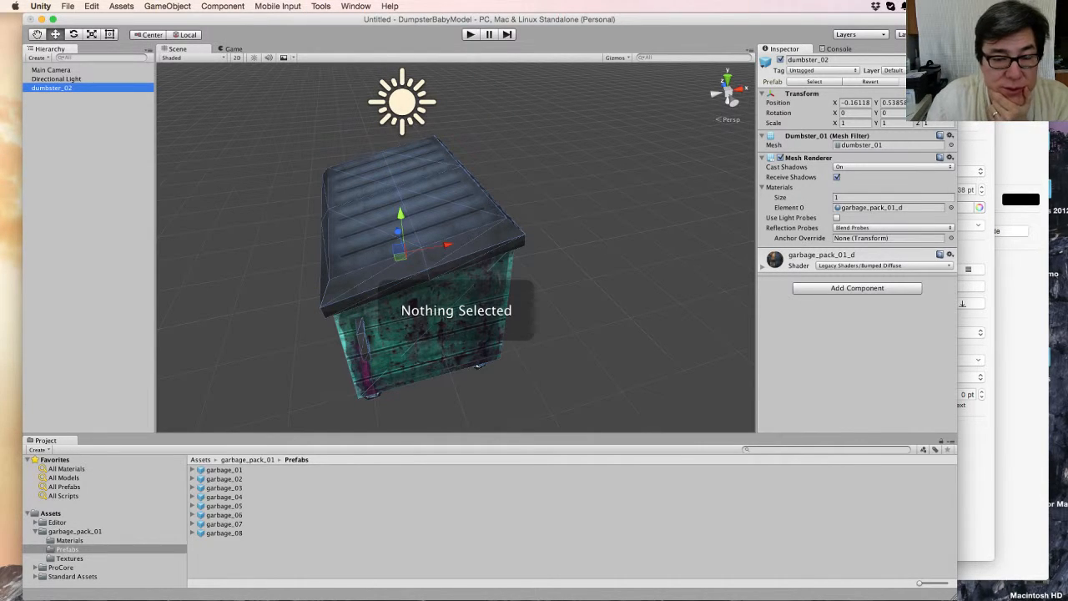
left_click(51, 88)
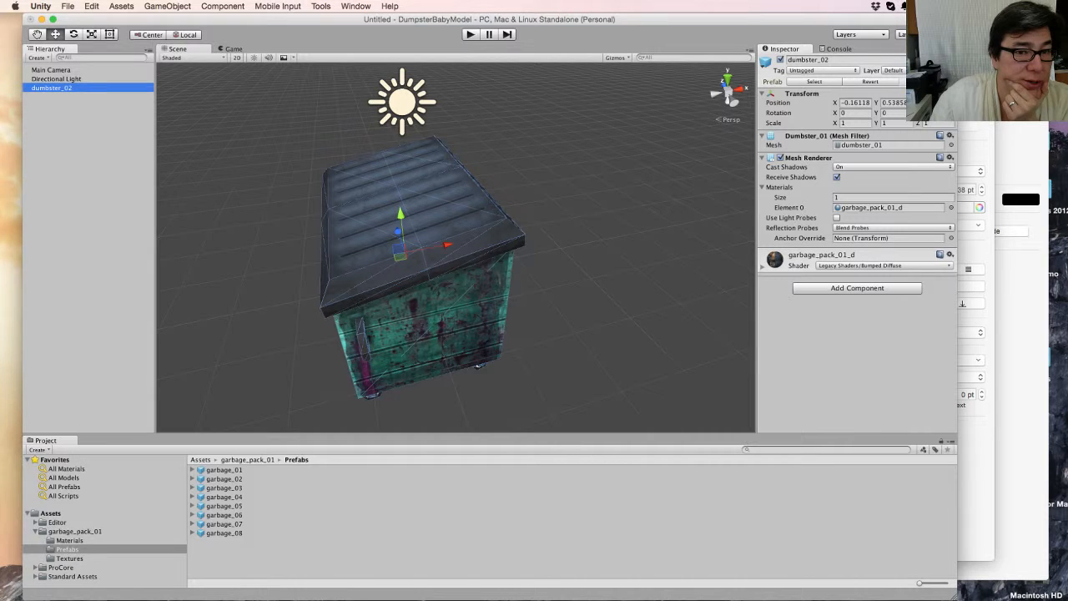
left_click(320, 6)
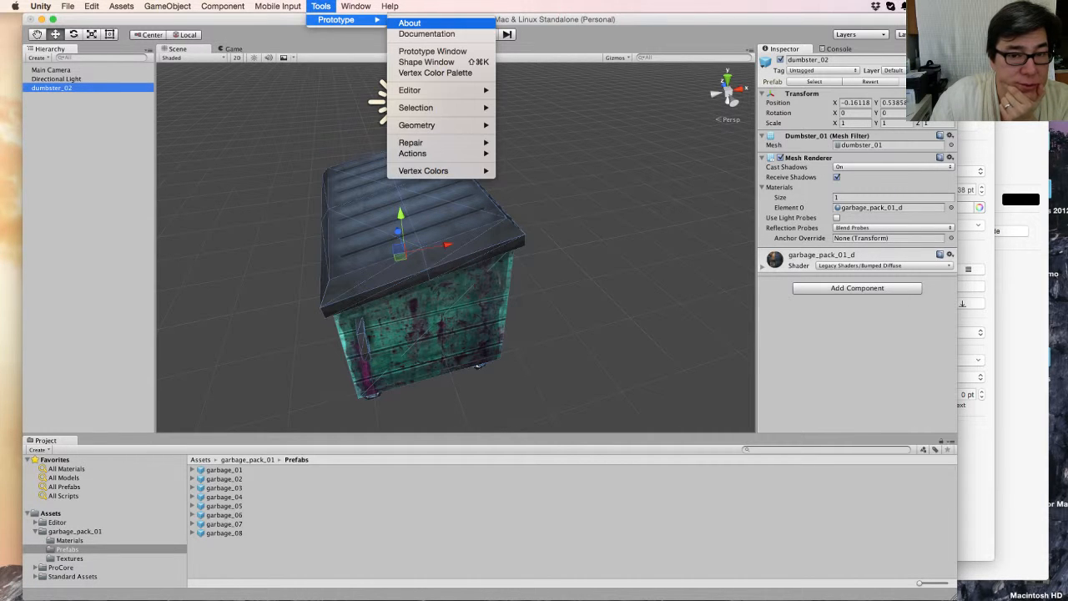
left_click(426, 62)
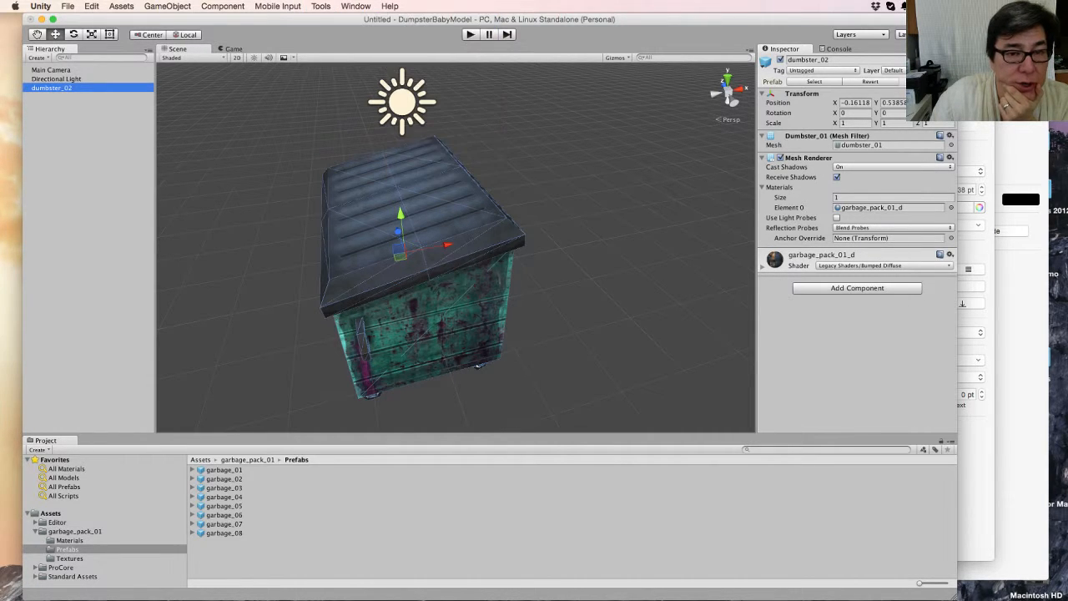
Step: Open the Asset Store's list of downloadable packages, look through it, and start downloading Prototype Textures
left_click(356, 6)
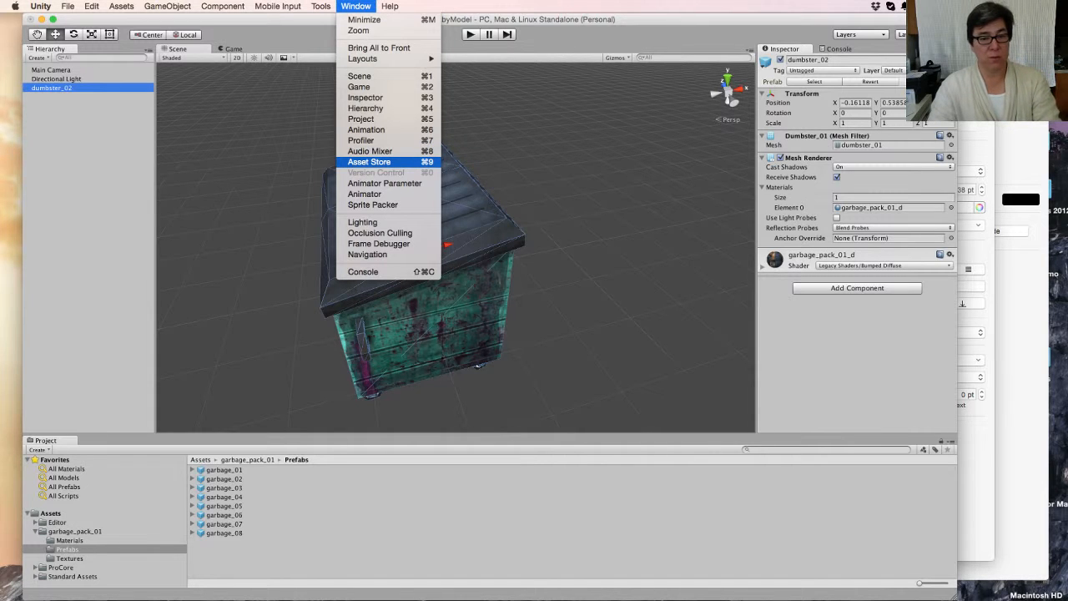
left_click(369, 161)
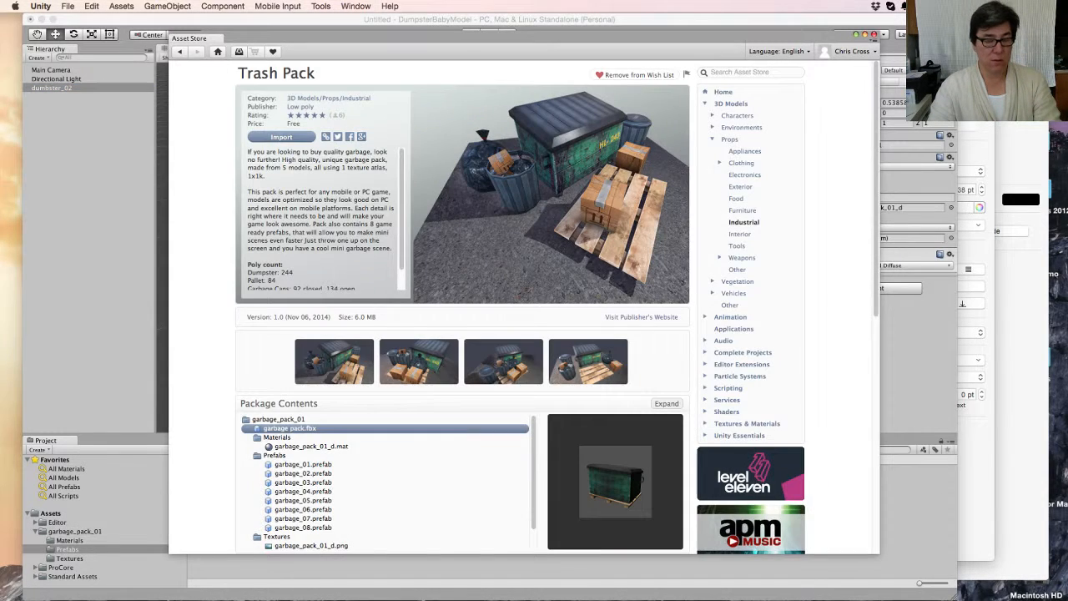
left_click(239, 51)
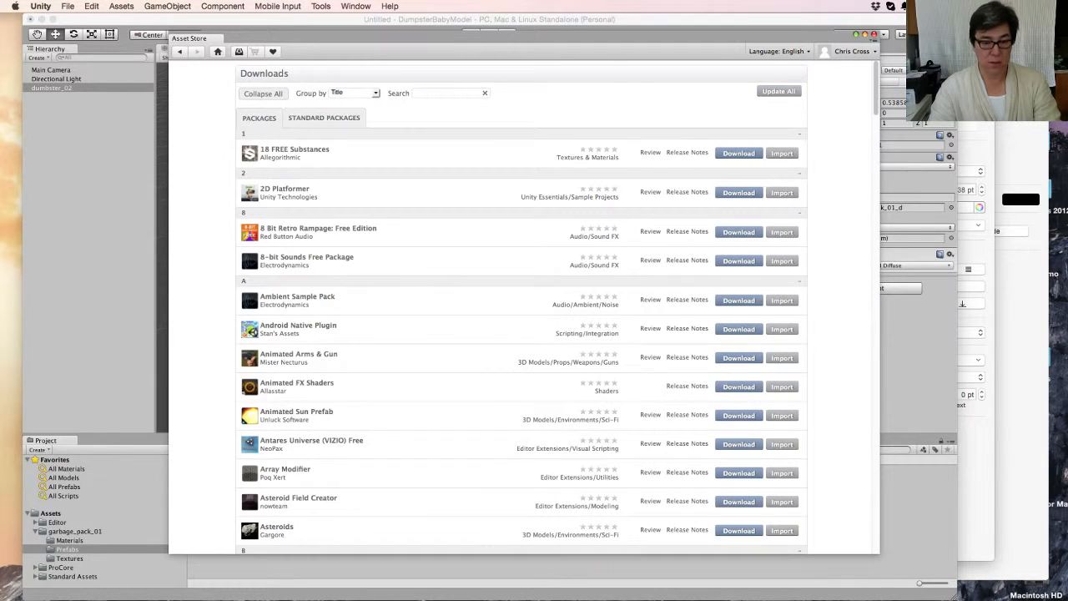
scroll(522, 333, "down", 20)
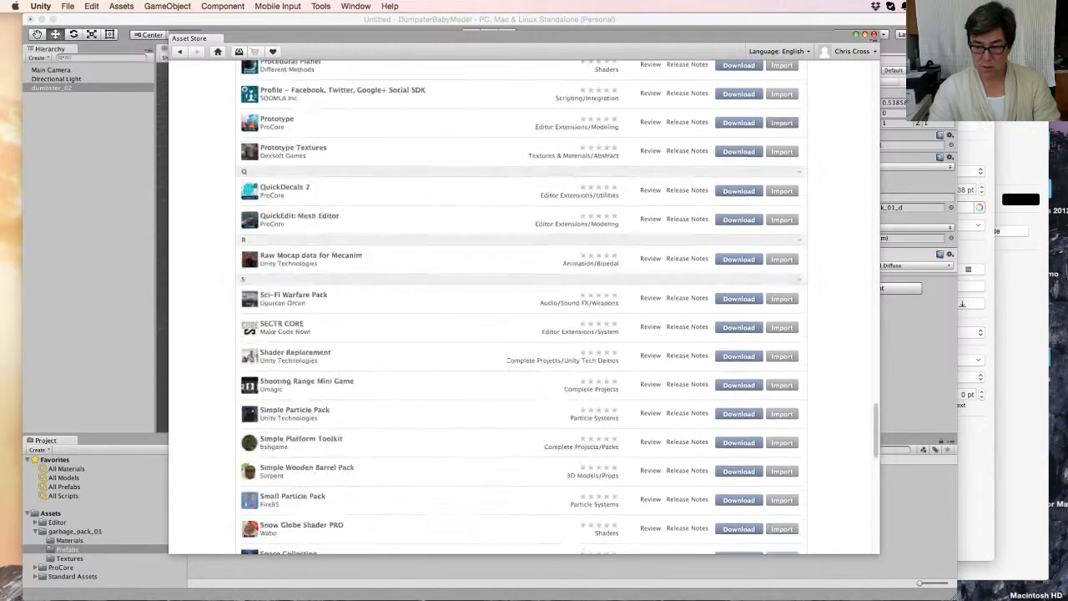
scroll(522, 334, "down", 10)
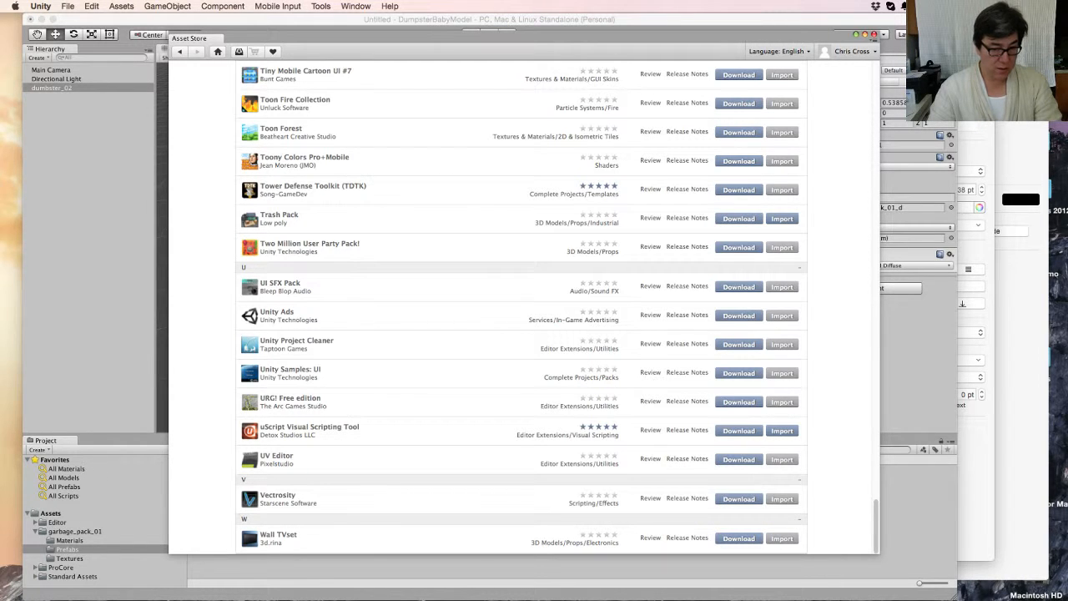
scroll(521, 308, "up", 3)
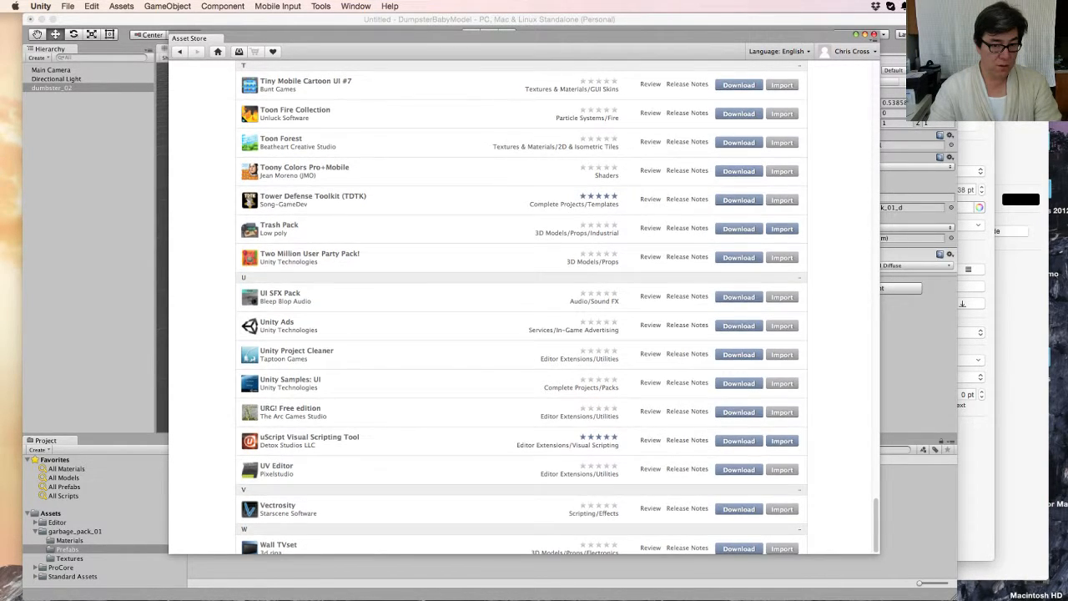
scroll(522, 308, "up", 7)
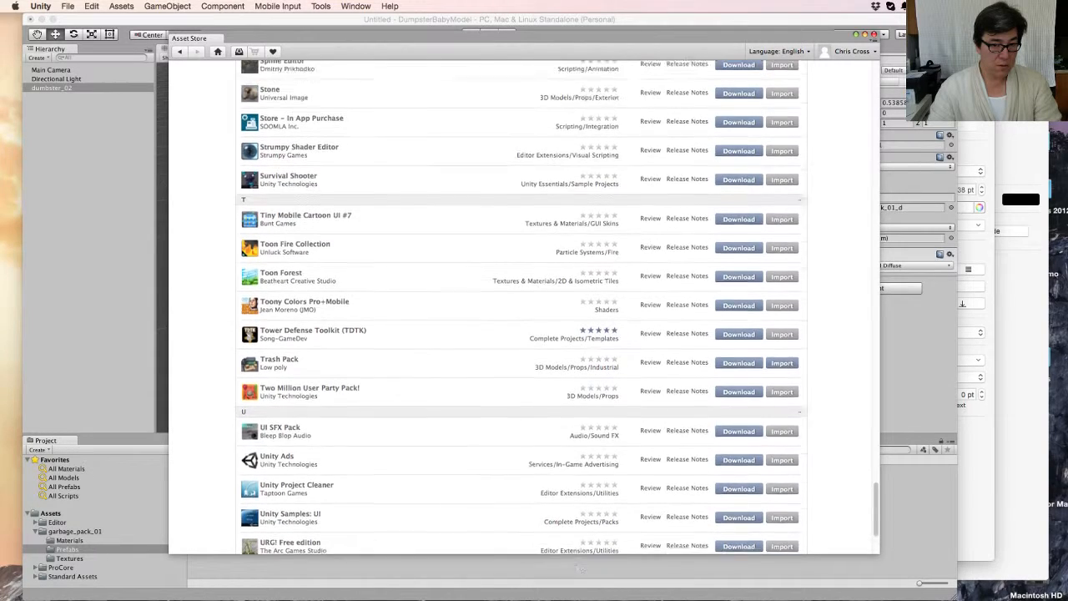
scroll(521, 307, "up", 10)
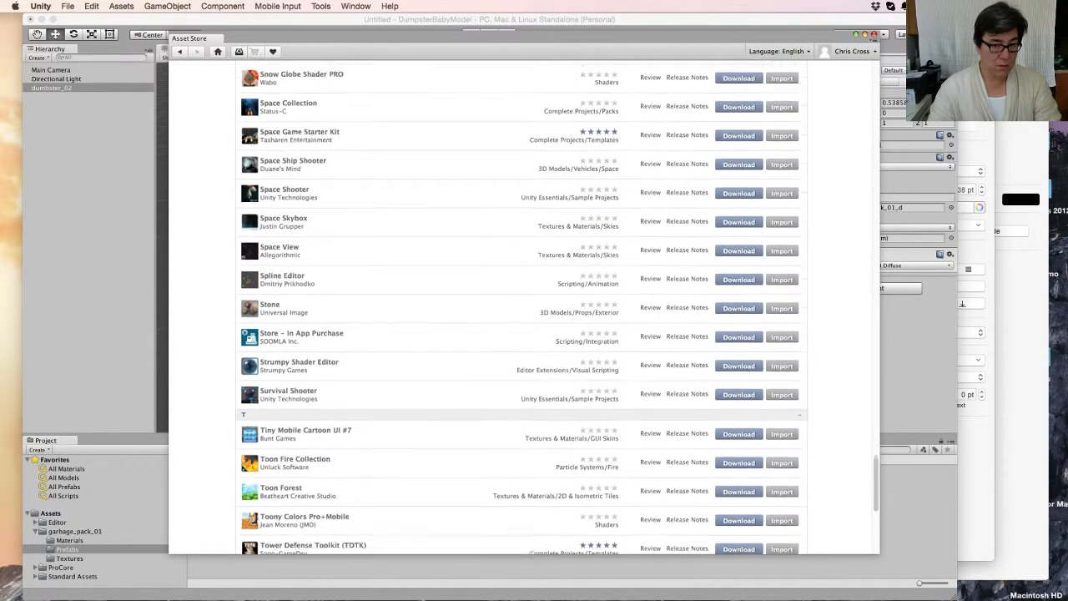
scroll(521, 308, "up", 10)
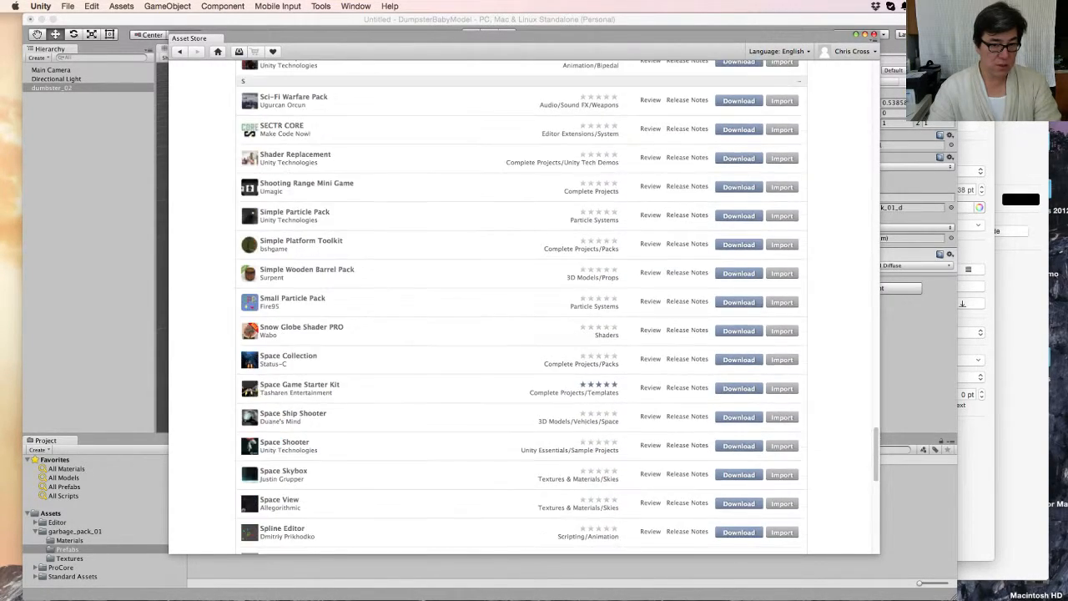
scroll(521, 308, "up", 11)
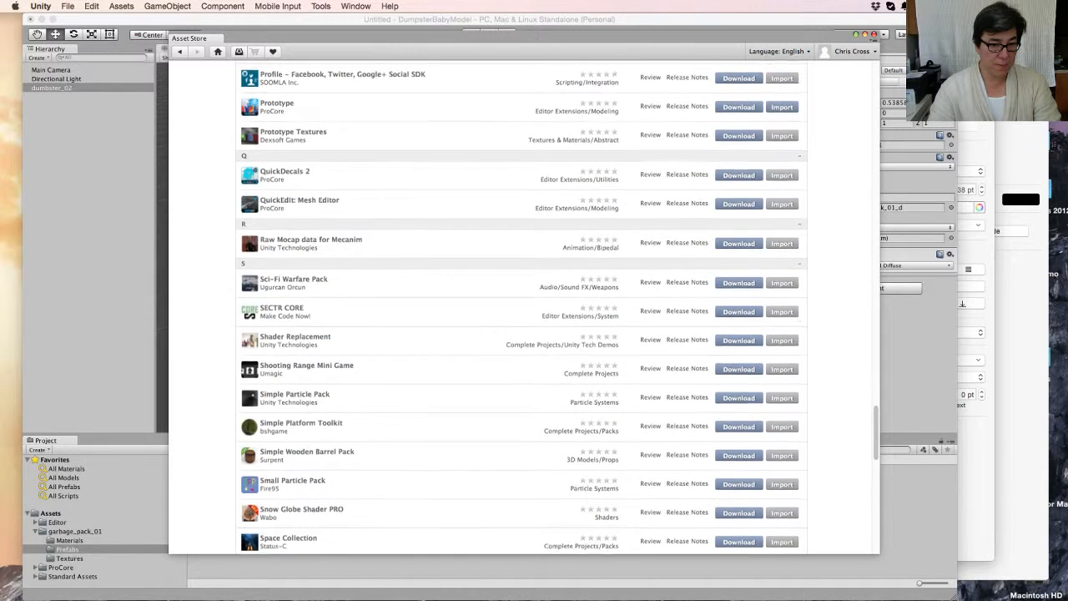
scroll(522, 307, "up", 4)
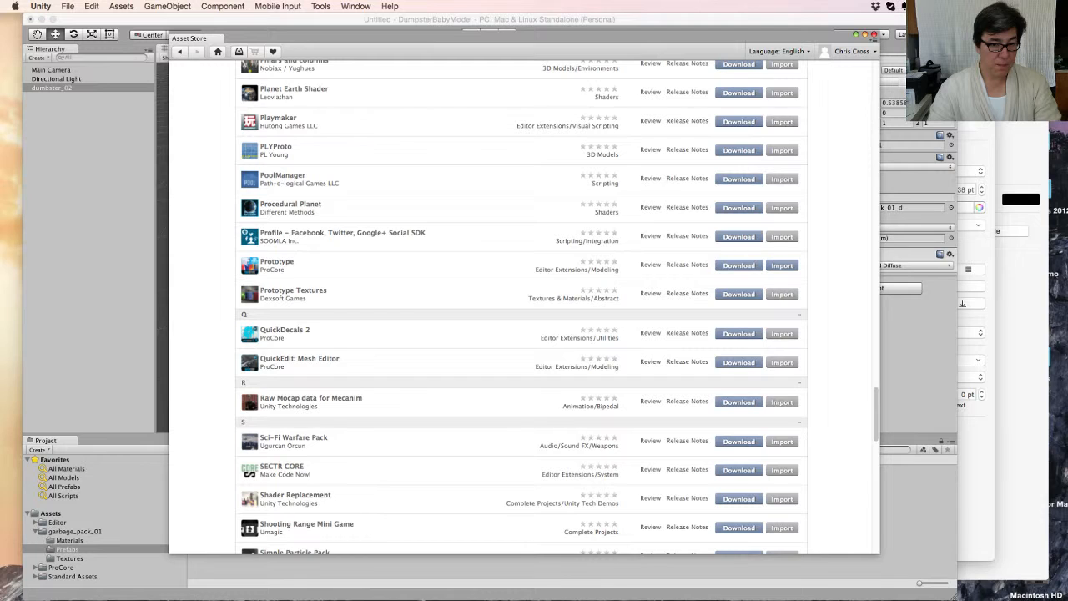
left_click(738, 294)
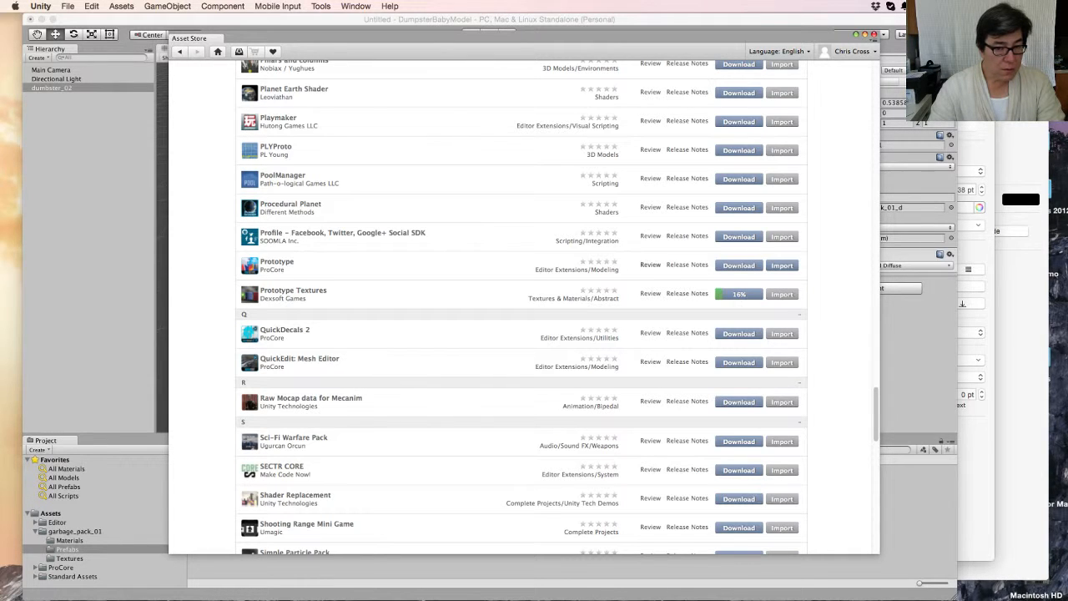
Step: Look through the packages around the letter P in the downloads list for a suitable modeling tool
scroll(521, 306, "up", 2)
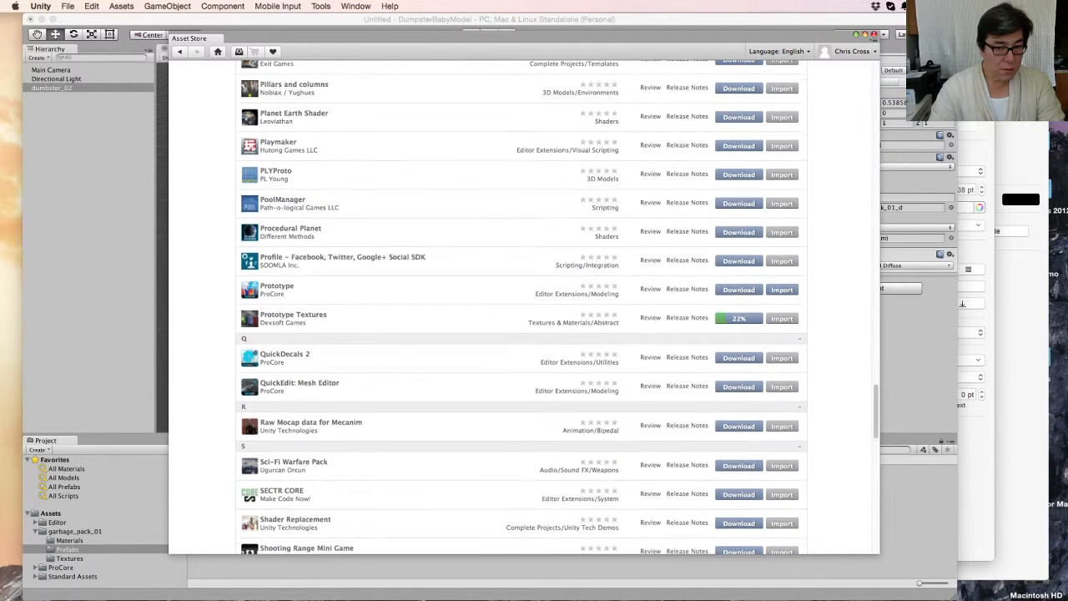
scroll(522, 306, "up", 2)
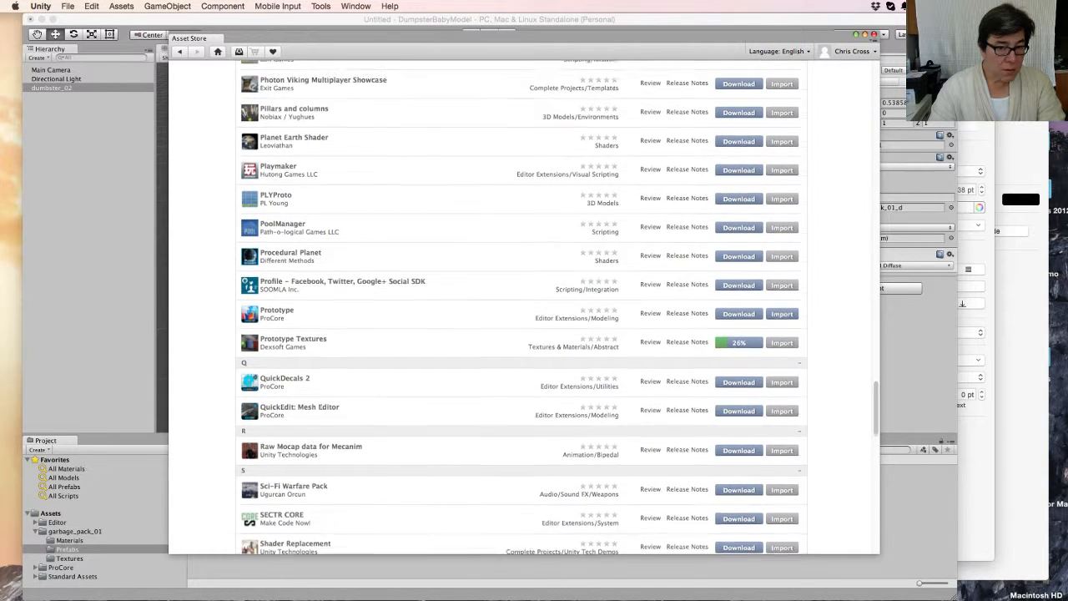
scroll(522, 307, "up", 2)
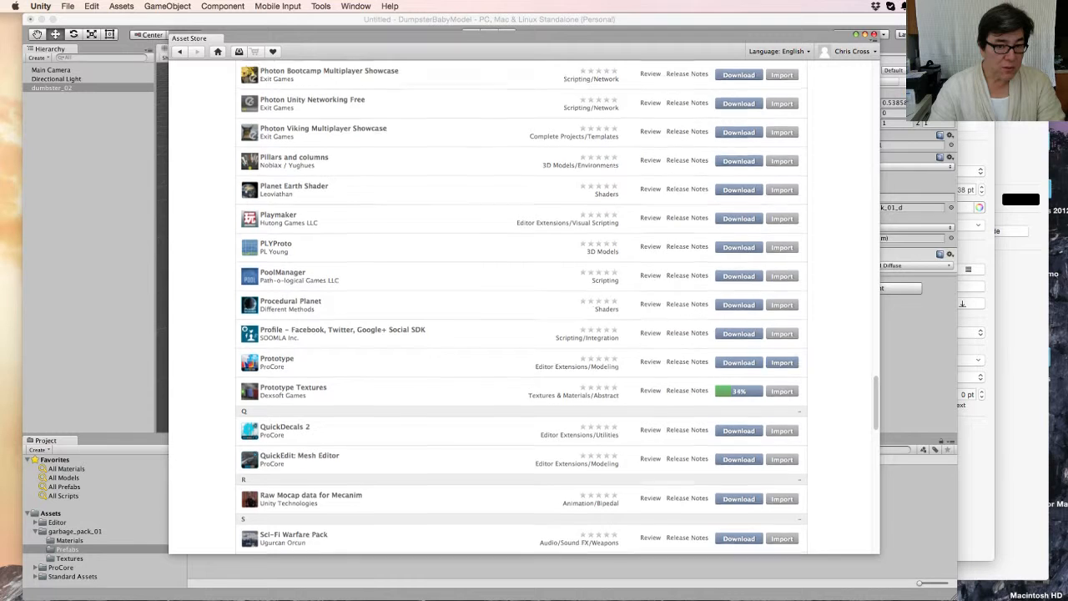
scroll(521, 306, "up", 5)
scroll(521, 307, "up", 6)
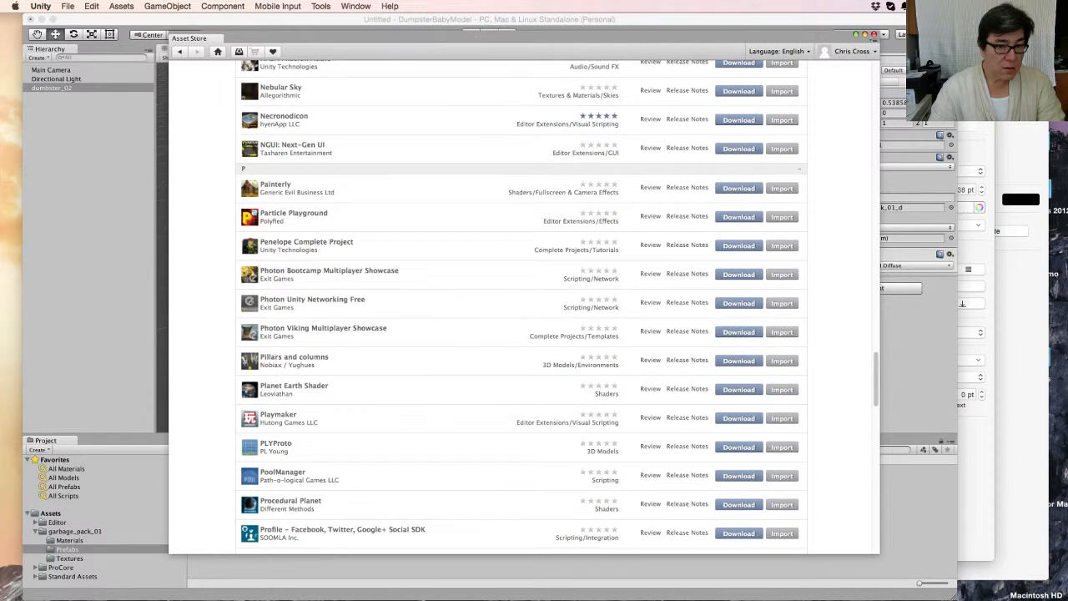
scroll(521, 306, "down", 4)
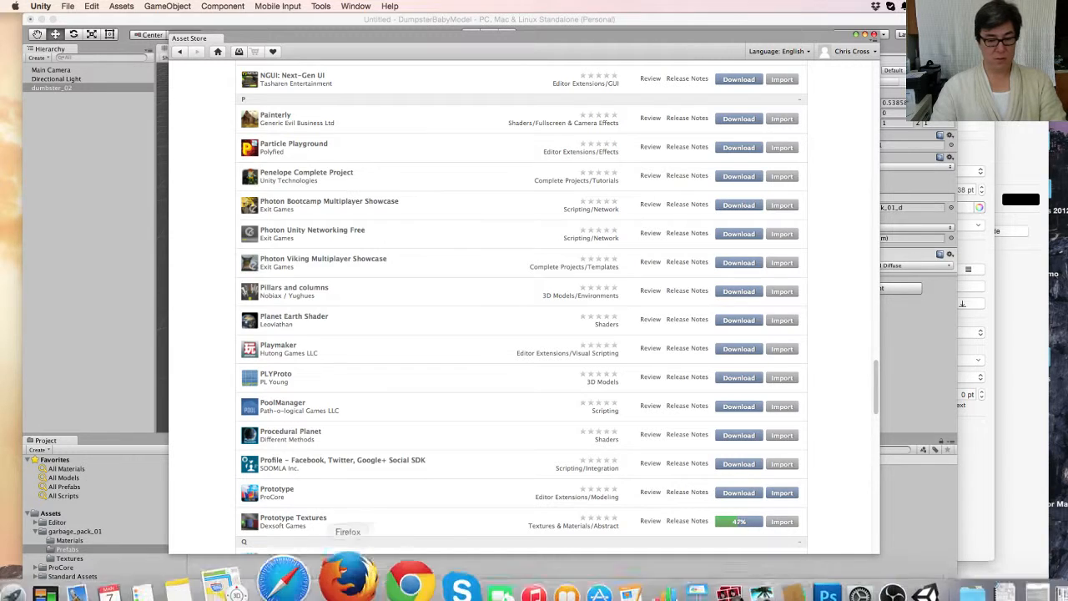
Step: Switch to Chrome and search the Unity Asset Store for "pro core"
left_click(370, 572)
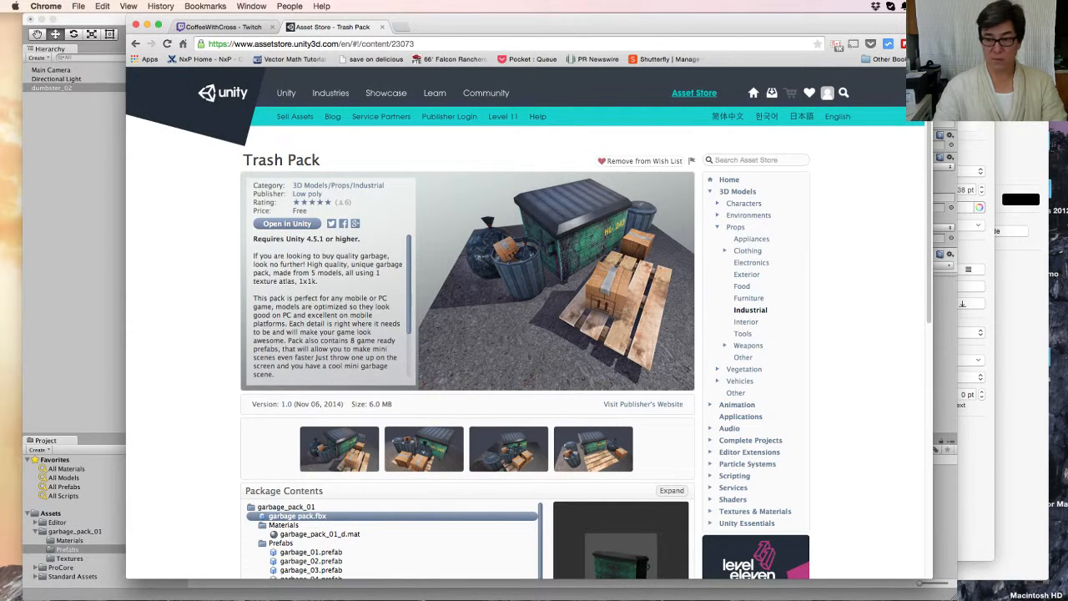
type("pro core")
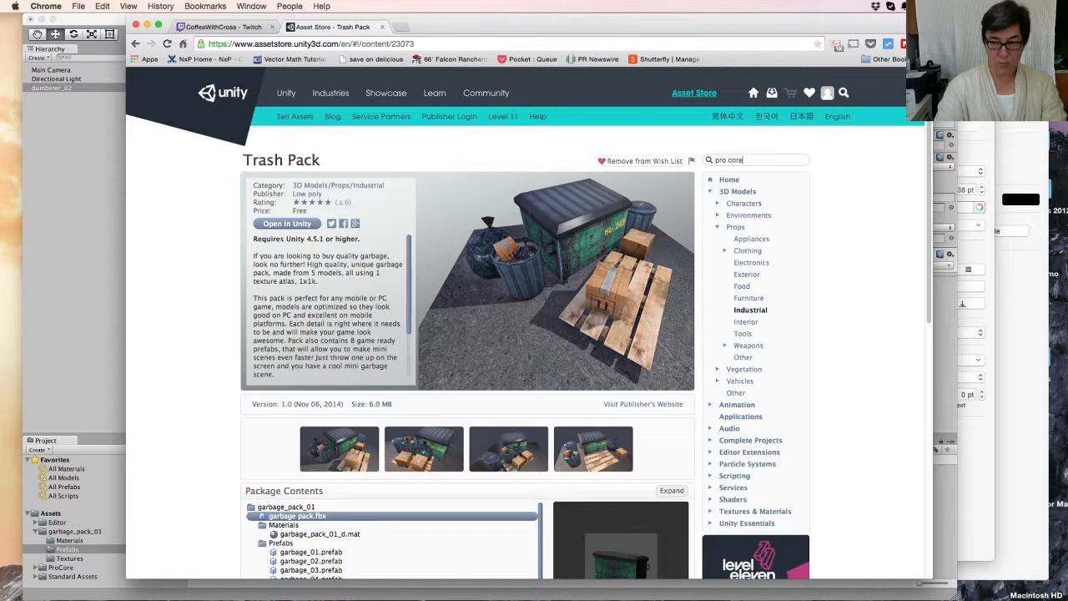
key("Return")
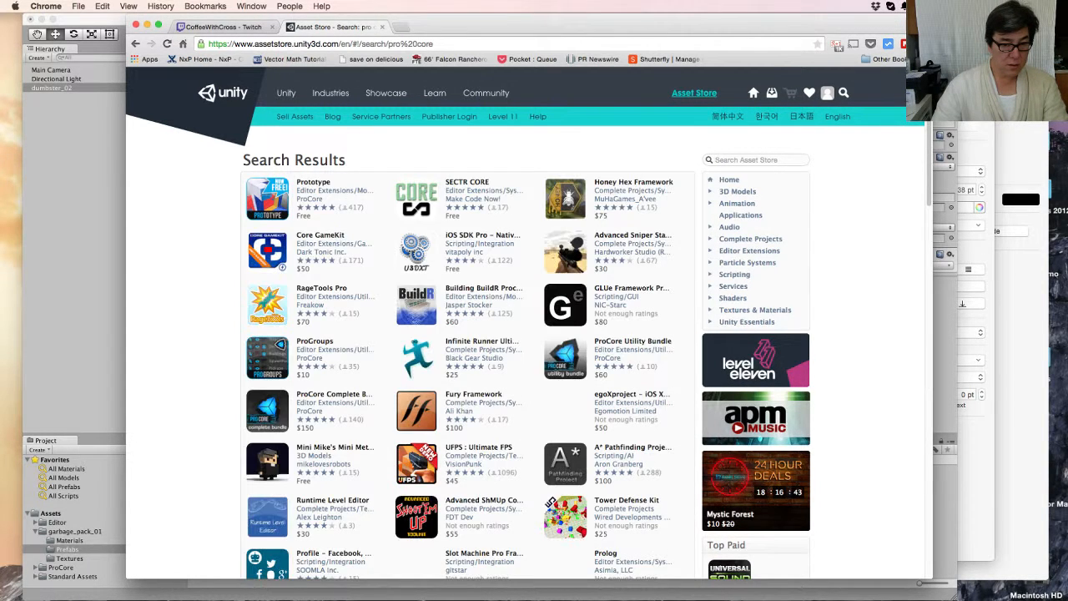
Step: Go from the Prototype package to its publisher ProCore's page and open the QuickEdit: Mesh Editor listing
left_click(313, 182)
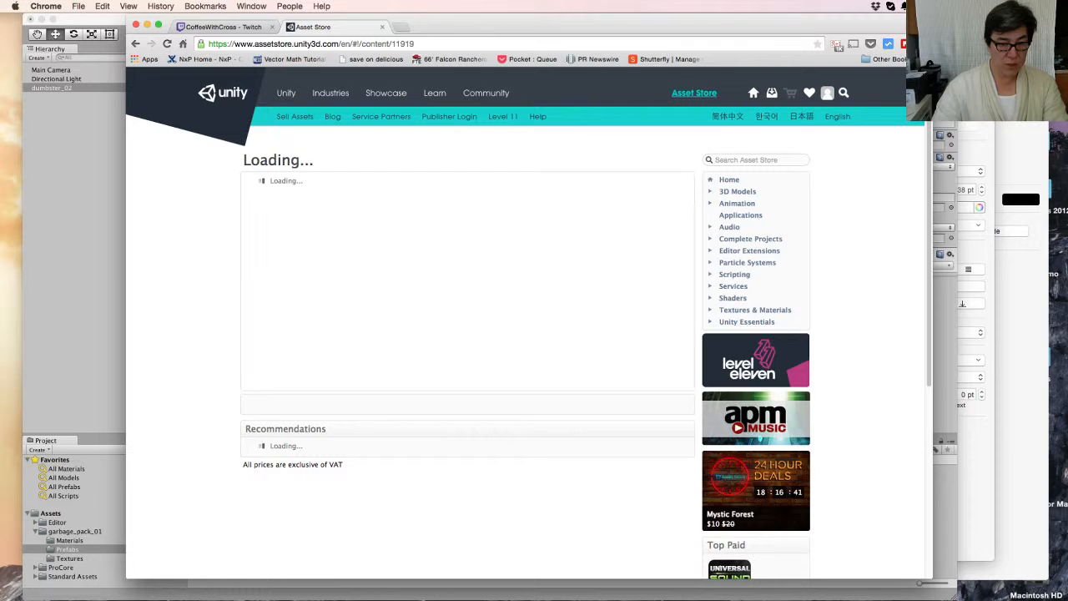
left_click(305, 193)
scroll(467, 322, "down", 5)
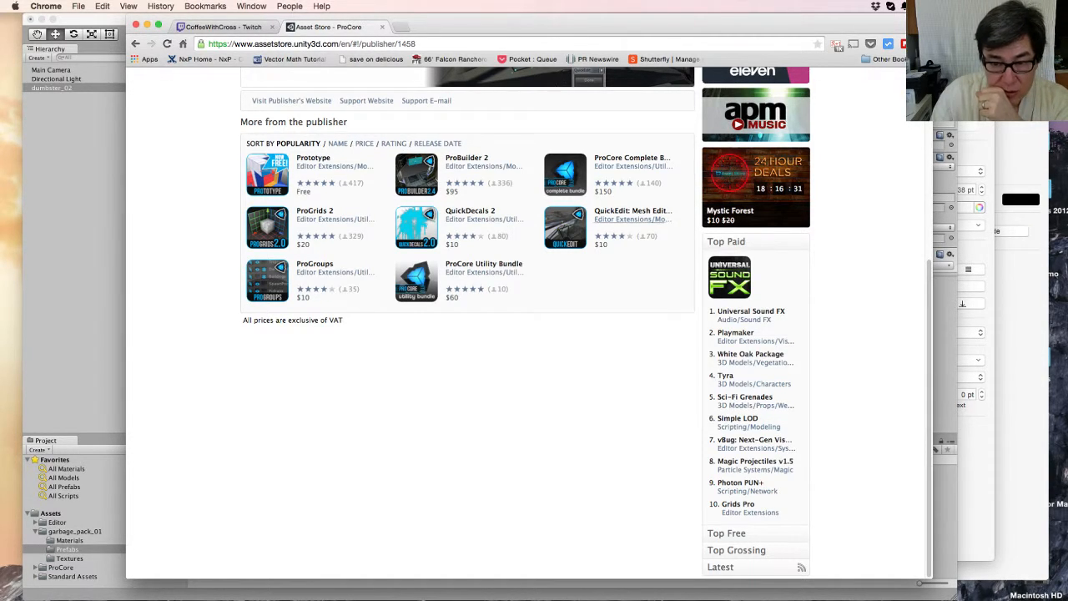
left_click(630, 211)
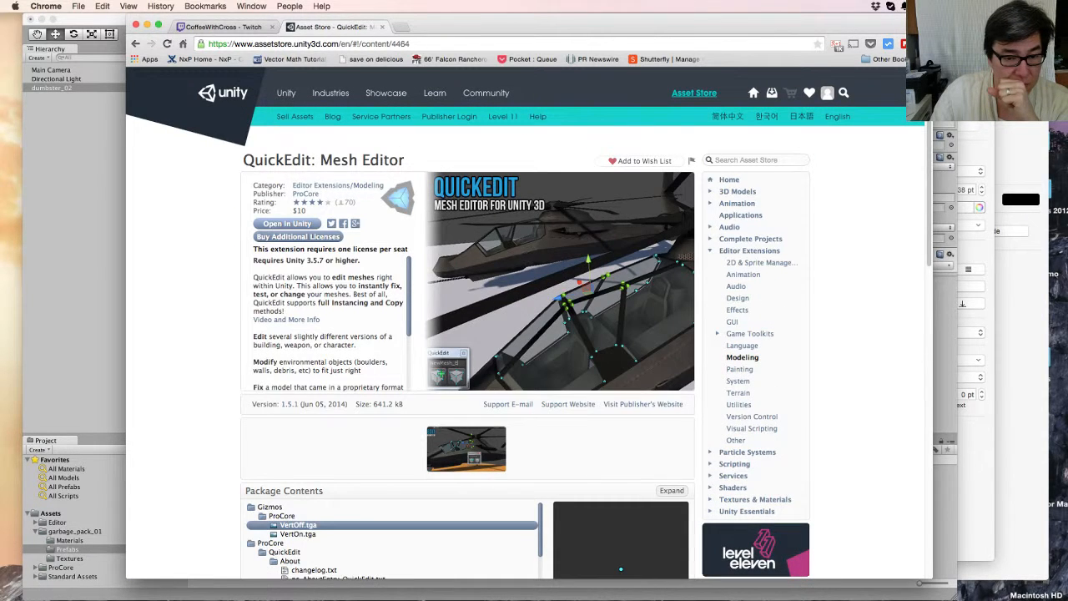
Step: Open the QuickEdit: Mesh Editor listing in Unity and bring Unity's Asset Store window to the front
left_click(287, 224)
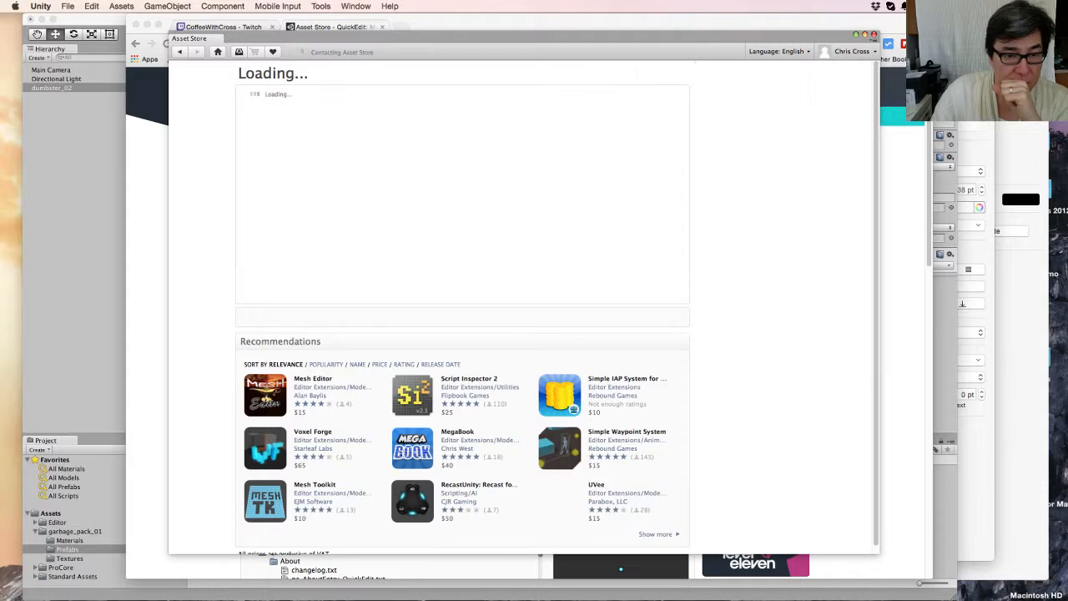
key("super+Tab")
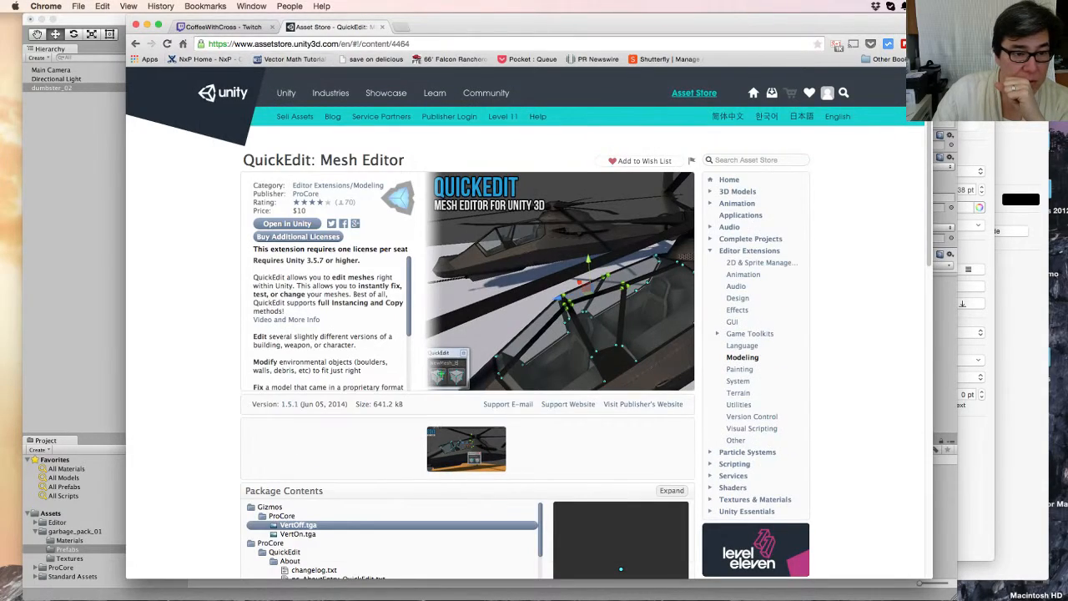
left_click(76, 250)
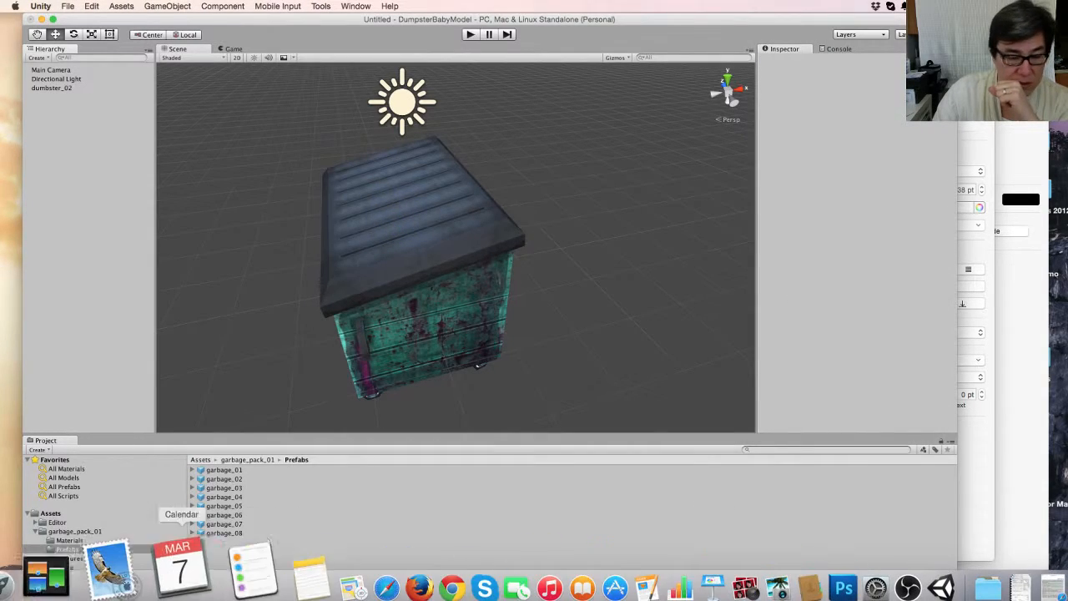
left_click(95, 567)
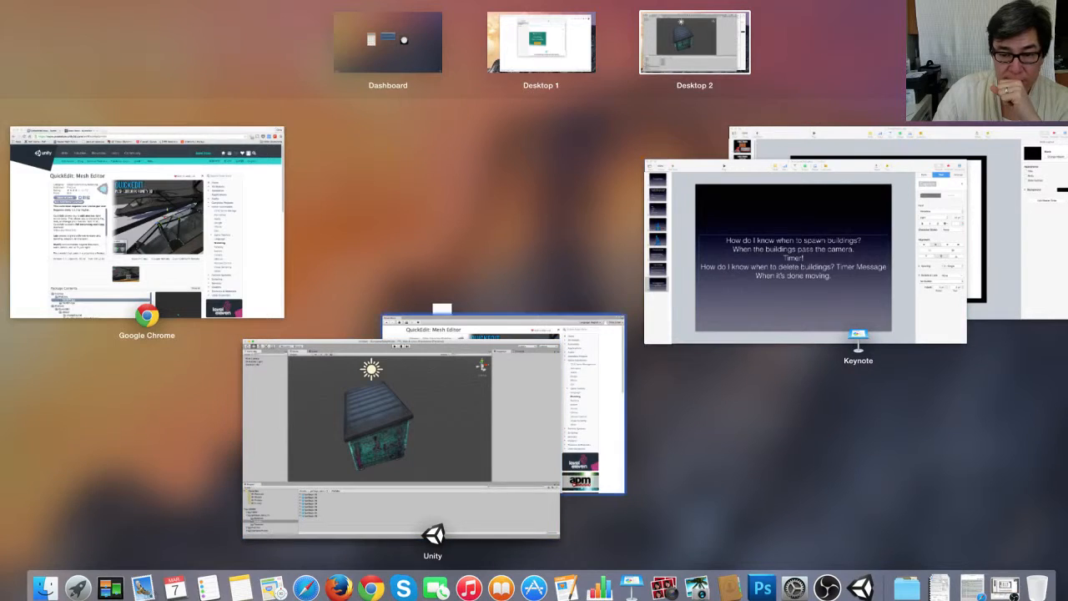
left_click(597, 409)
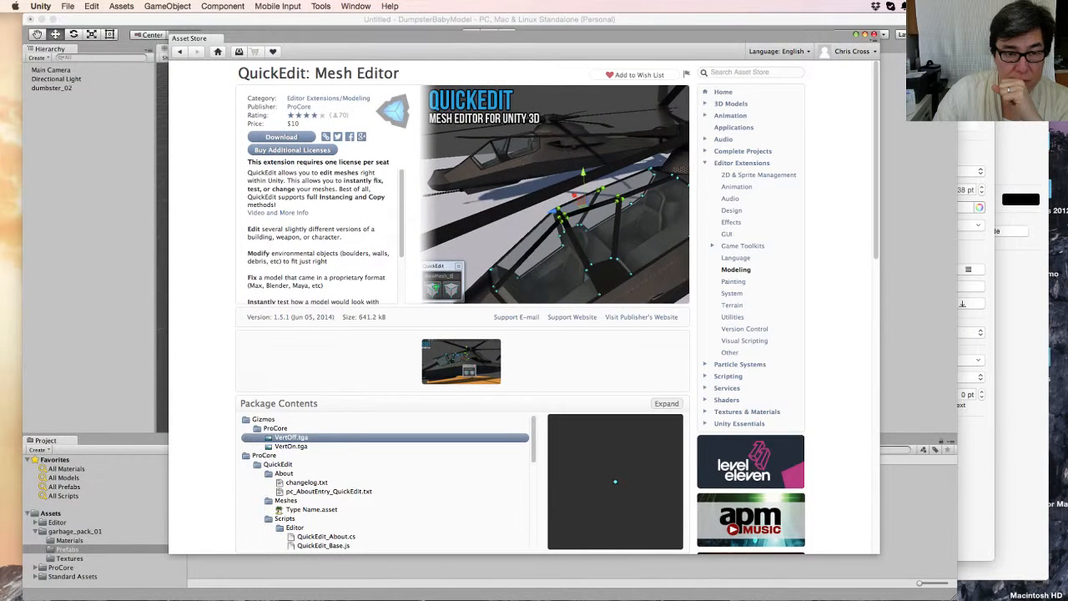
Step: Find QuickEdit: Mesh Editor in the Asset Store downloads list, download it, and import all its files into the project
left_click(238, 52)
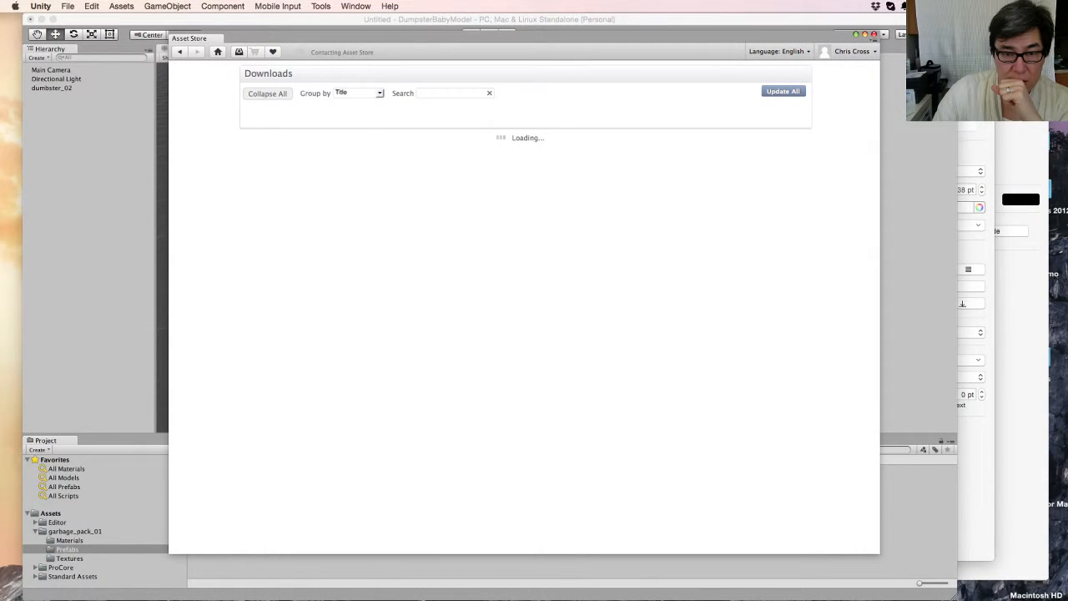
scroll(521, 309, "down", 20)
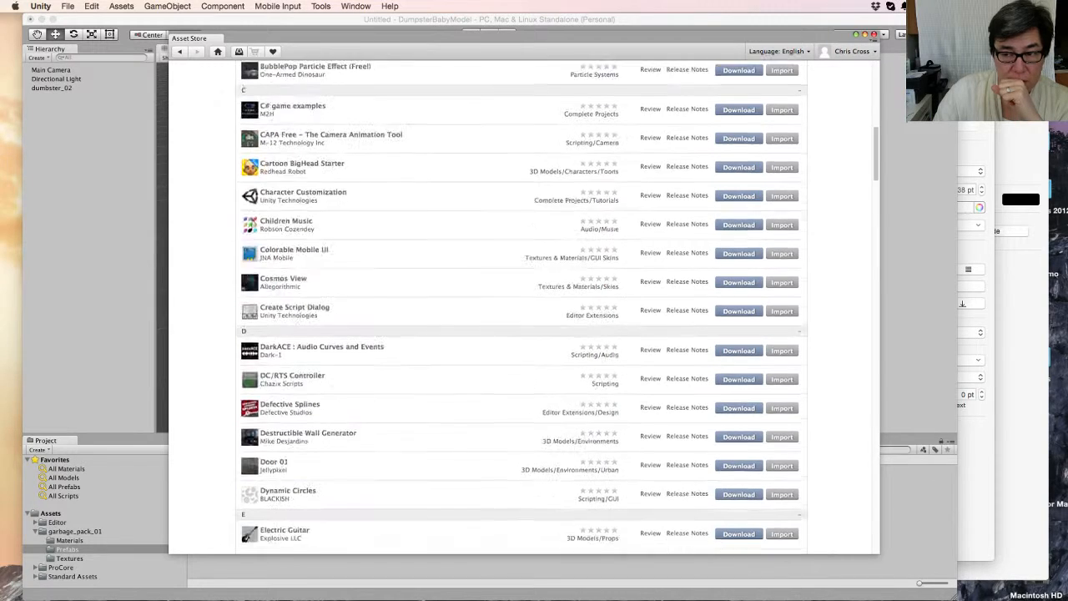
scroll(521, 308, "down", 10)
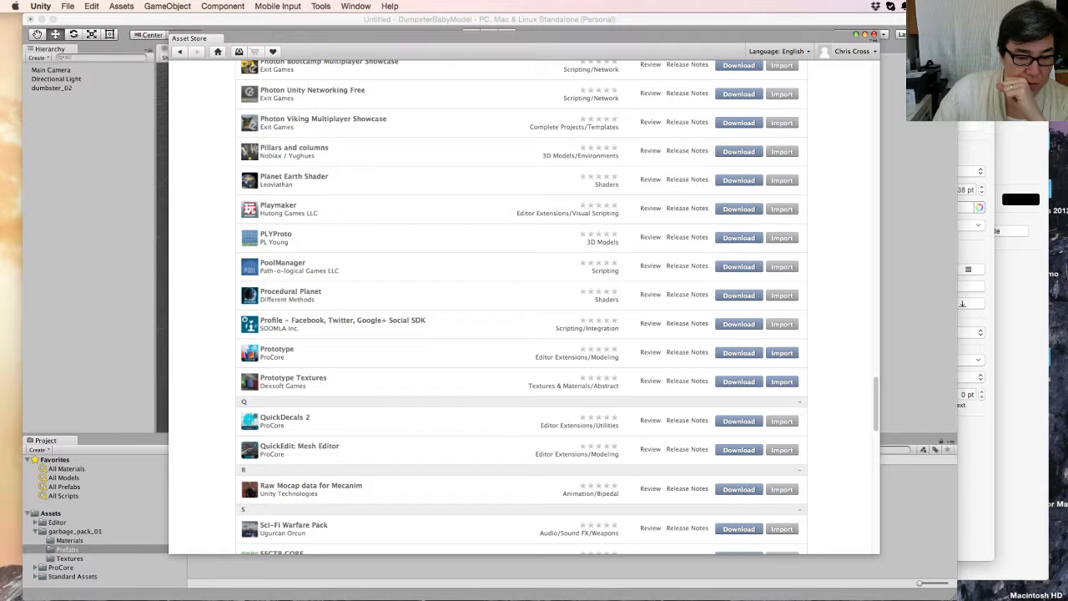
left_click(739, 450)
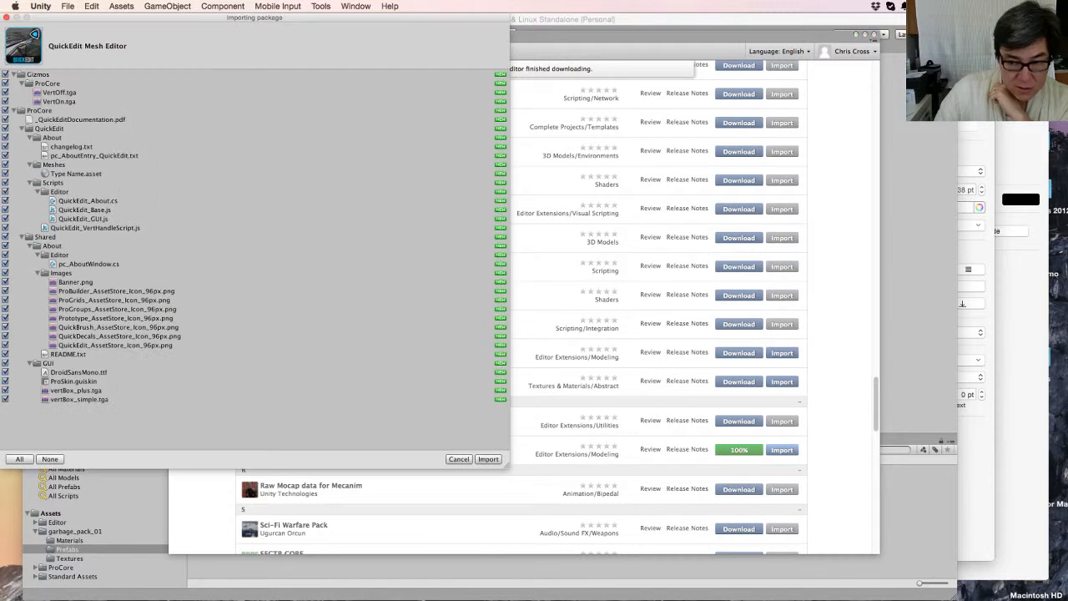
left_click(488, 459)
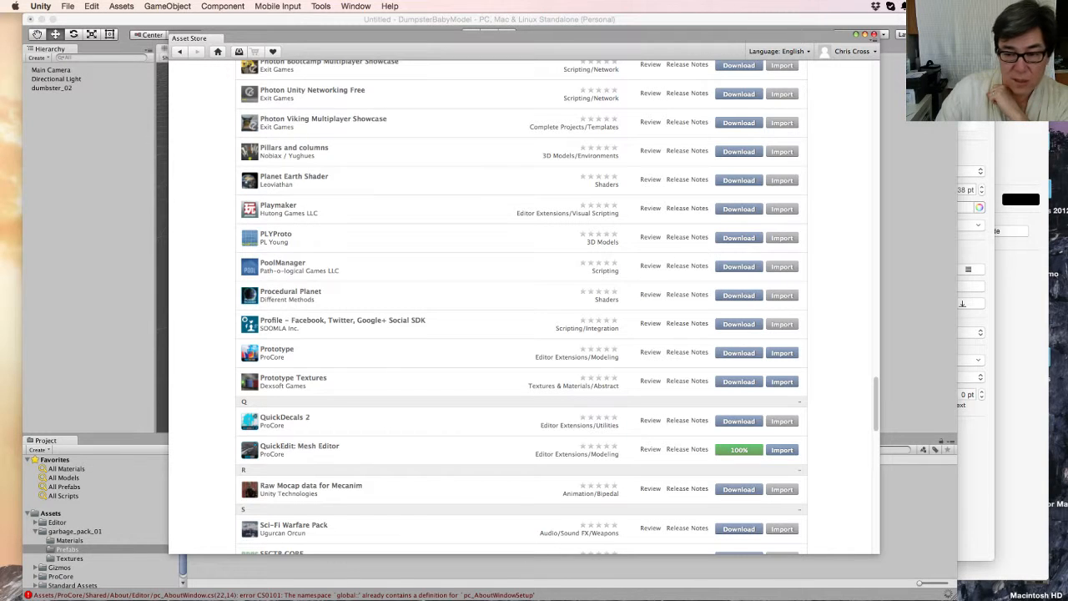
Step: Import the complete Prototype Textures package into the project and close the Asset Store window
left_click(782, 381)
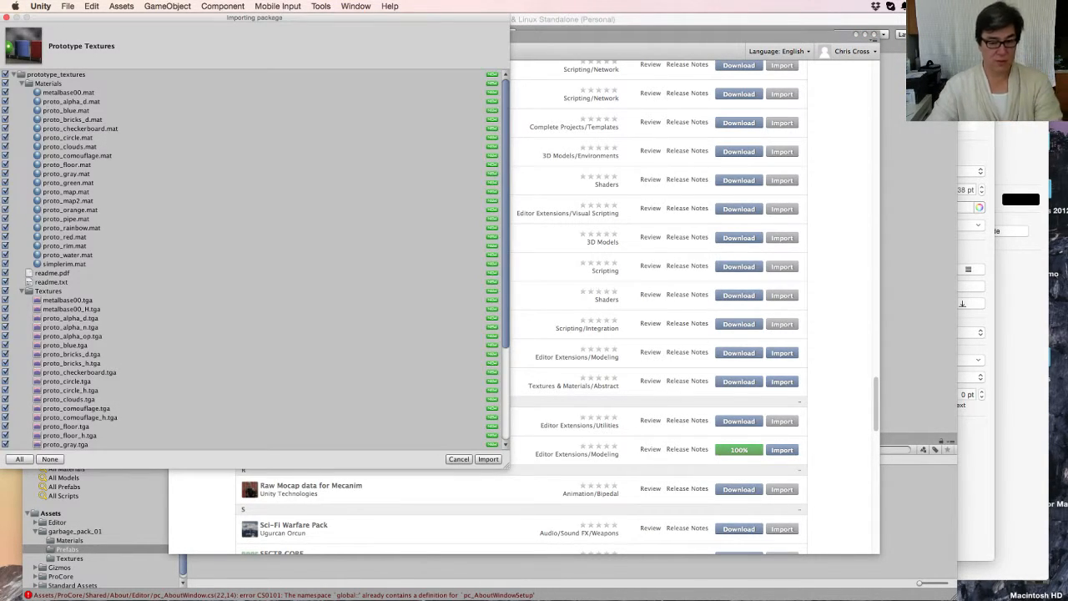
key("Return")
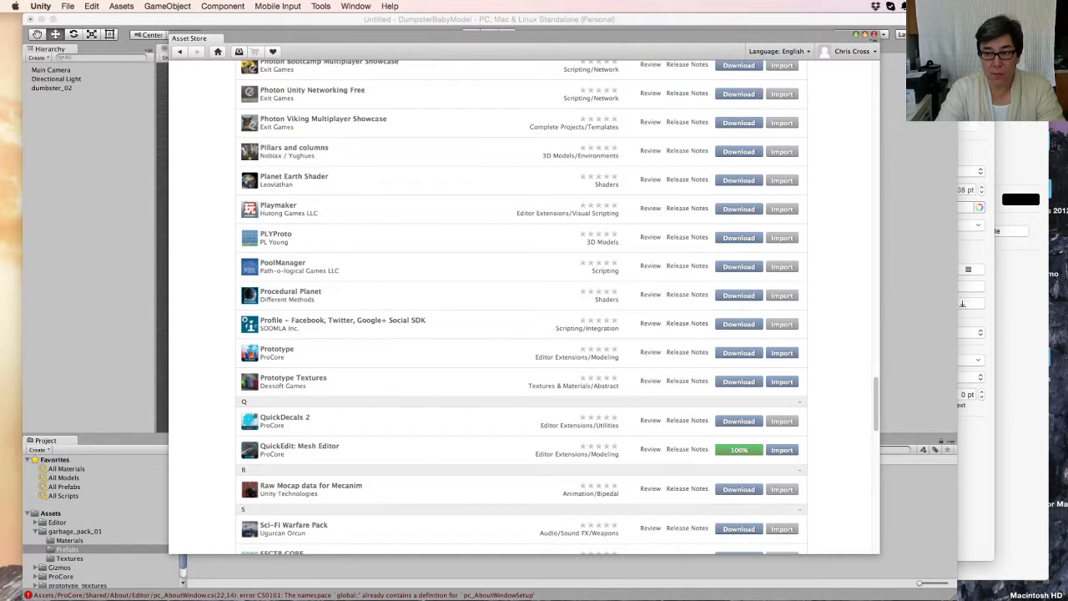
left_click(873, 35)
Step: Select dumbster_02 and look through the available component and tool commands for the QuickEdit mesh editor
left_click(356, 5)
mouse_move(321, 6)
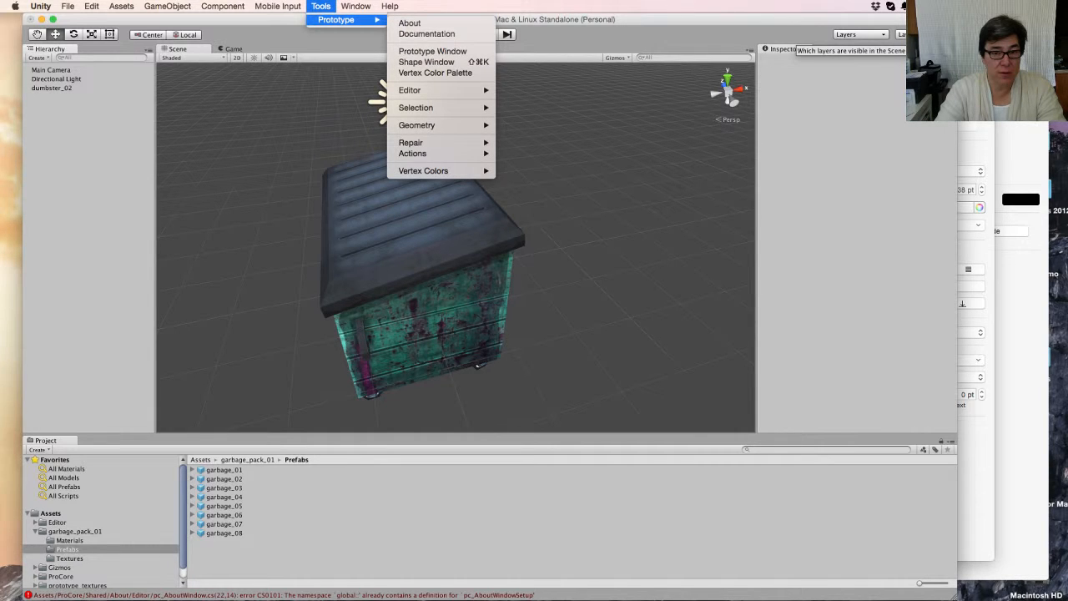
left_click(52, 87)
left_click(52, 88)
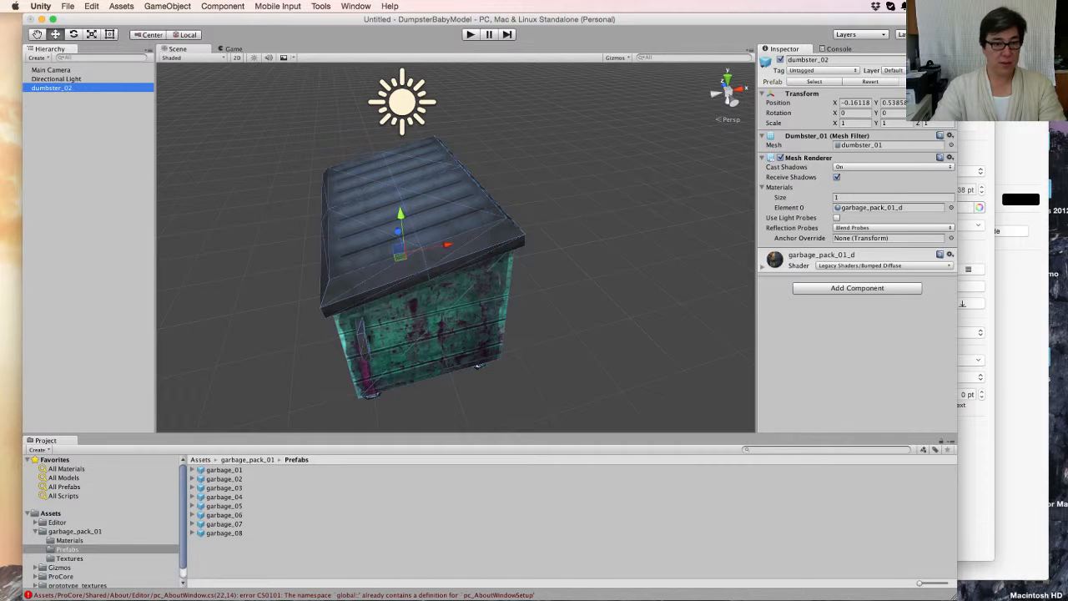
left_click(222, 6)
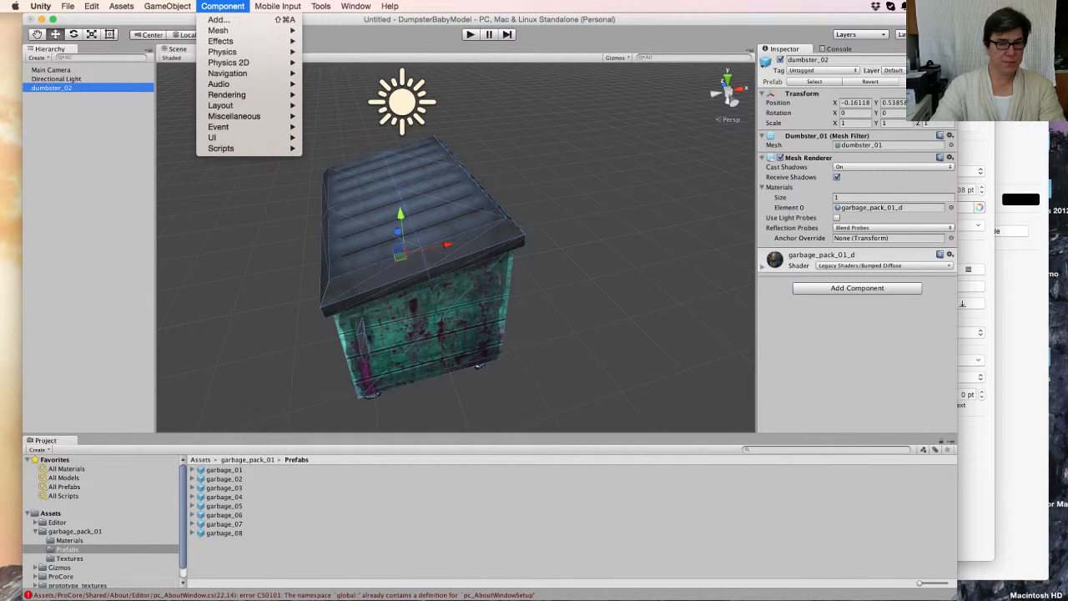
mouse_move(320, 6)
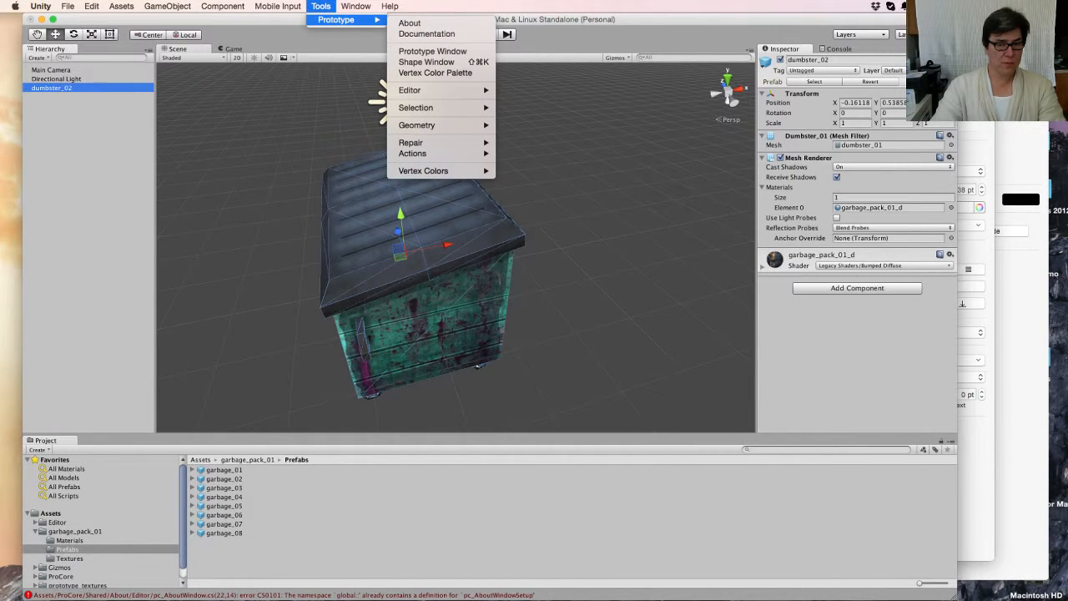
mouse_move(426, 90)
mouse_move(426, 142)
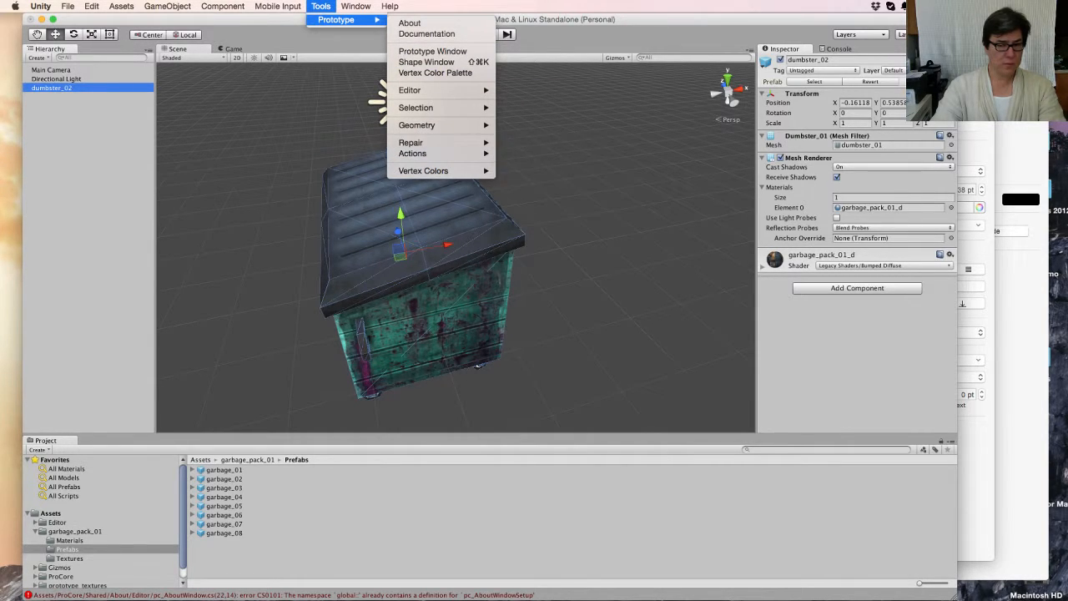
key("Escape")
scroll(102, 522, "down", 2)
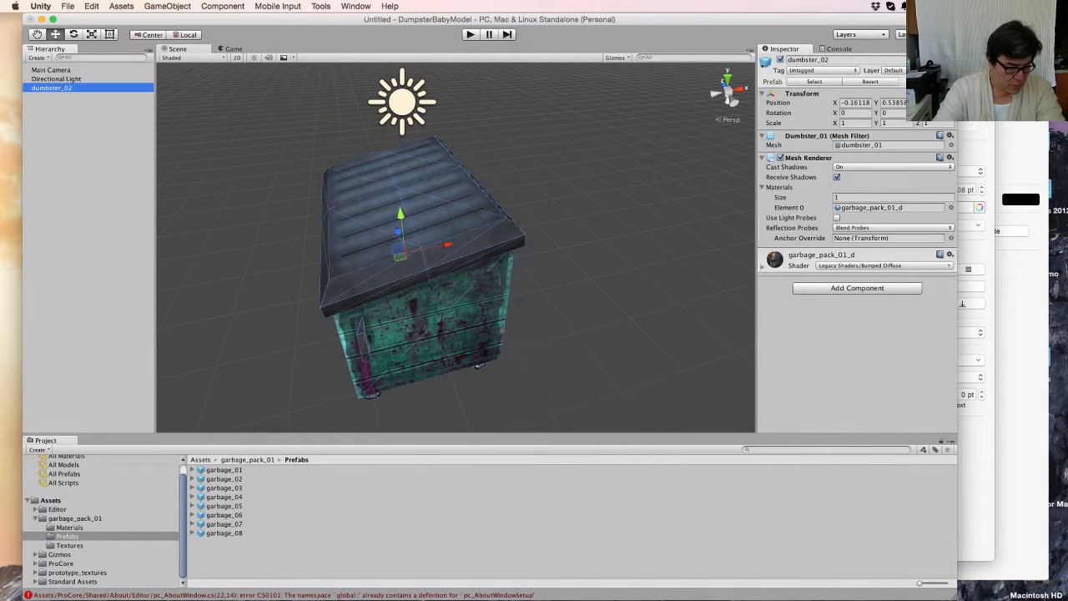
Step: Locate the script behind the pc_AboutWindow compile error and delete the duplicate script pc_AboutWindow 1
left_click(283, 595)
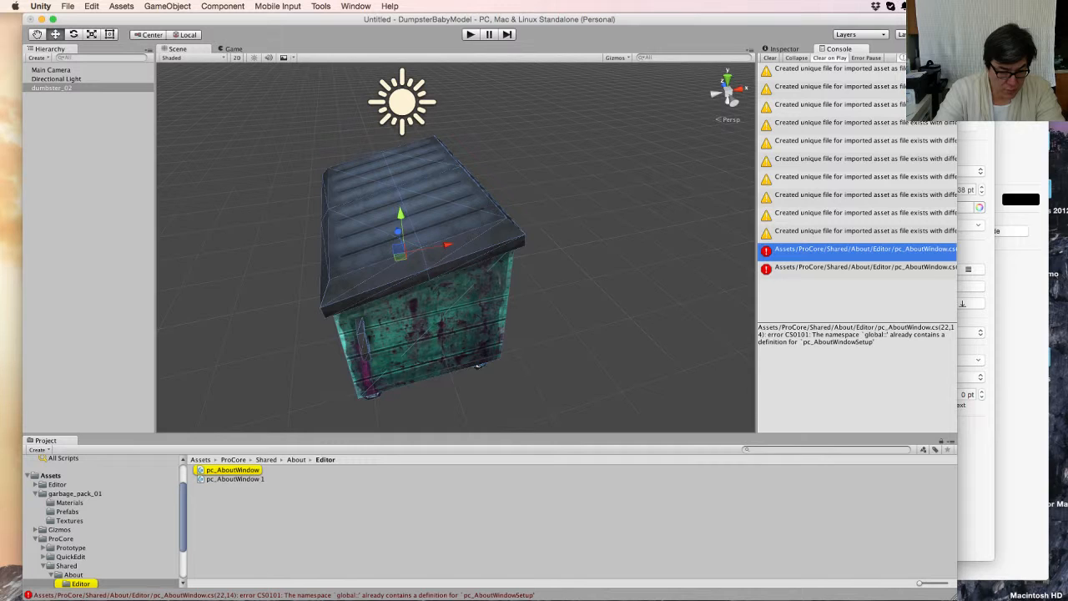
right_click(242, 478)
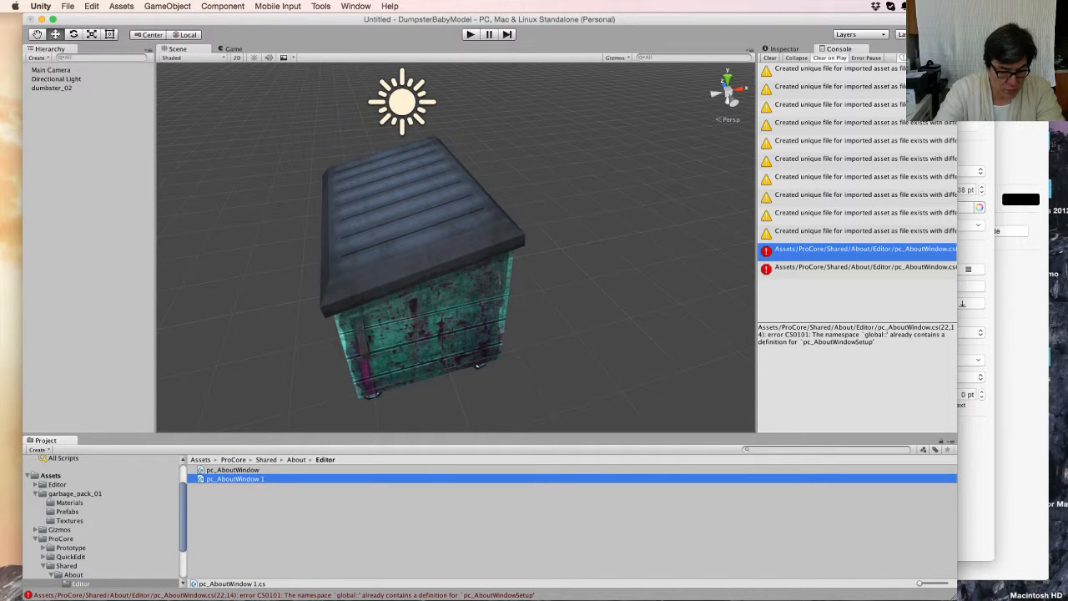
left_click(267, 454)
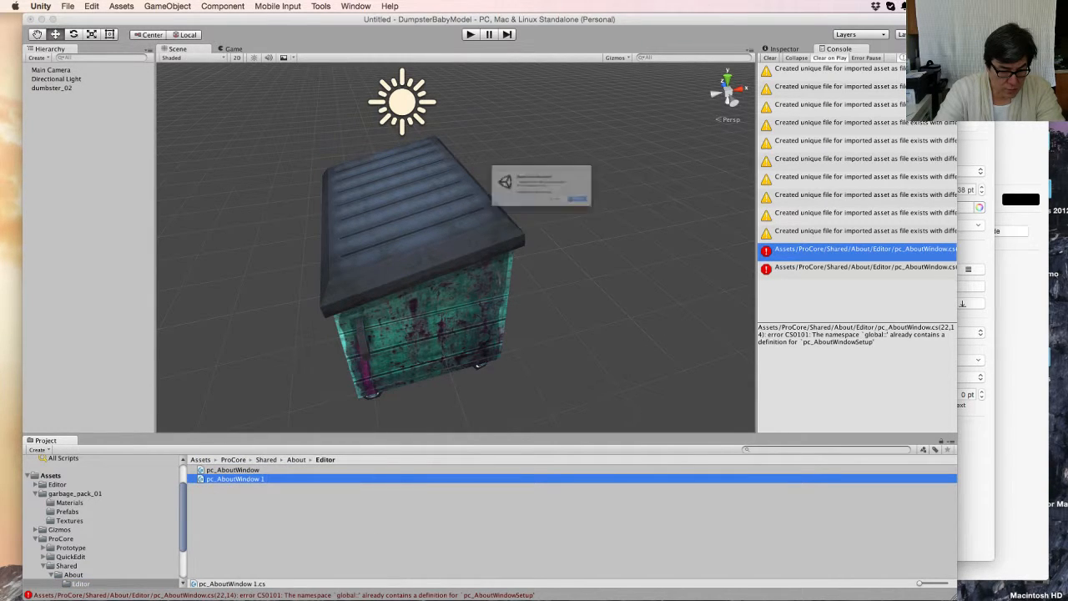
key("Return")
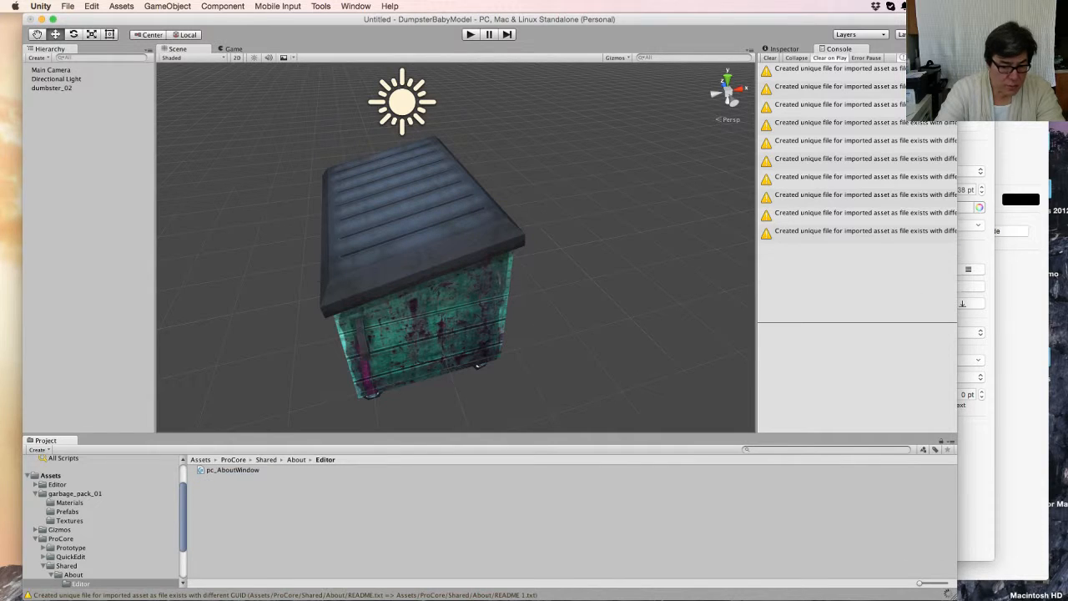
Step: Examine the contents of ProCore's QuickEdit folder, including its About, Meshes and Scripts subfolders
left_click(232, 469)
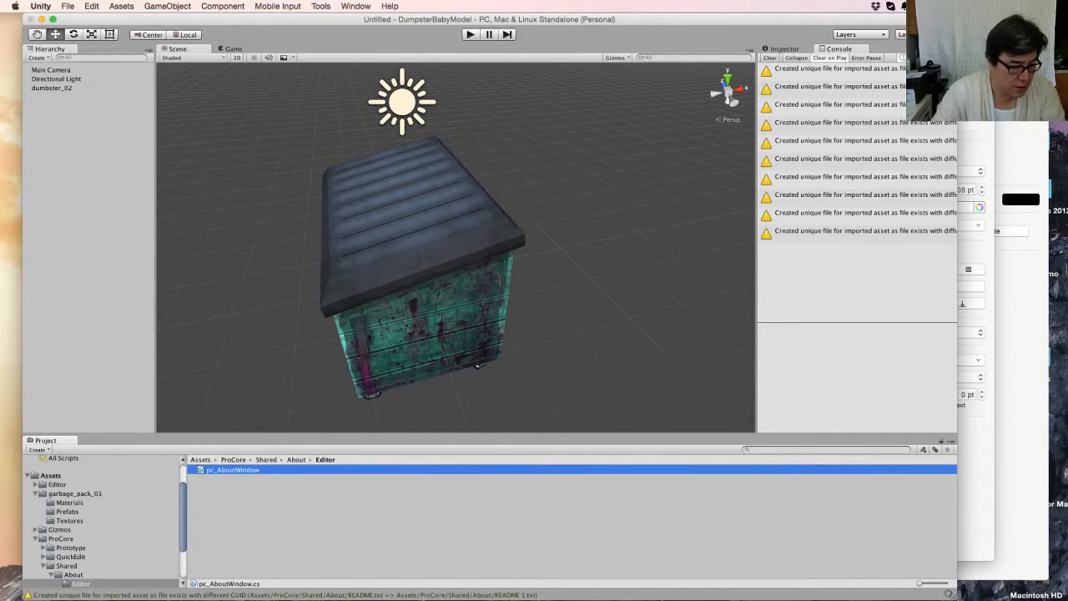
left_click(71, 556)
scroll(100, 522, "down", 3)
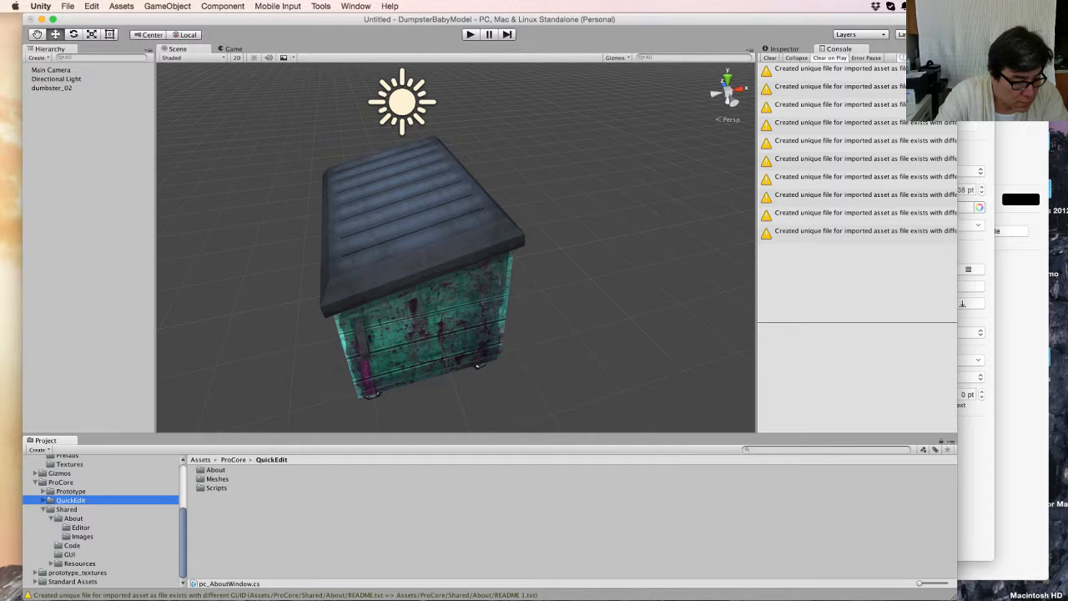
key("Right")
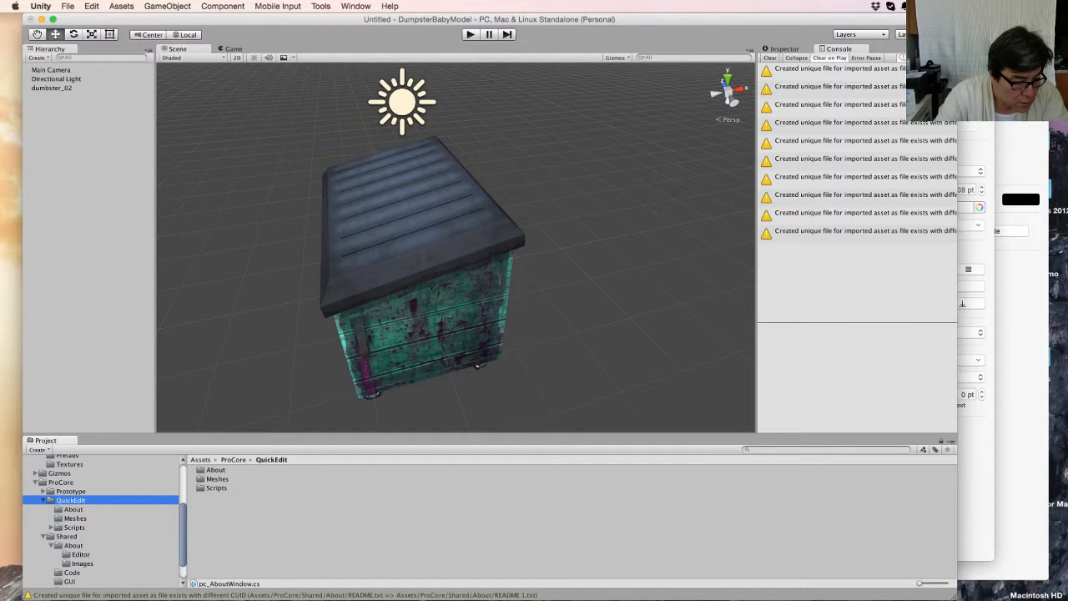
key("Down")
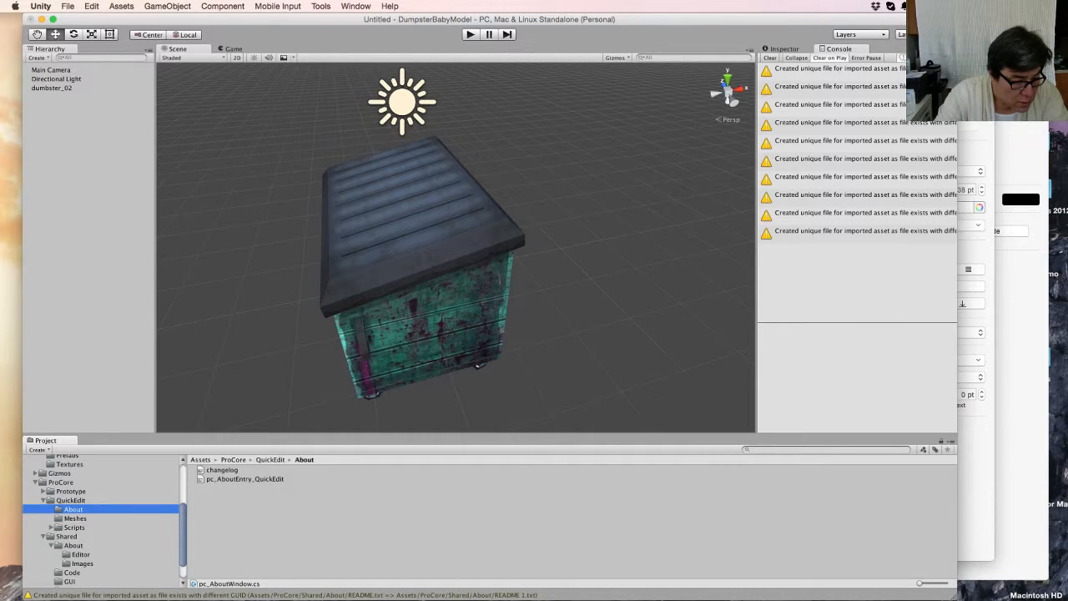
key("Down")
key("Down")
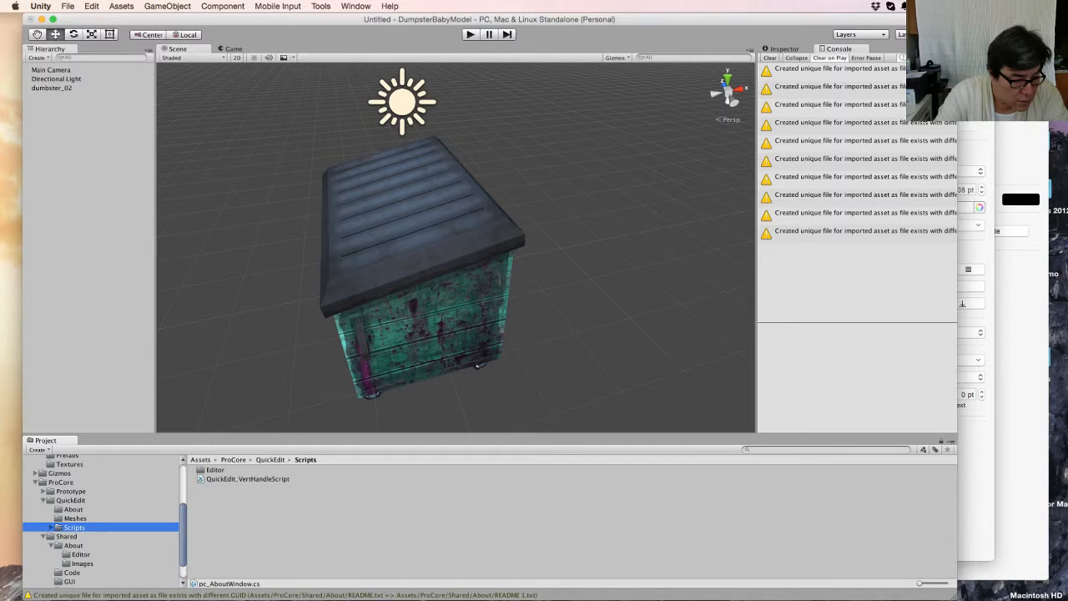
Step: Open the QuickEdit window and start editing the source mesh of the dumbster_02 object, accepting the copy prompt
left_click(322, 6)
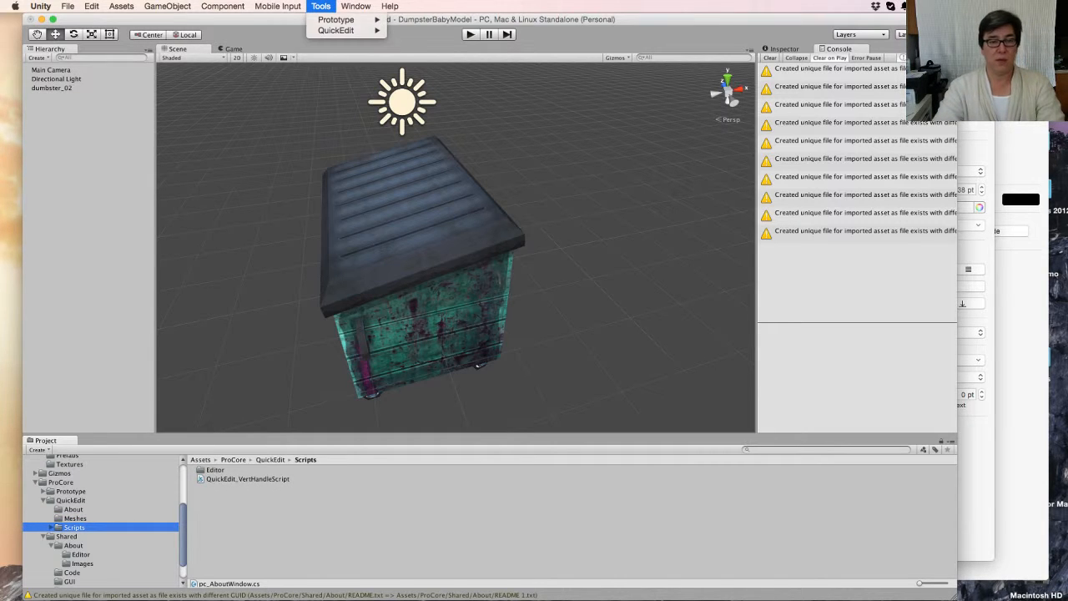
mouse_move(338, 31)
left_click(416, 48)
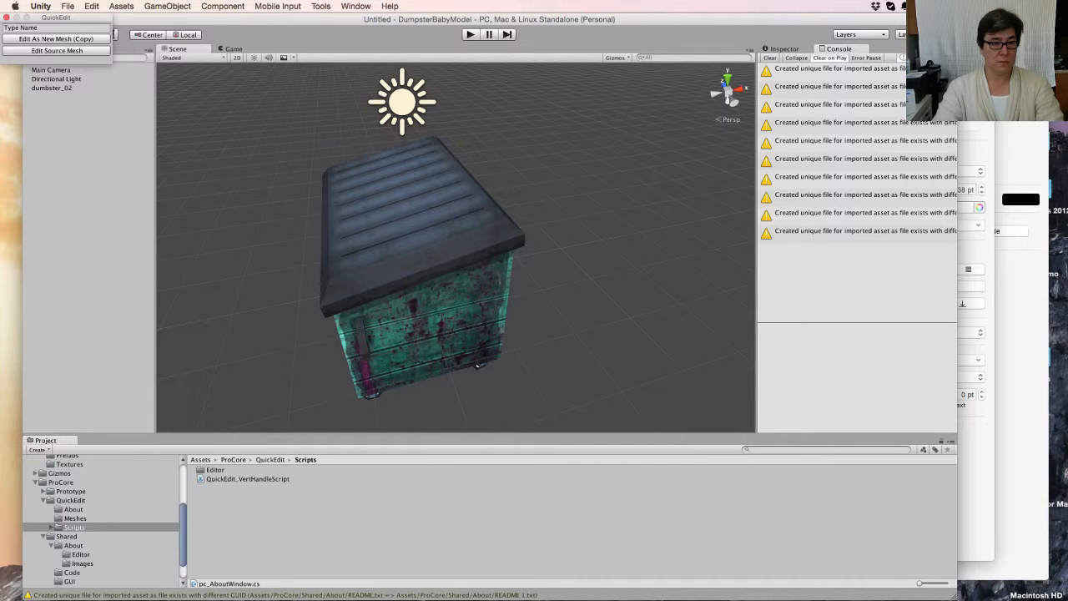
left_click(419, 271)
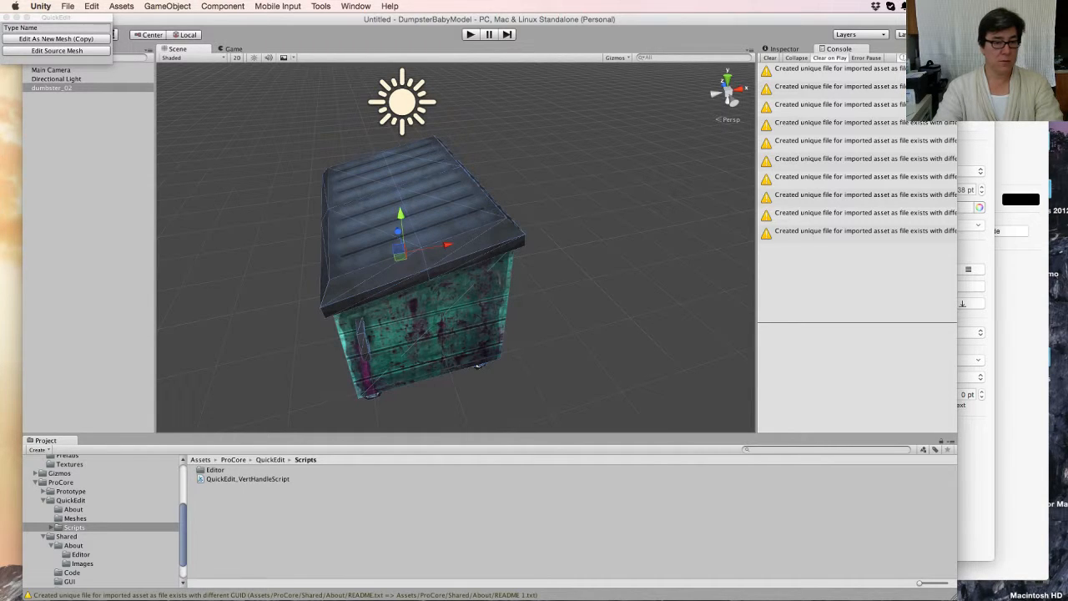
left_click(57, 51)
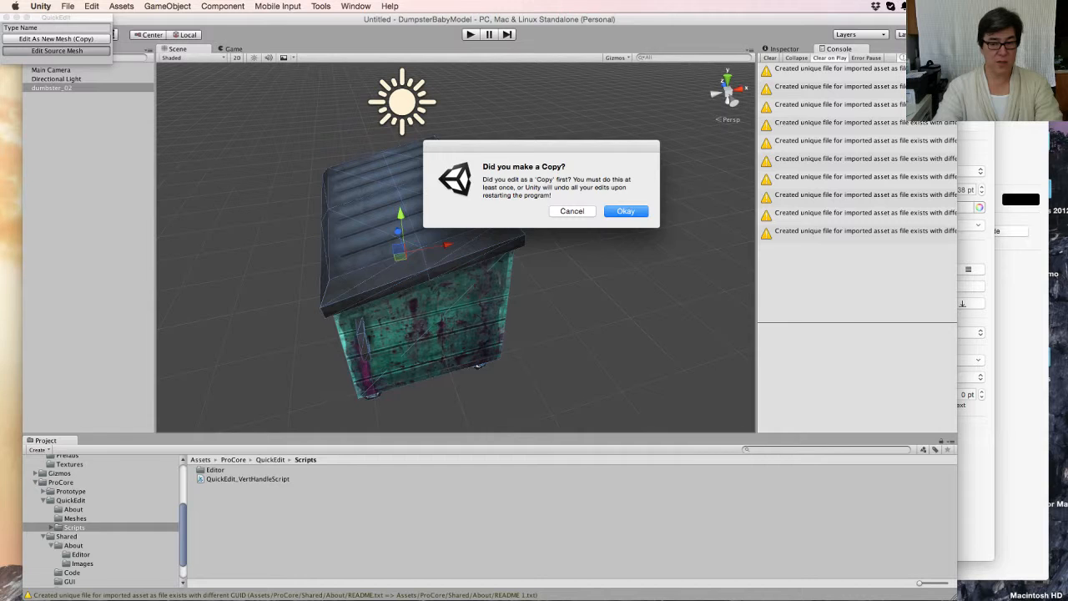
key("Return")
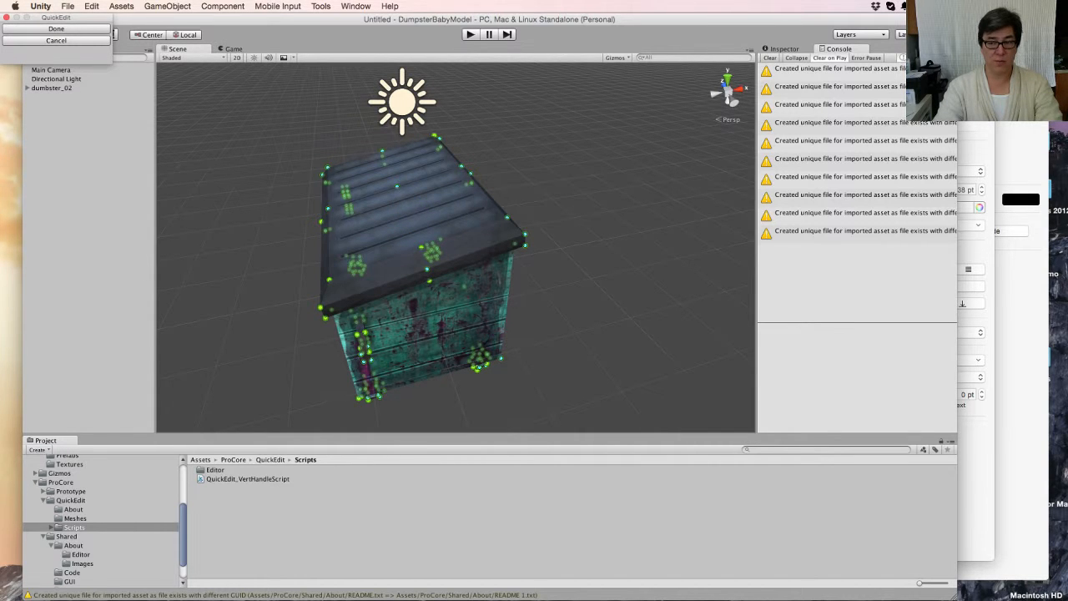
Step: Try lowering the vertices at the dumpster lid's high end in an orthographic side view, and undo the move
left_click_drag(400, 275, 465, 242, "alt")
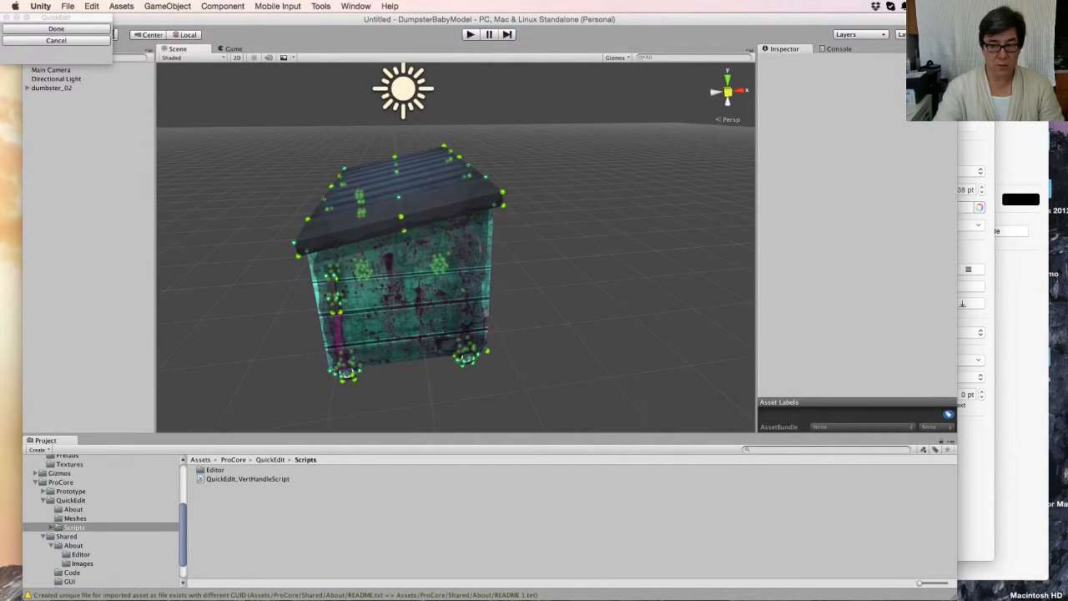
left_click(728, 92)
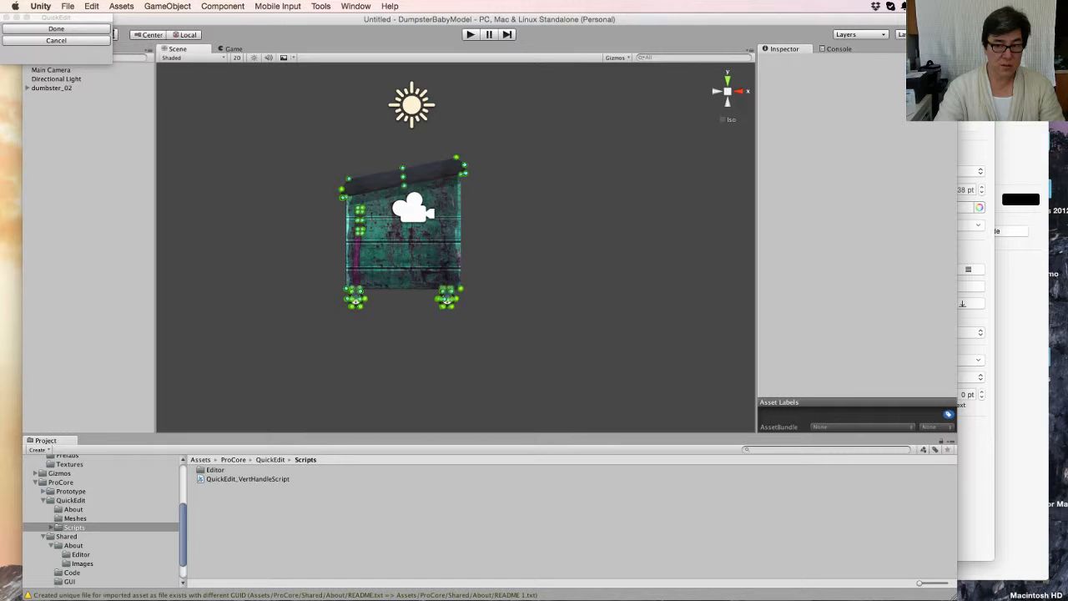
middle_click_drag(404, 225, 422, 264)
scroll(422, 264, "down", 5)
scroll(422, 264, "up", 5)
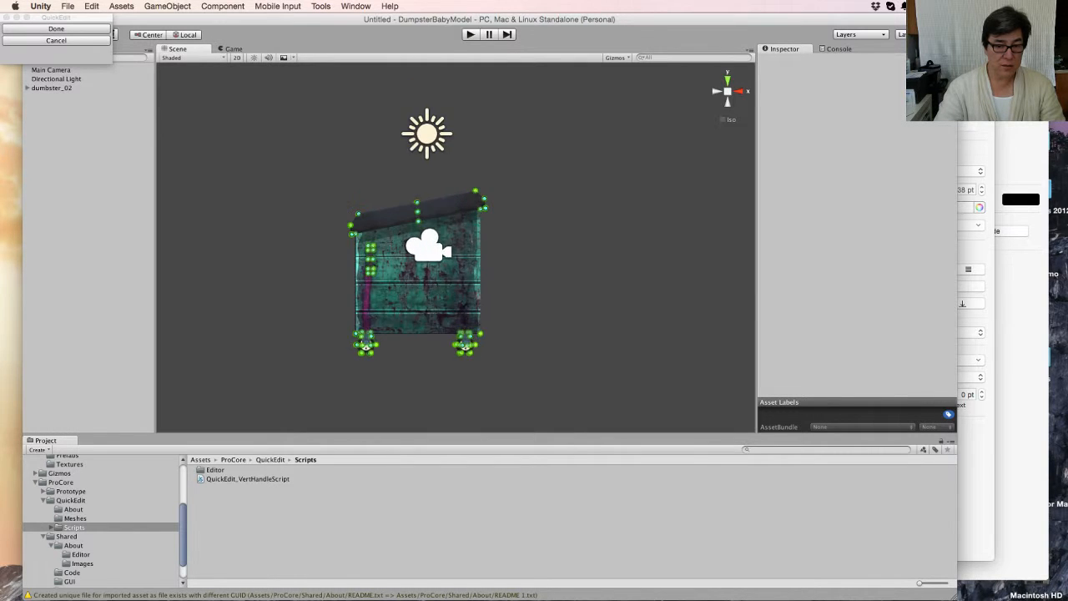
scroll(422, 263, "up", 5)
middle_click_drag(422, 264, 415, 297)
left_click_drag(461, 175, 519, 240)
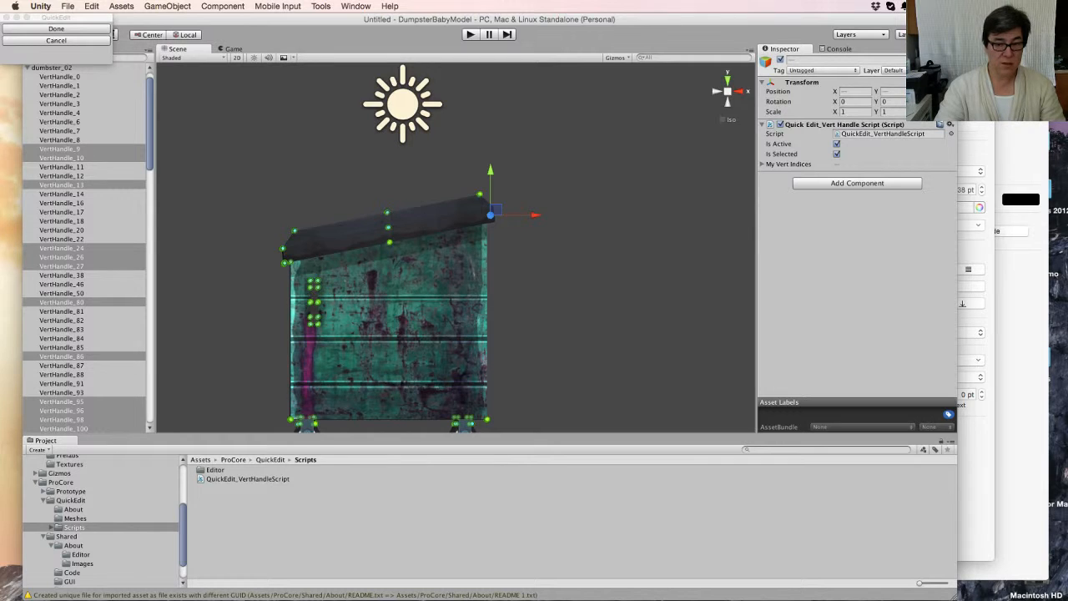
left_click_drag(490, 187, 491, 226)
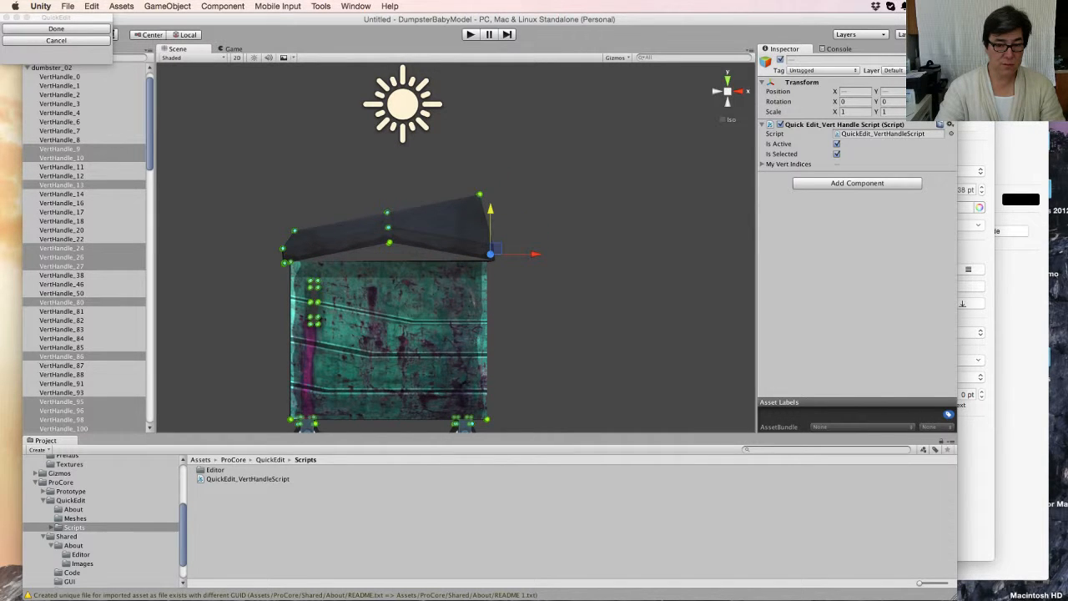
left_click(740, 91)
key("super+z")
Step: Reselect the vertices along the lid's high edge across the dumpster's full width and move them straight down
left_click_drag(350, 310, 560, 349, "alt")
left_click_drag(465, 153, 553, 267)
mouse_move(485, 179)
left_mouse_down()
mouse_move(485, 200)
mouse_move(485, 180)
left_mouse_up()
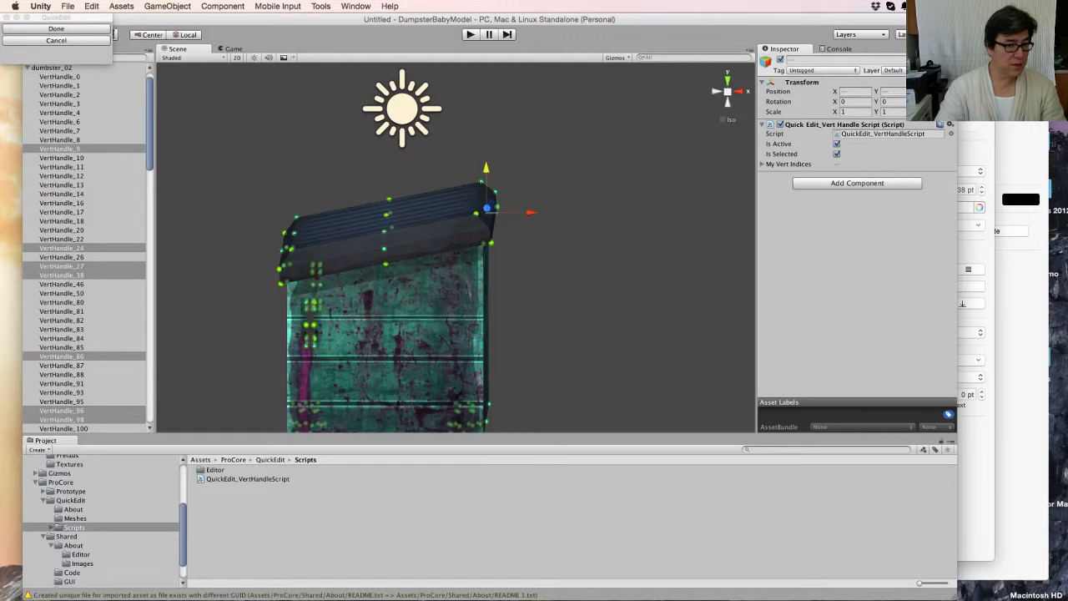
left_click_drag(485, 180, 84, 262, "alt")
left_click_drag(652, 401, 926, 317, "alt")
left_click_drag(334, 317, 771, 326, "alt")
left_click_drag(404, 320, 359, 255, "alt")
left_click(392, 325)
left_click_drag(455, 165, 571, 288)
left_click_drag(614, 399, 518, 415, "alt")
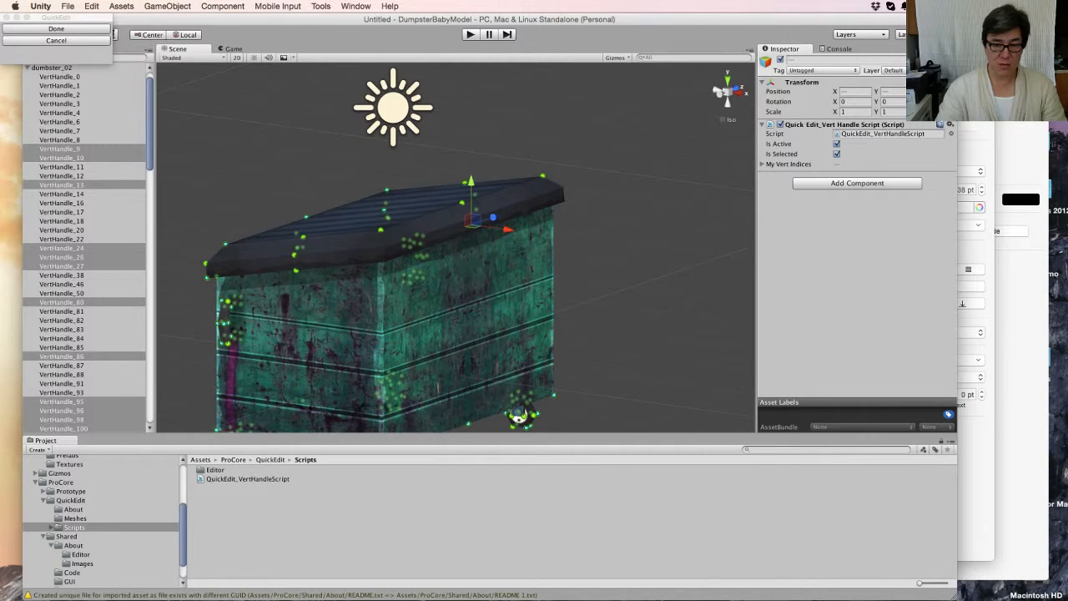
left_click_drag(471, 182, 472, 218)
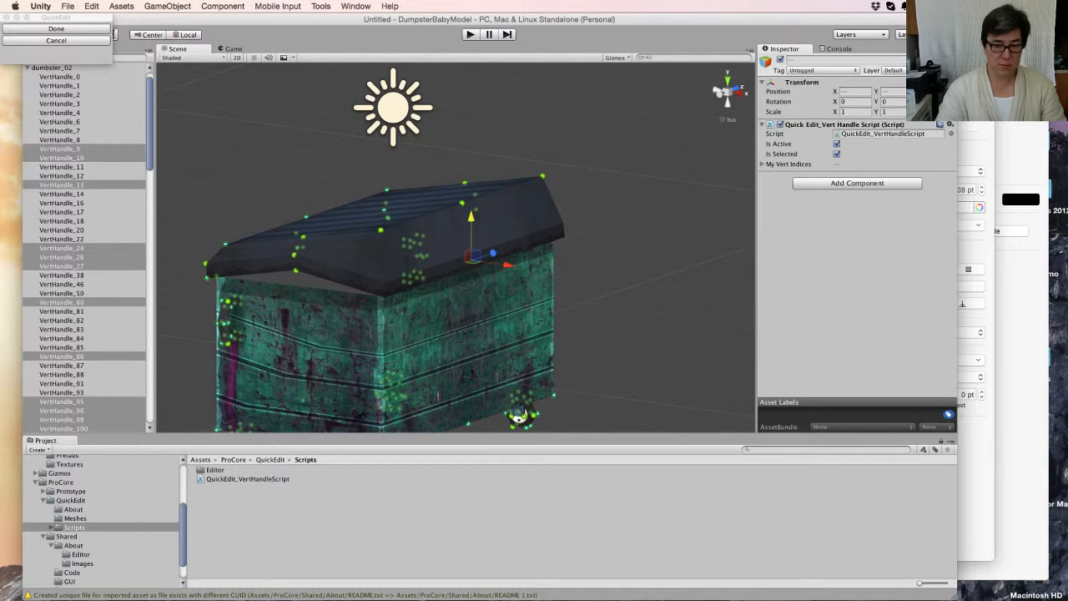
Step: Try lowering the vertex at the far corner of the lid's high edge, and undo the move
left_click(718, 93)
left_click(557, 183)
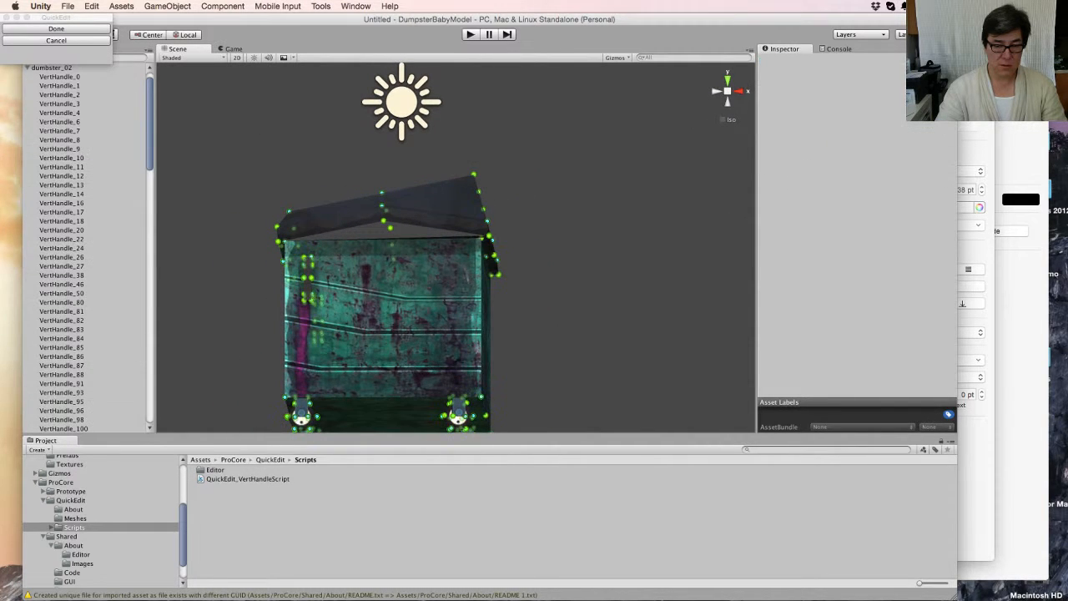
left_click_drag(558, 184, 567, 224, "alt")
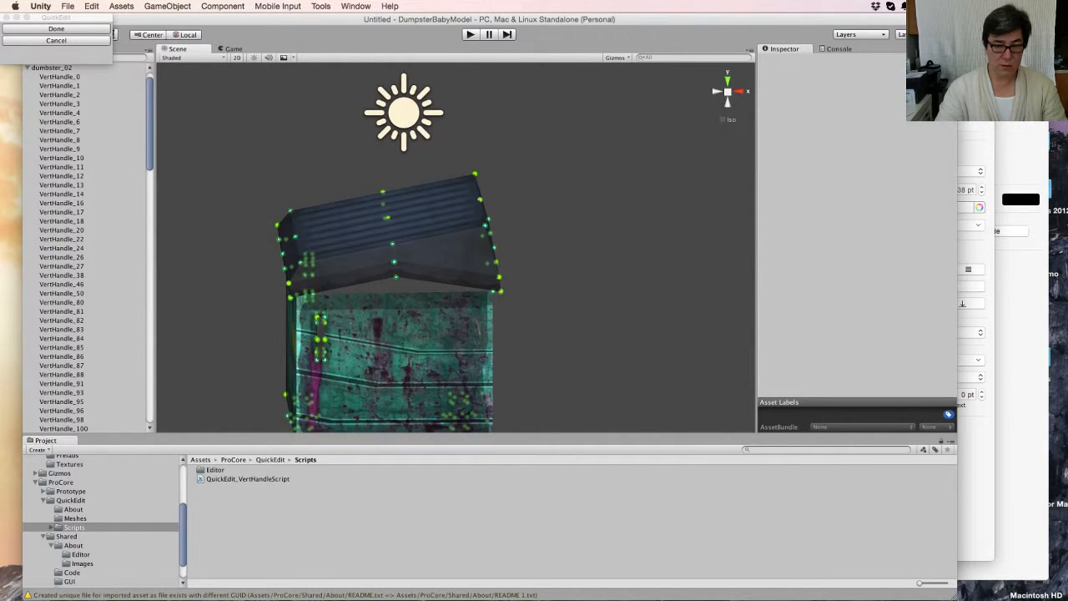
left_click_drag(566, 416, 487, 423, "alt")
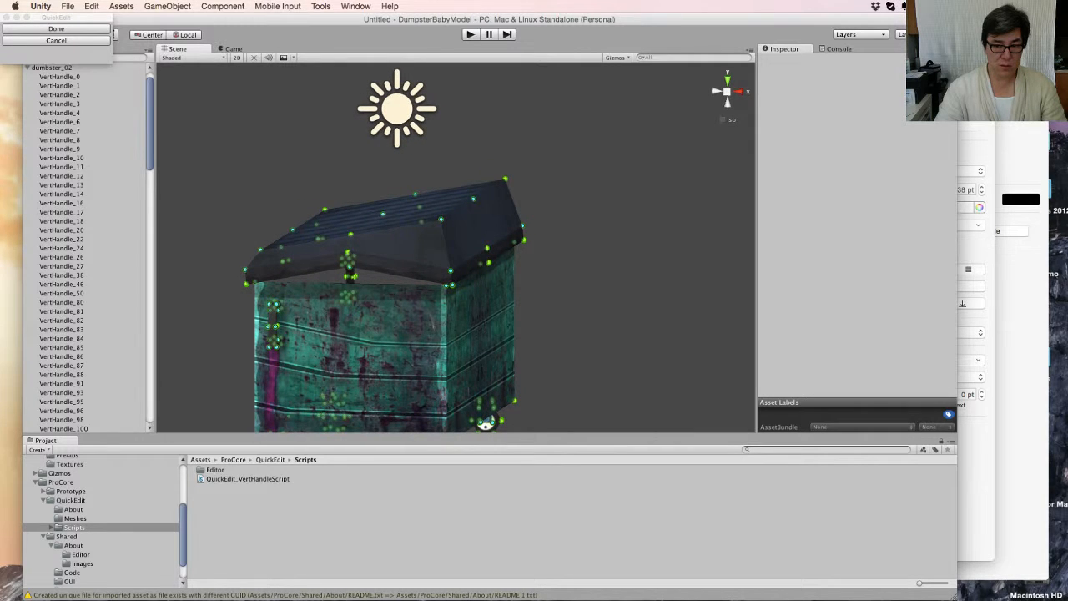
left_click(506, 179)
left_click(469, 194, "shift")
left_click_drag(461, 184, 441, 220, "shift")
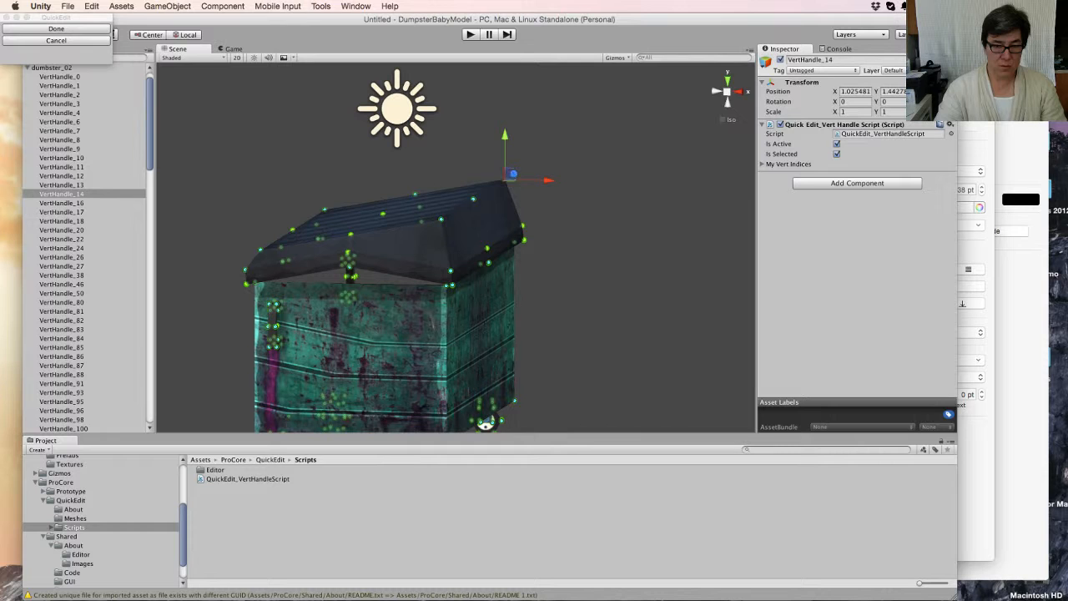
left_click_drag(505, 136, 505, 147)
key("super+z")
Step: Try to box-select the vertices at the lid's peak from a straight side view
left_click_drag(487, 423, 586, 370, "alt")
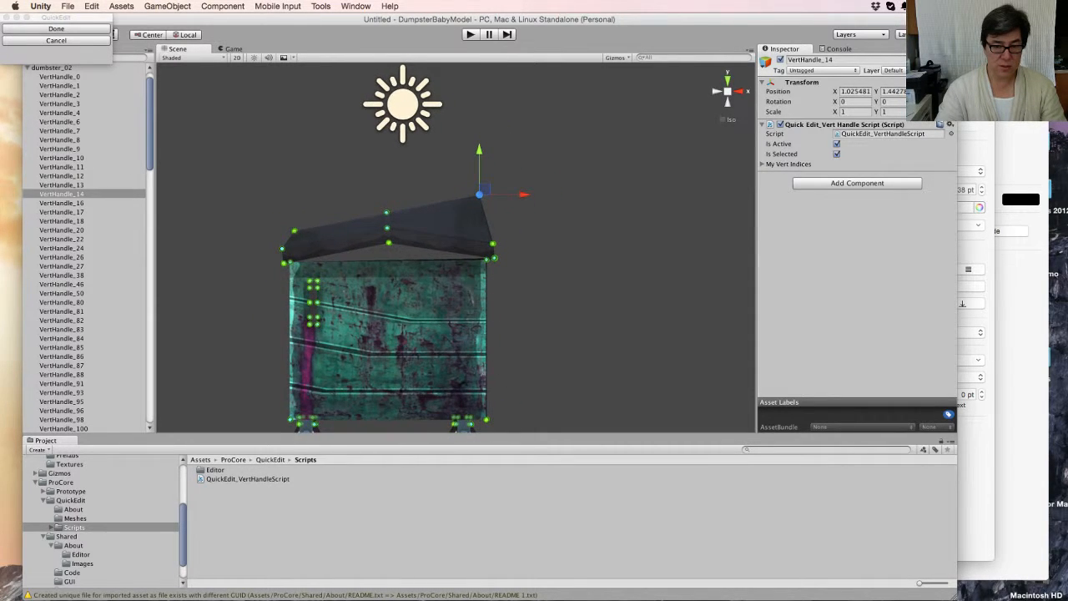
left_click_drag(455, 167, 519, 209)
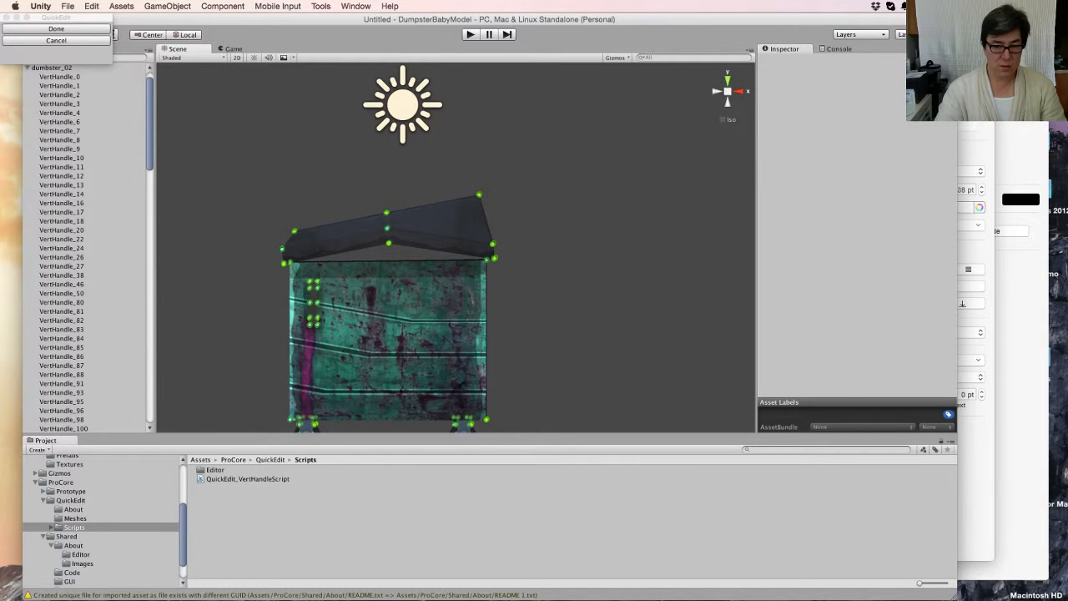
left_click_drag(453, 158, 525, 218)
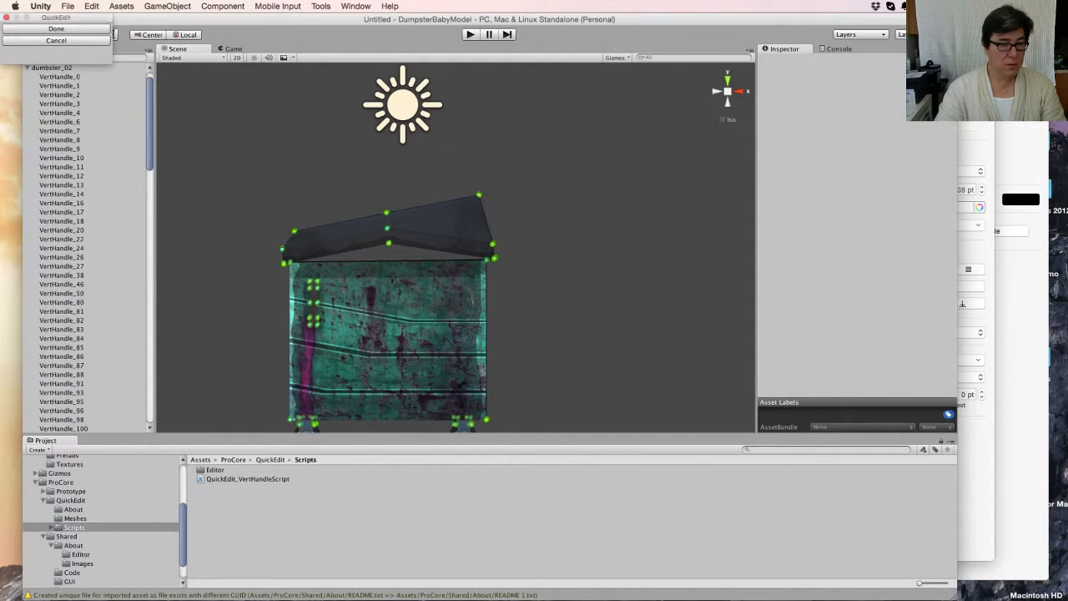
Step: Move the QuickEdit window clear of the toolbar and hierarchy, and set the transform handle position to Pivot
left_click_drag(74, 17, 352, 24)
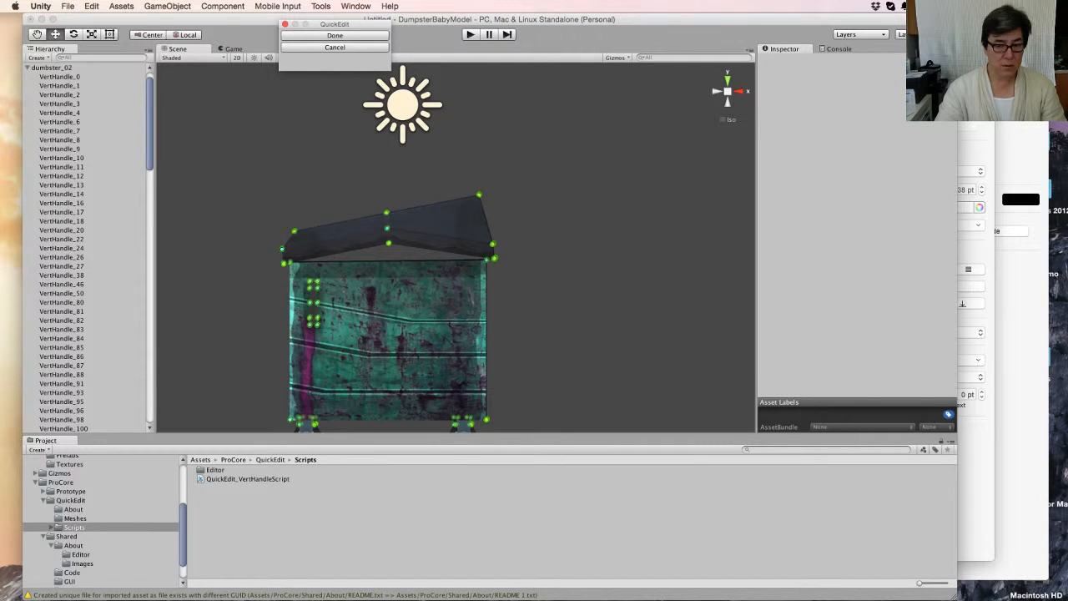
key("z")
scroll(455, 248, "down", 10)
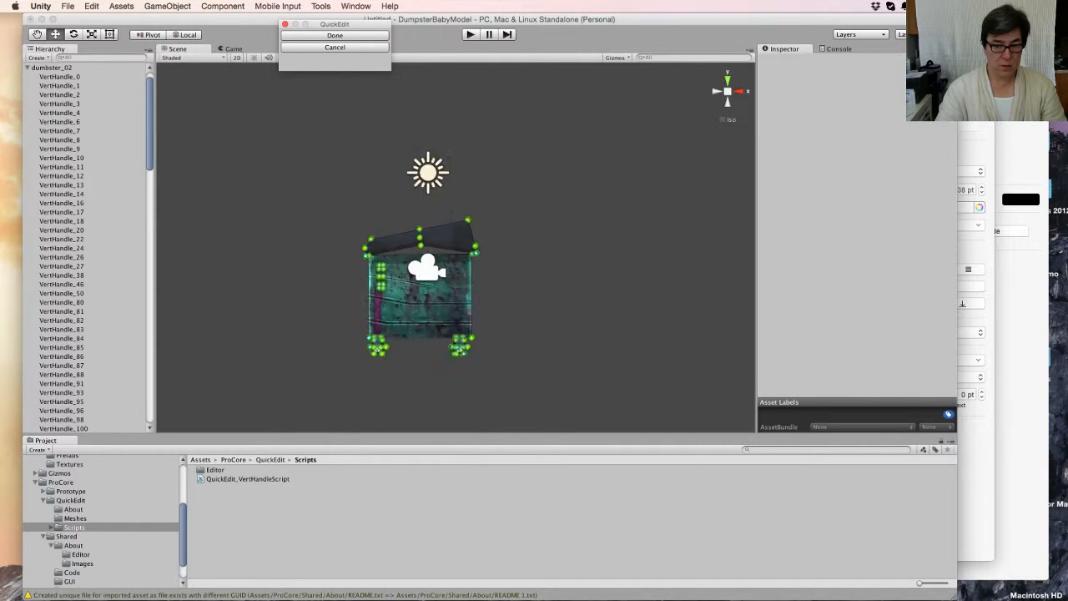
scroll(456, 248, "up", 10)
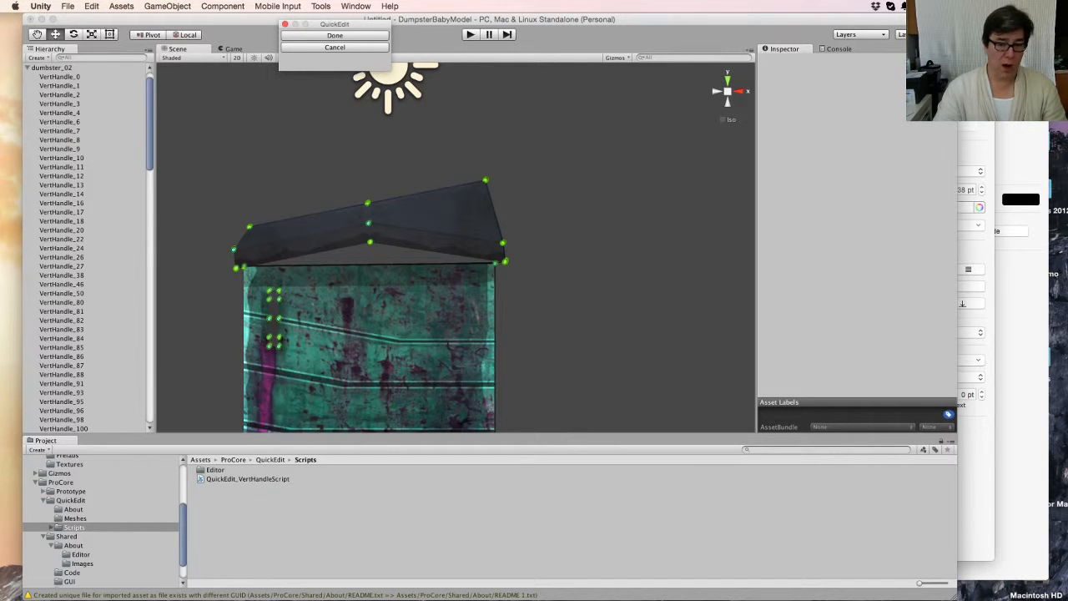
Step: Try selecting the near corner and middle vertices of the lid's high edge together with its far corner vertex
left_click_drag(448, 151, 486, 187)
left_click(486, 181)
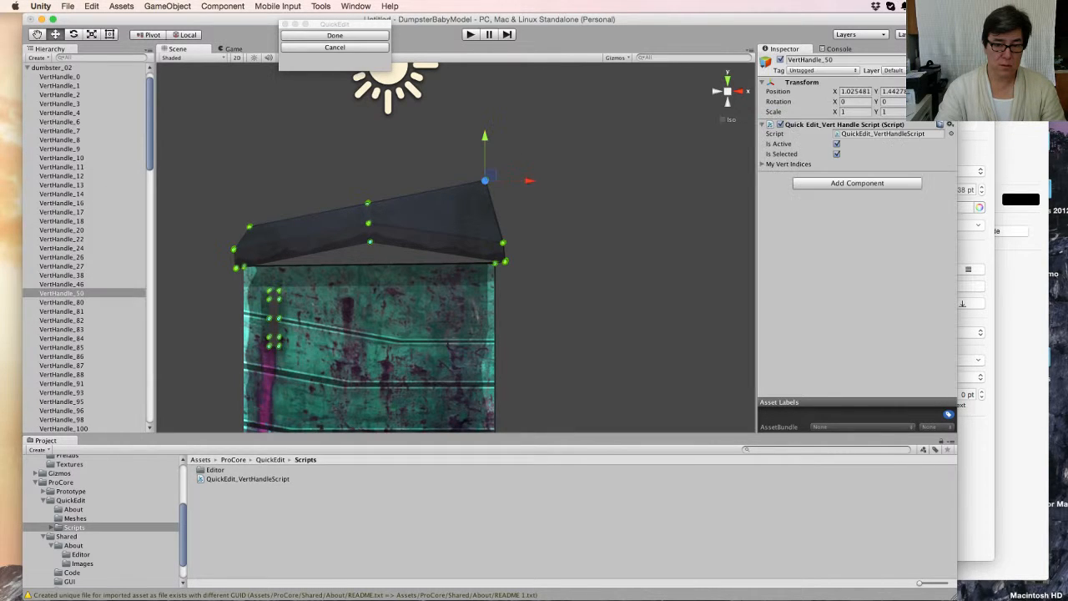
left_click_drag(487, 187, 404, 241, "alt")
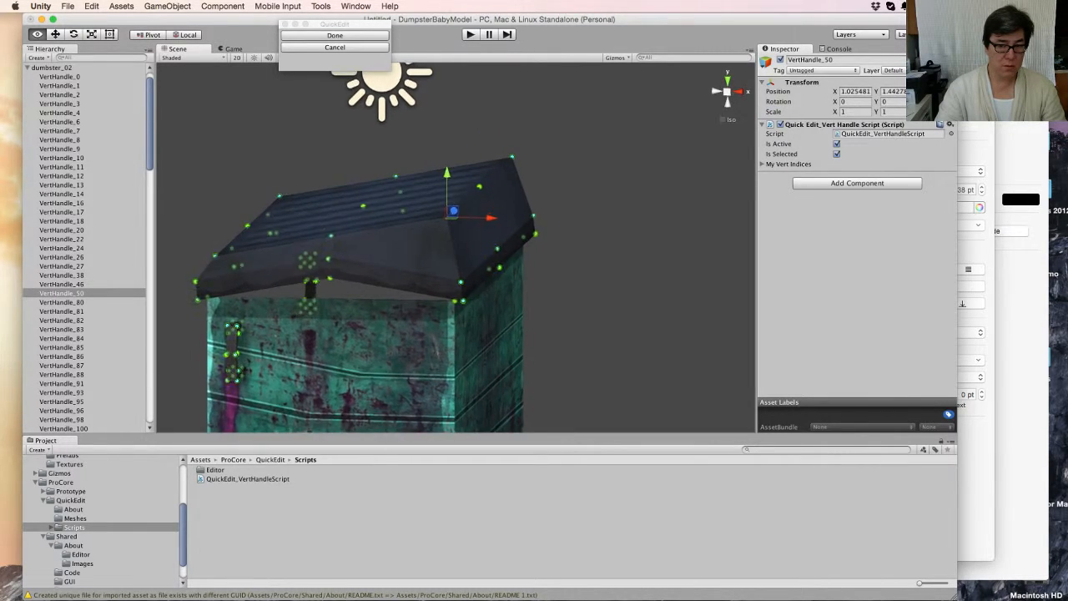
left_click(479, 186, "shift")
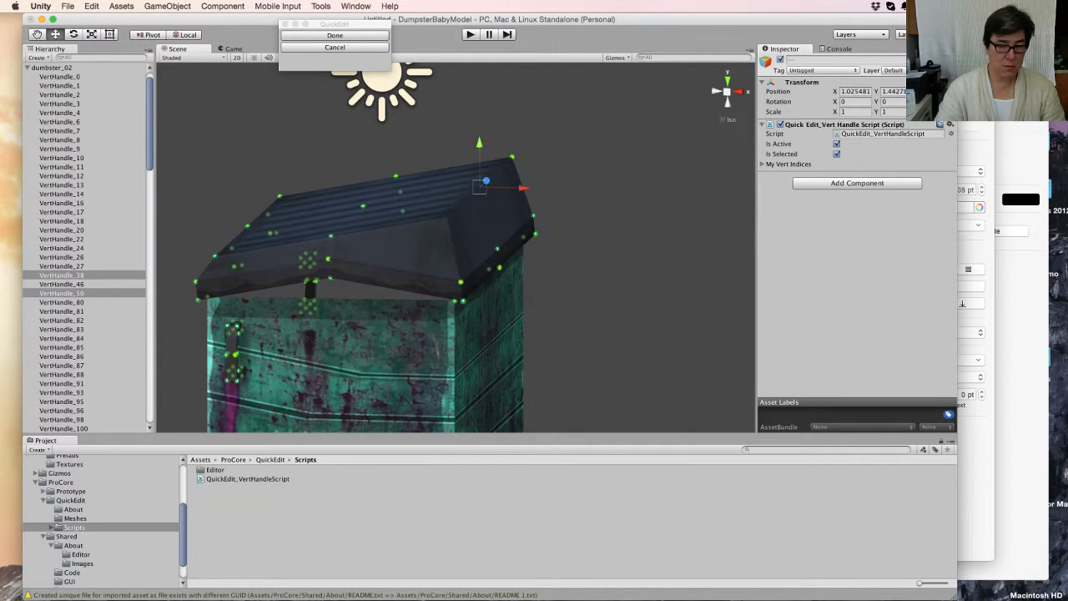
left_click(486, 192)
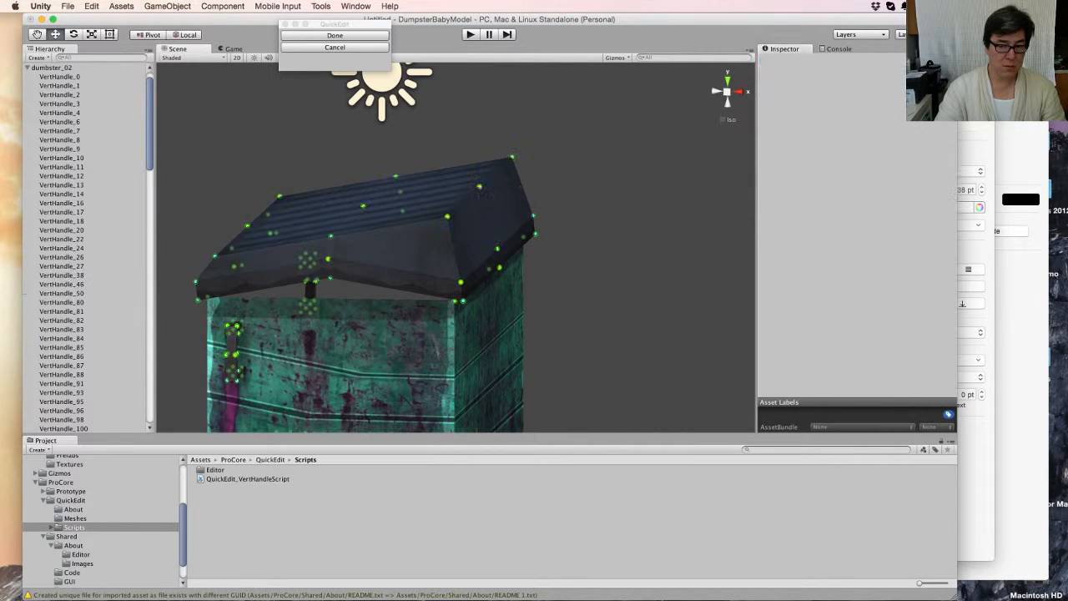
left_click_drag(531, 146, 505, 169)
Step: Abandon the current QuickEdit session, discarding the lid changes made to the dumpster mesh
left_click(335, 35)
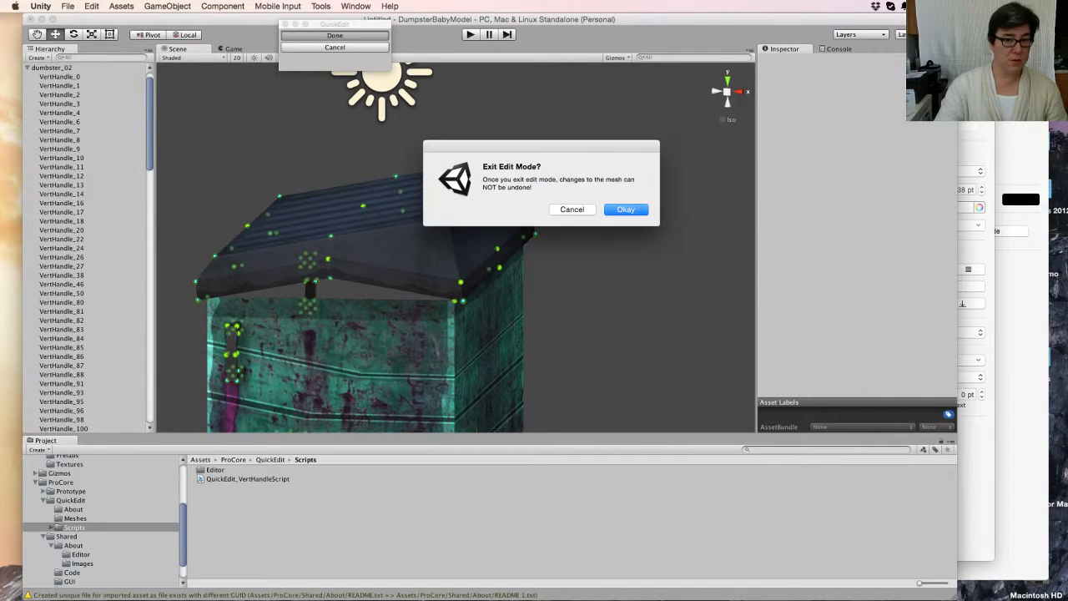
left_click(571, 210)
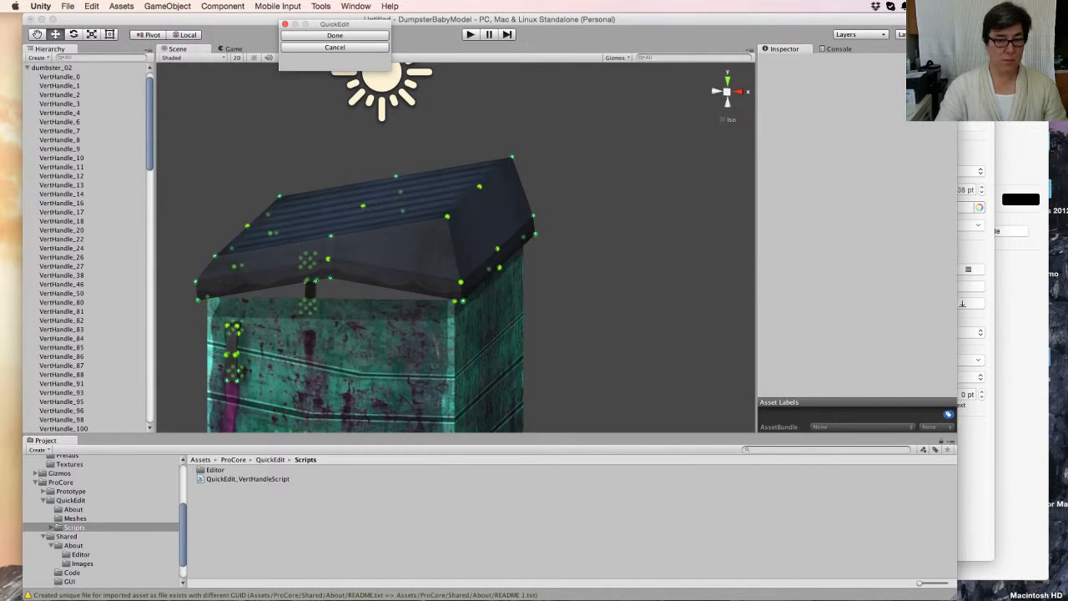
left_click(335, 47)
key("Return")
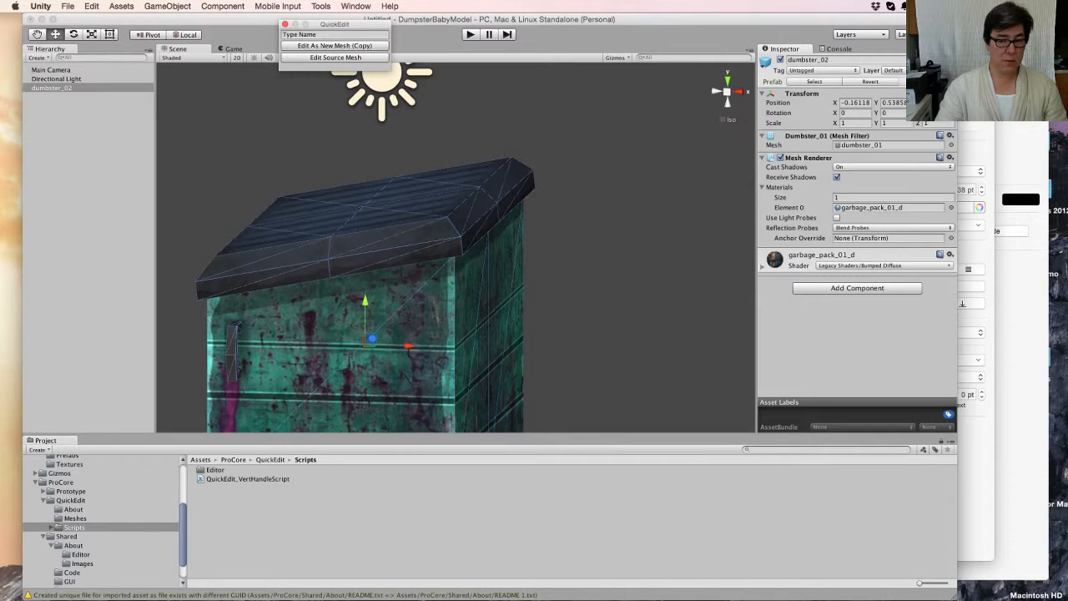
Step: Start editing dumbster_02 in QuickEdit as a new mesh copy, accepting the overwrite of the existing mesh
mouse_move(400, 267)
left_mouse_down("alt")
mouse_move(534, 209)
mouse_move(467, 229)
mouse_move(454, 279)
mouse_move(438, 275)
mouse_move(546, 254)
mouse_move(517, 221)
mouse_move(417, 267)
left_mouse_up("alt")
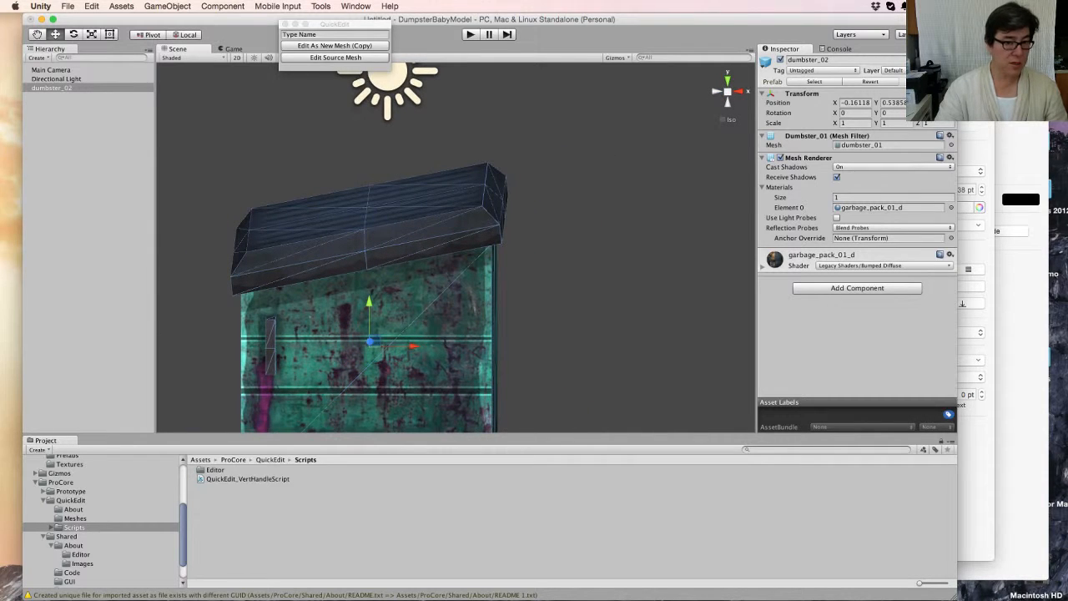
key("super+Tab")
key("super+Tab")
mouse_move(509, 242)
left_mouse_down("alt")
mouse_move(554, 310)
mouse_move(623, 322)
left_mouse_up("alt")
left_click_drag(501, 317, 630, 333, "alt")
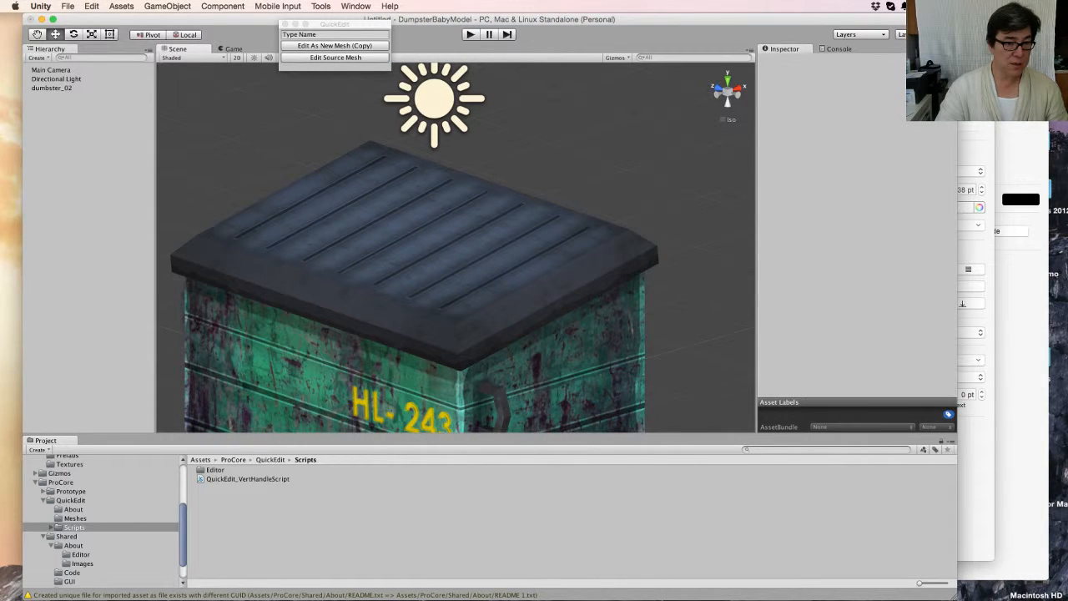
left_click(335, 25)
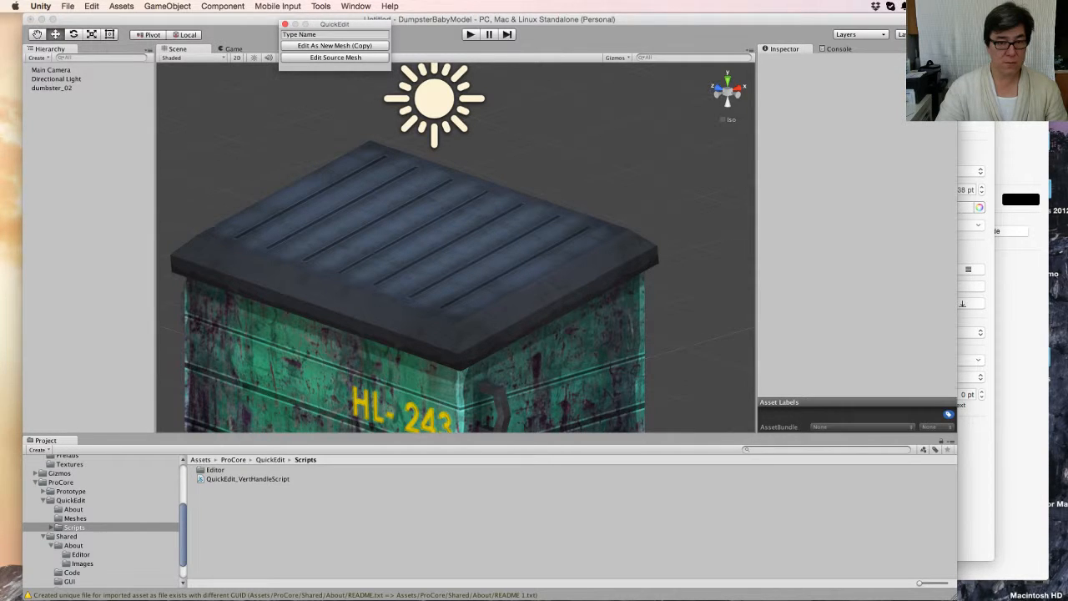
left_click(415, 280)
left_click(334, 45)
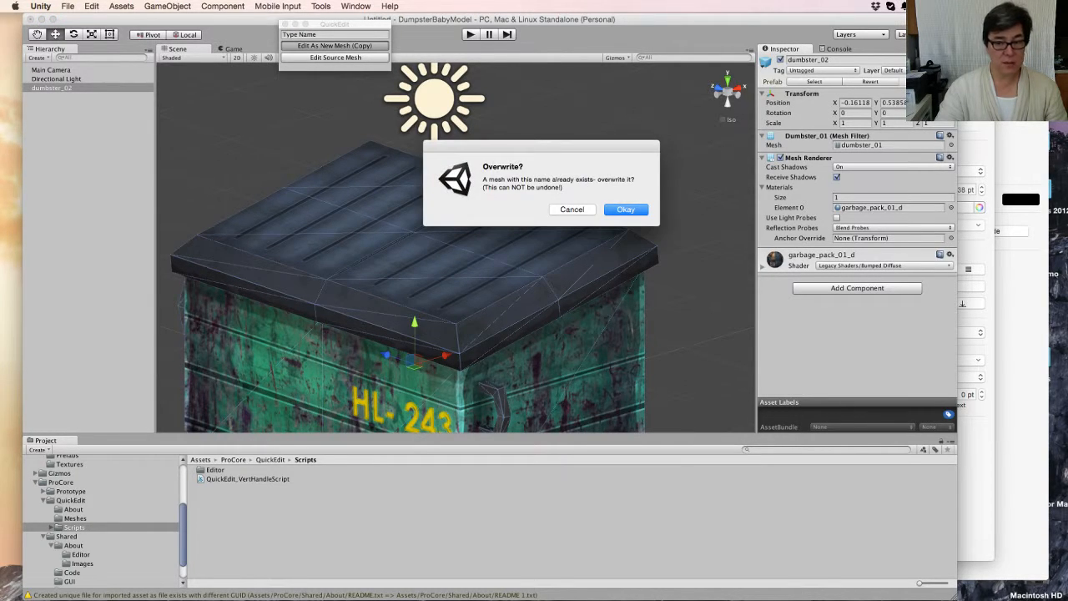
key("Return")
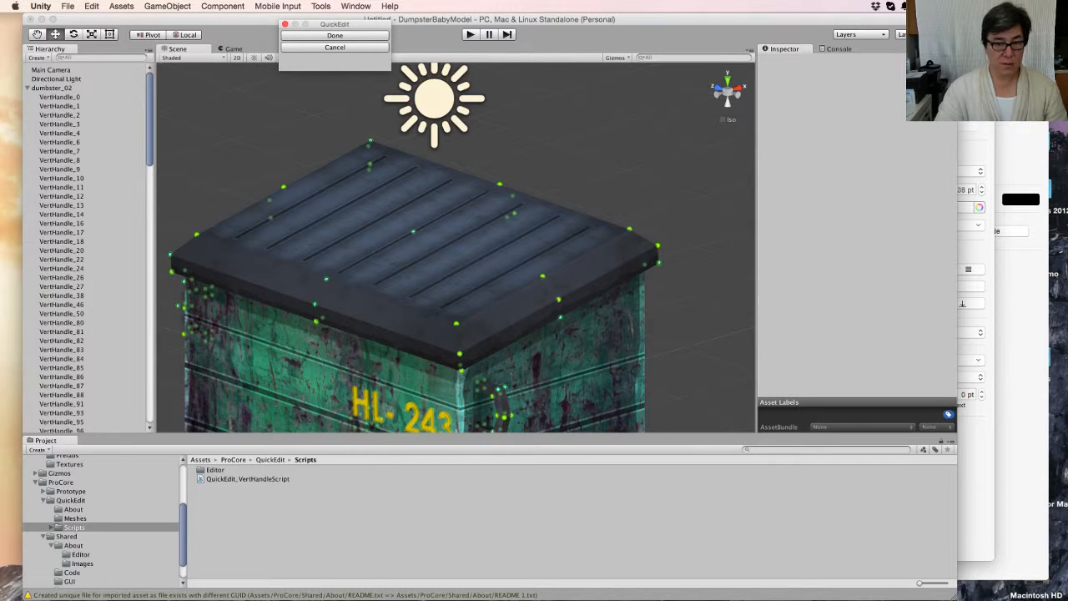
Step: Delete the vertex handle at the near corner of the lid's high edge
left_click_drag(501, 267, 317, 267, "alt")
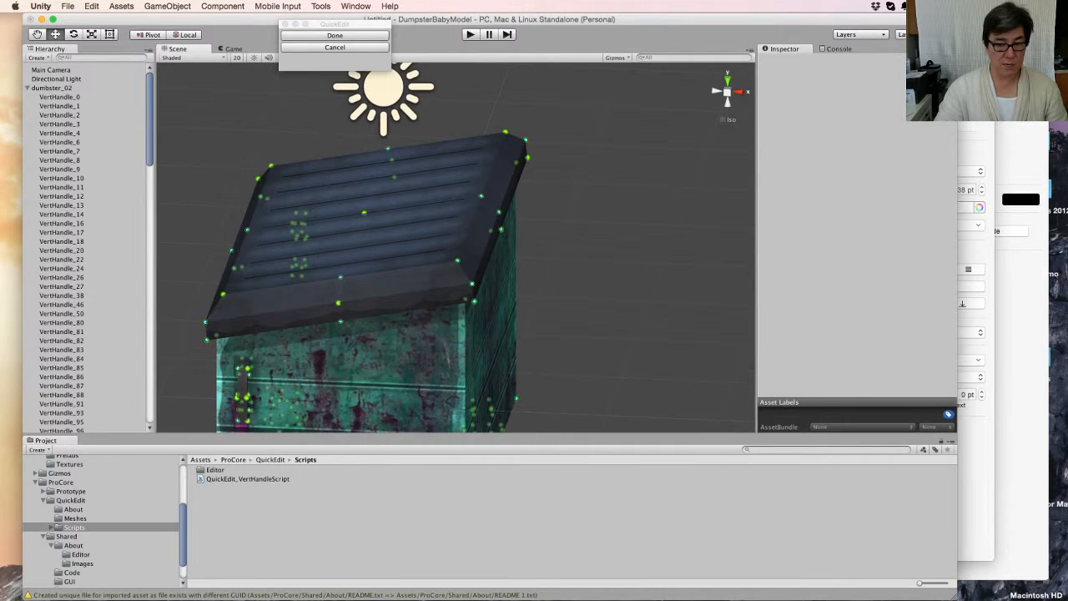
left_click(457, 260)
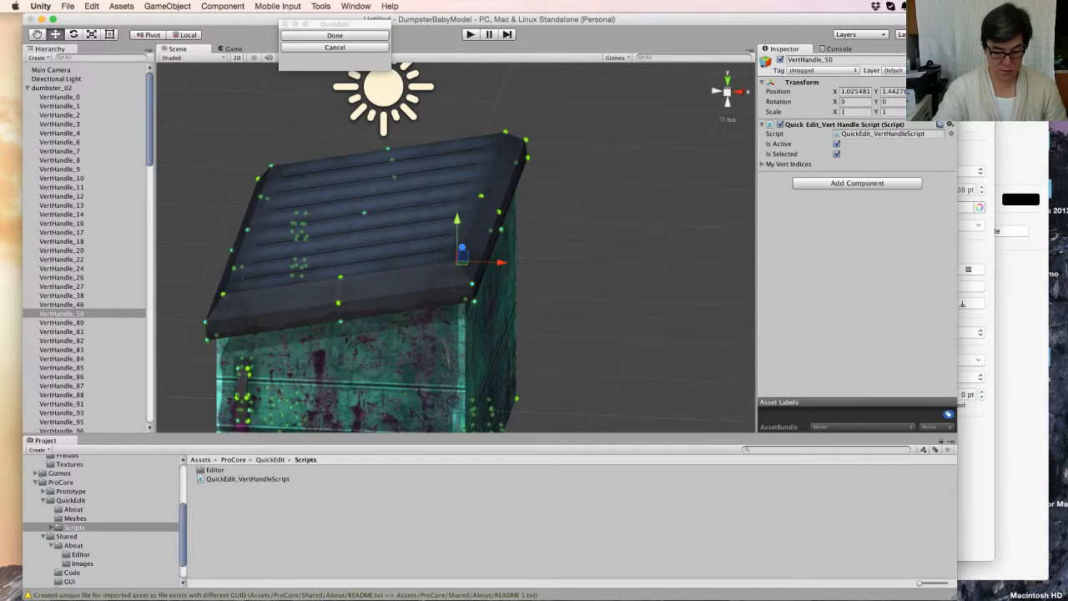
key("super+BackSpace")
left_click(457, 260)
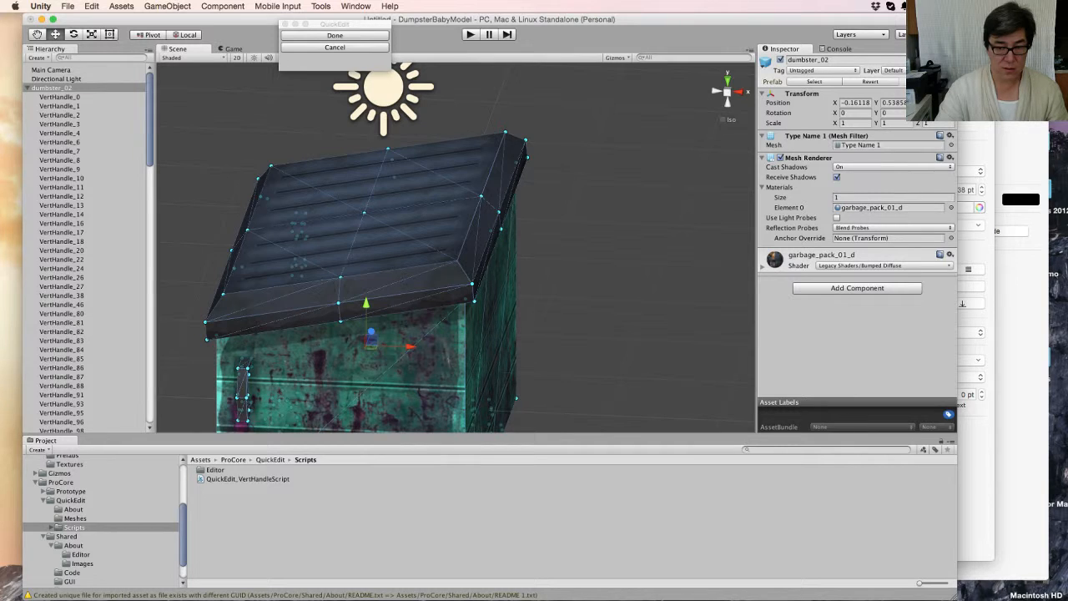
left_click(557, 275)
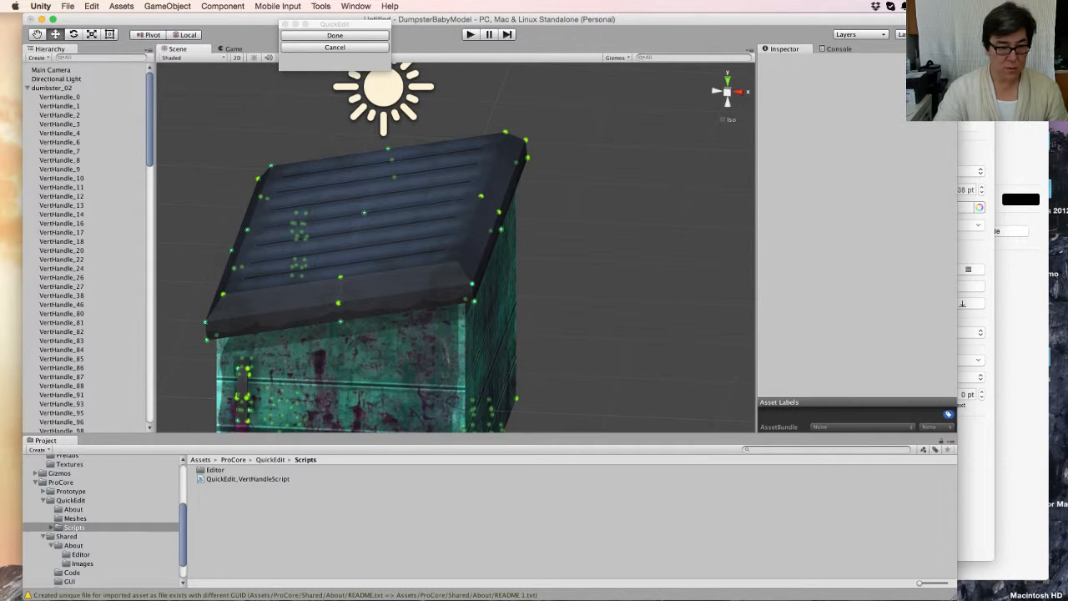
scroll(88, 251, "down", 20)
scroll(88, 250, "up", 20)
Step: Delete the lid's high far-corner and middle vertex handles plus one at its lower end, and finish the mesh edit
left_click(505, 132)
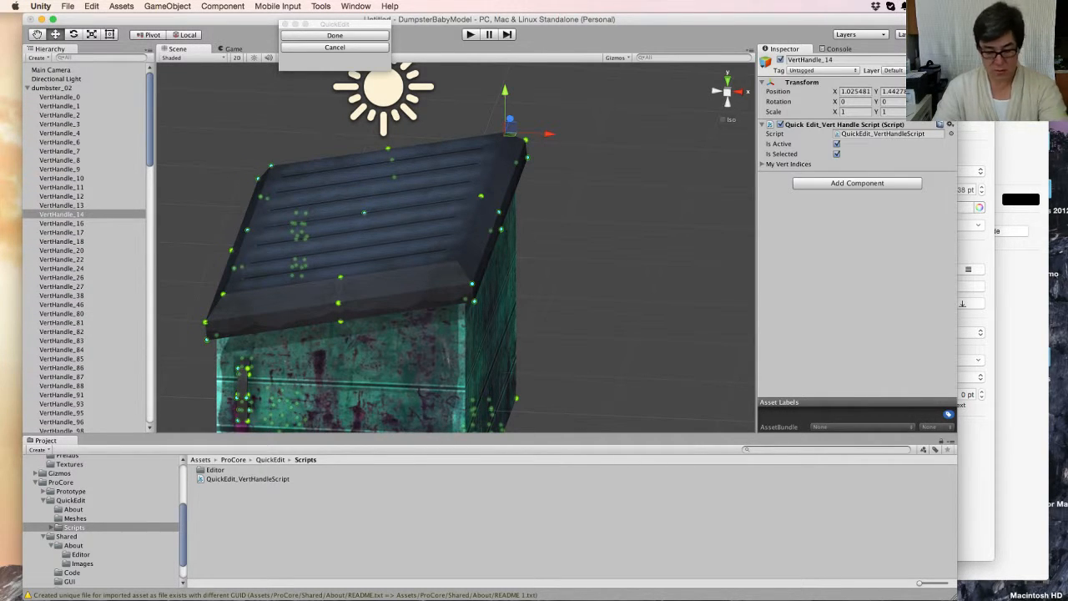
key("super+BackSpace")
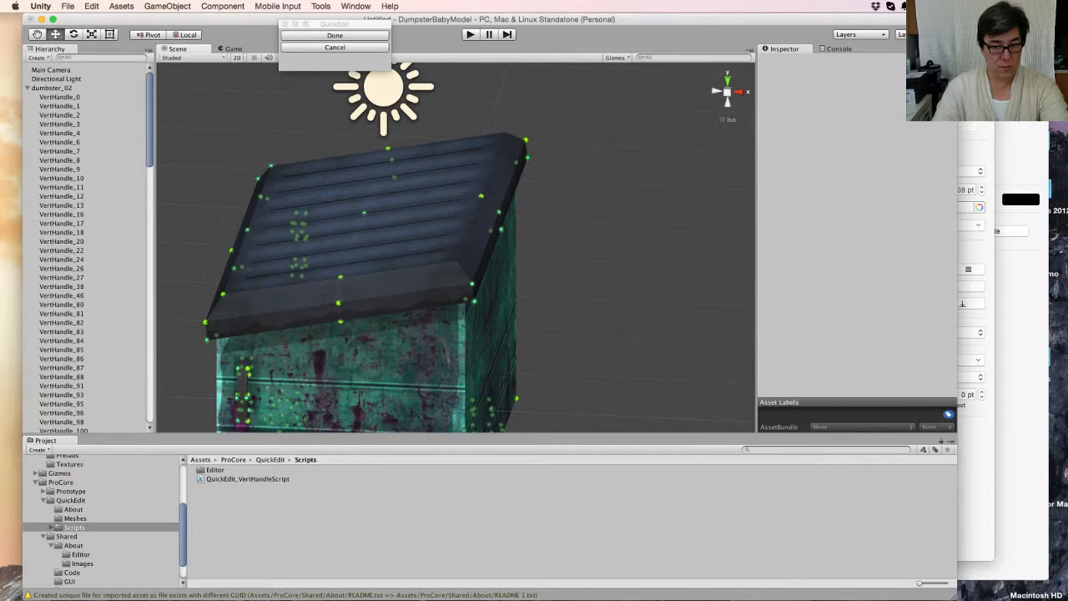
left_click(481, 196)
key("super+BackSpace")
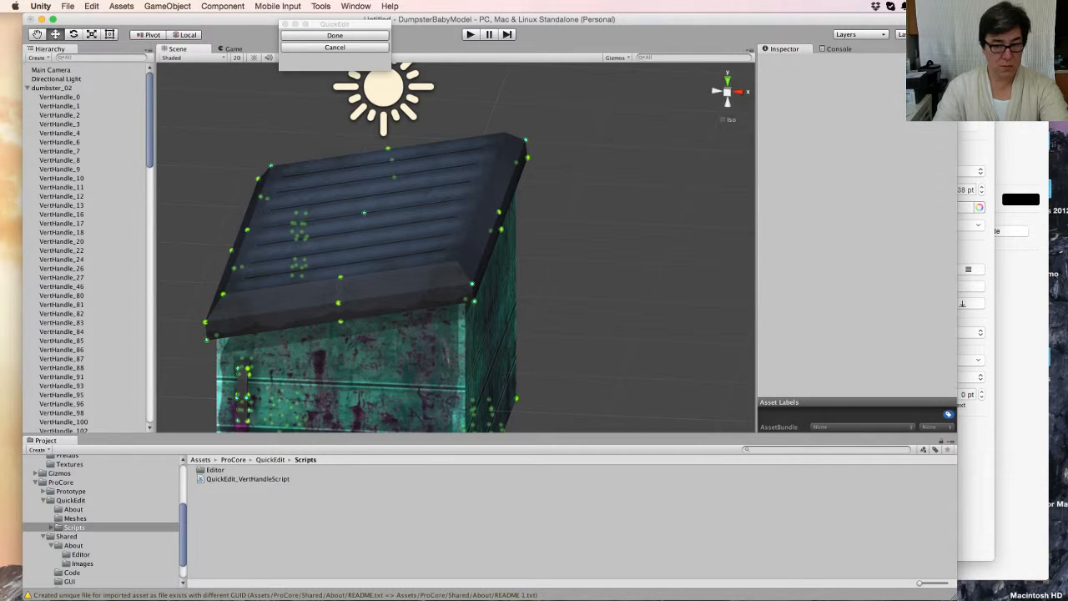
left_click(261, 197)
key("super+BackSpace")
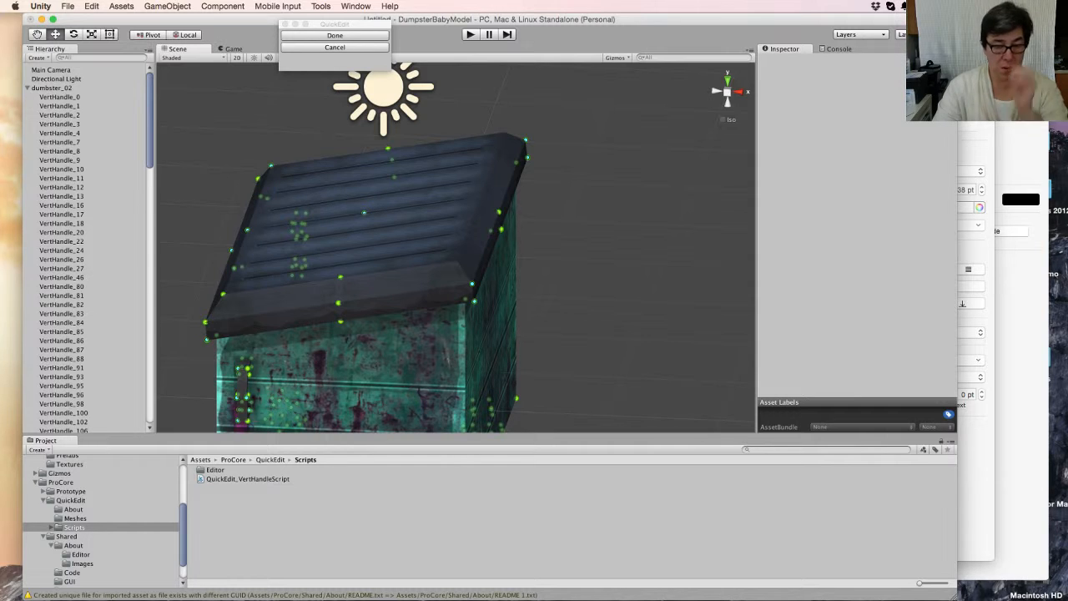
left_click(335, 35)
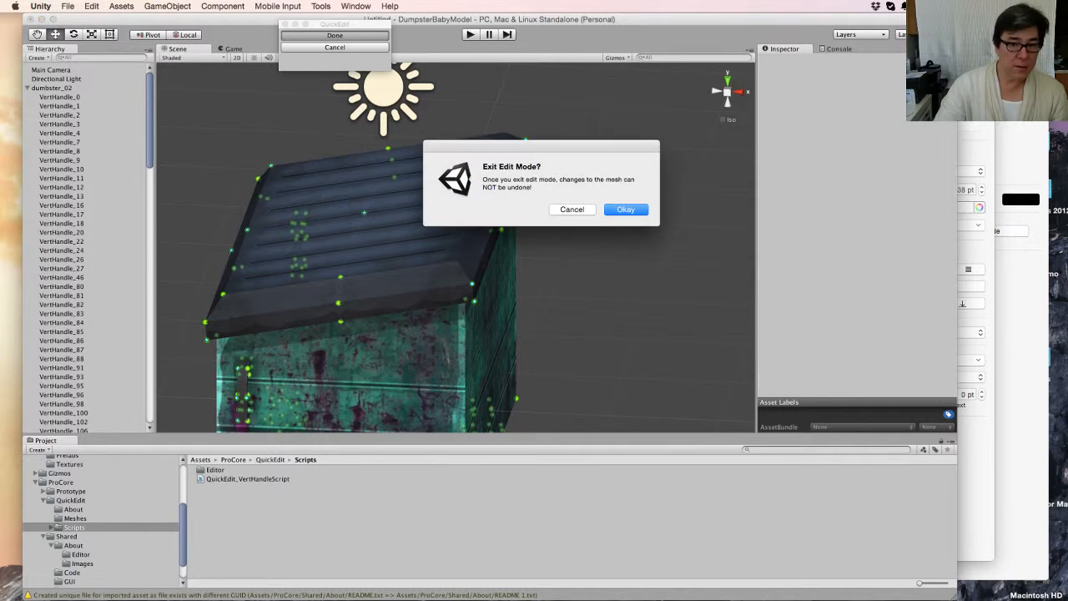
key("Return")
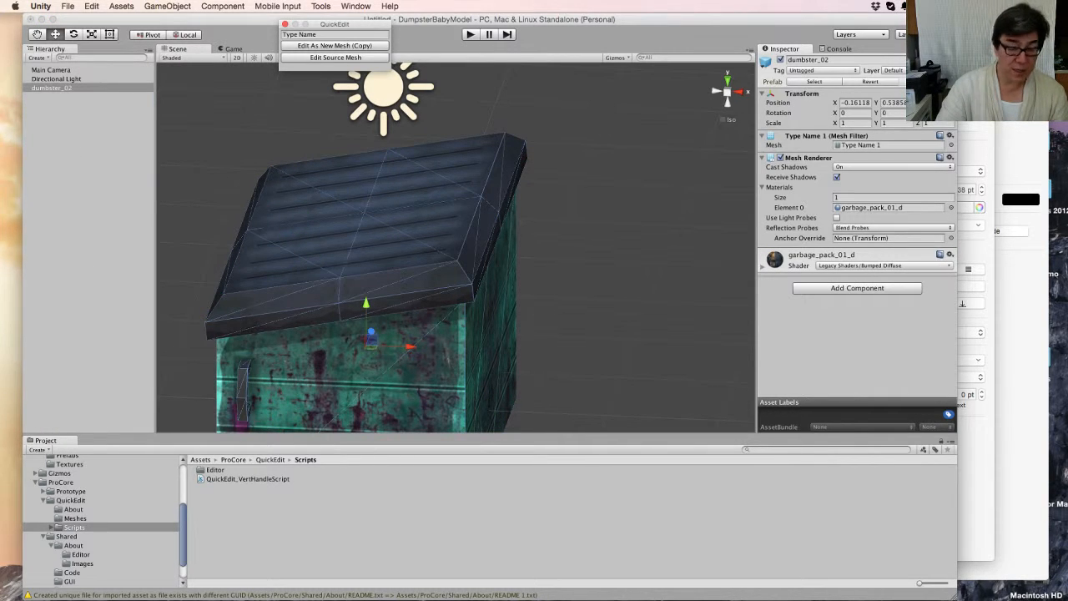
Step: Switch to Cheetah3D with an untitled scene and check its file commands
mouse_move(79, 576)
left_click(88, 567)
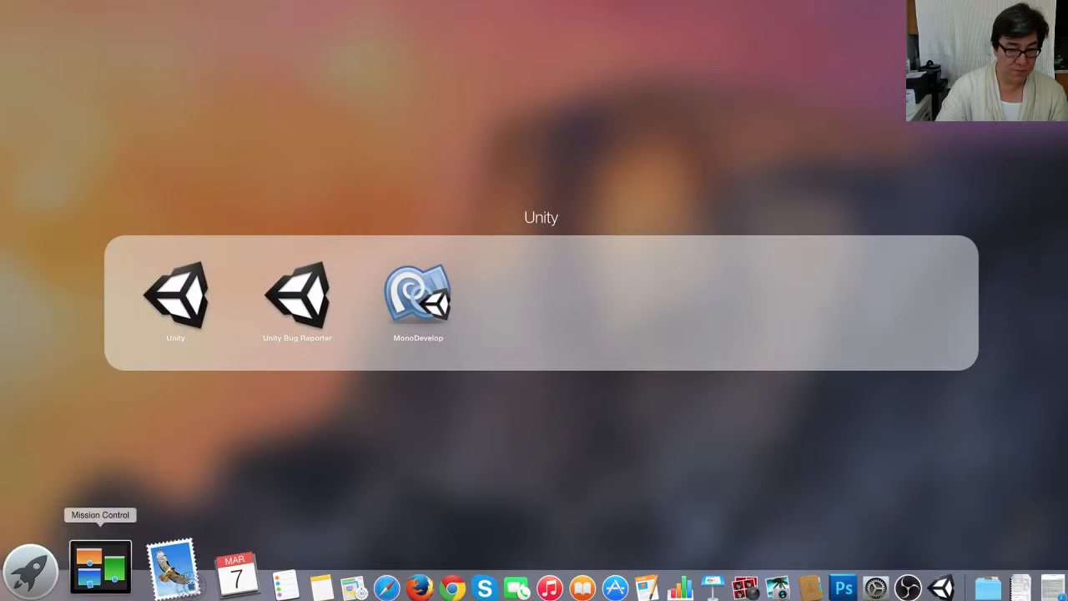
key("Escape")
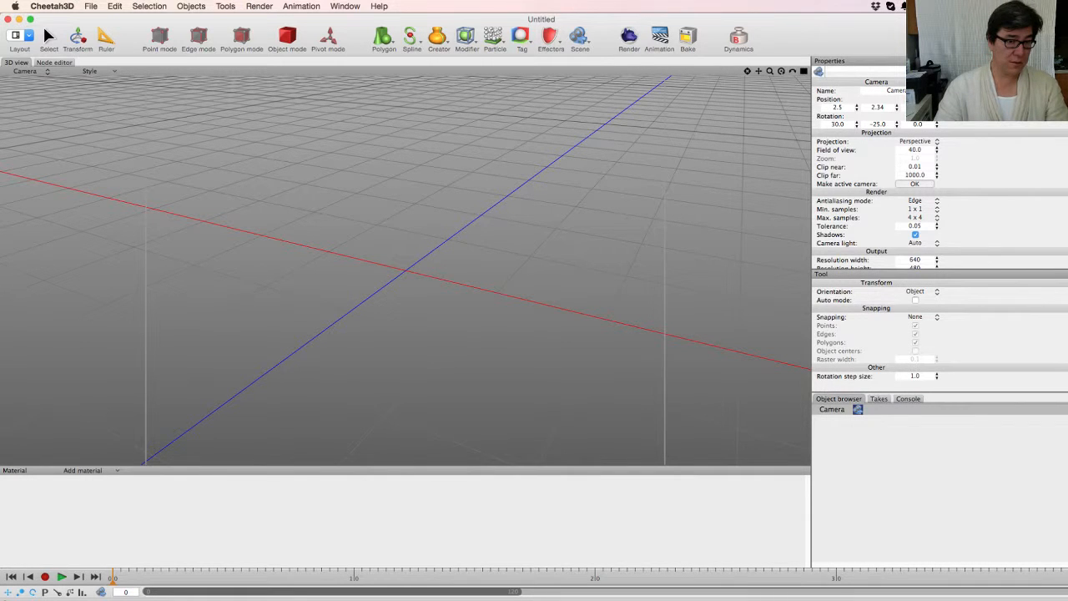
left_click(91, 6)
key("Escape")
mouse_move(88, 597)
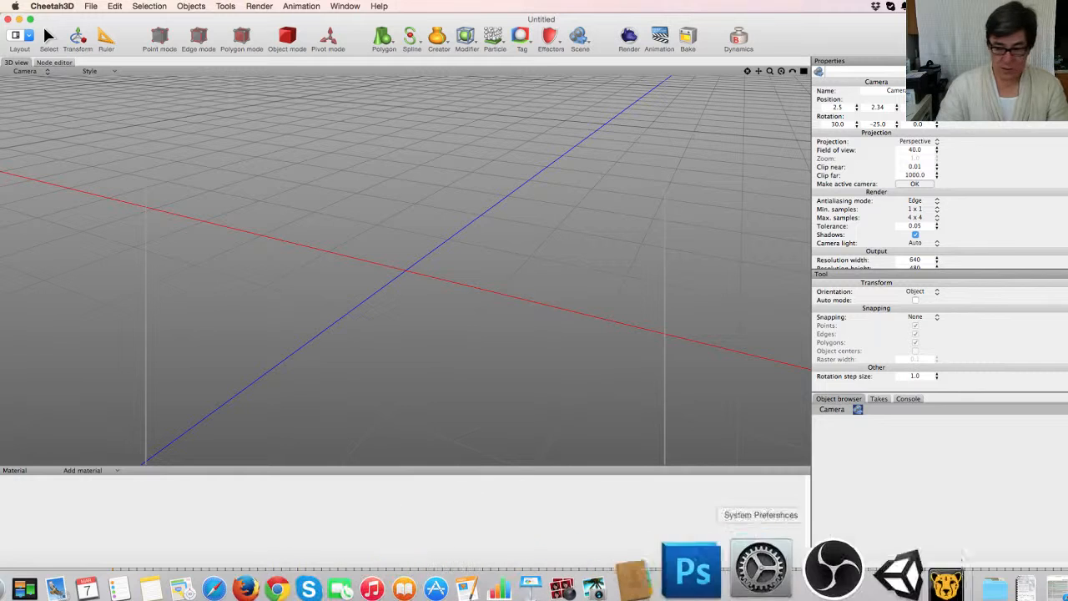
Step: Switch to Unity and add the garbage_03 prefab from garbage_pack_01's Prefabs folder to the scene hierarchy
left_click(855, 572)
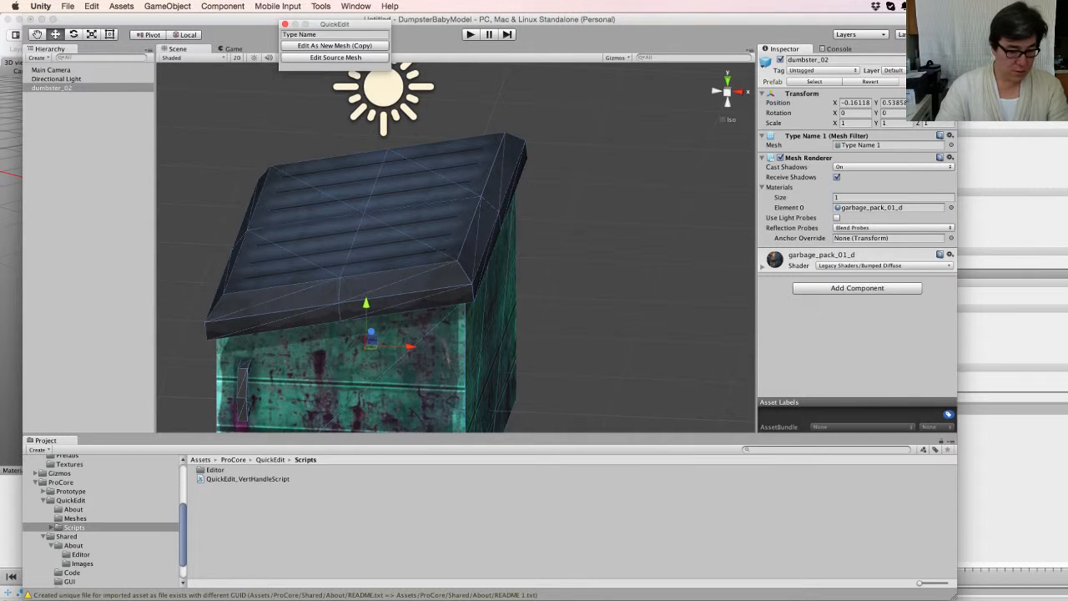
scroll(104, 521, "up", 5)
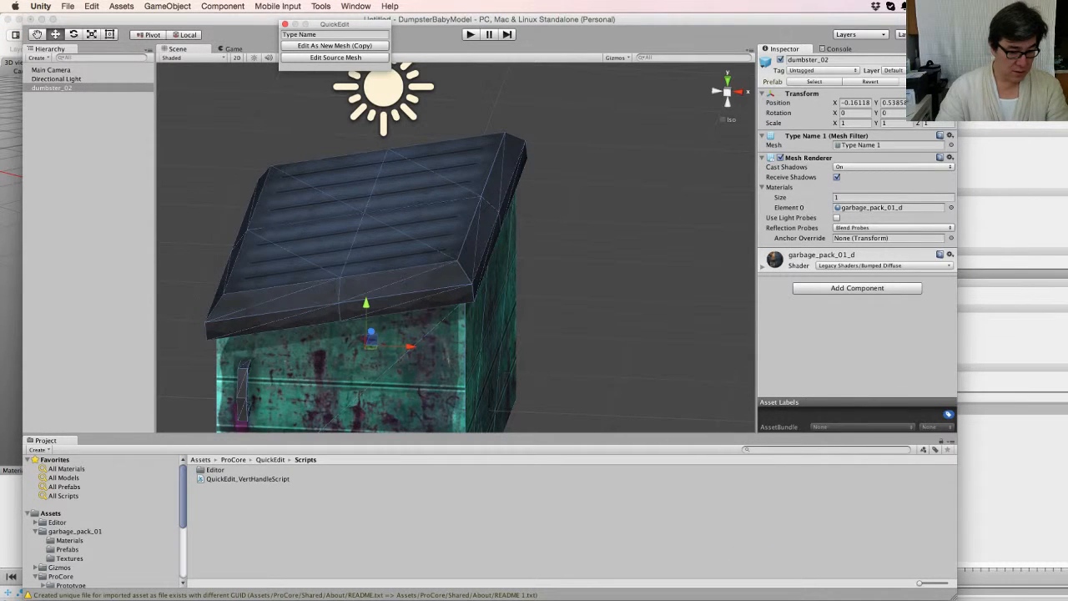
left_click(75, 532)
left_click(218, 488)
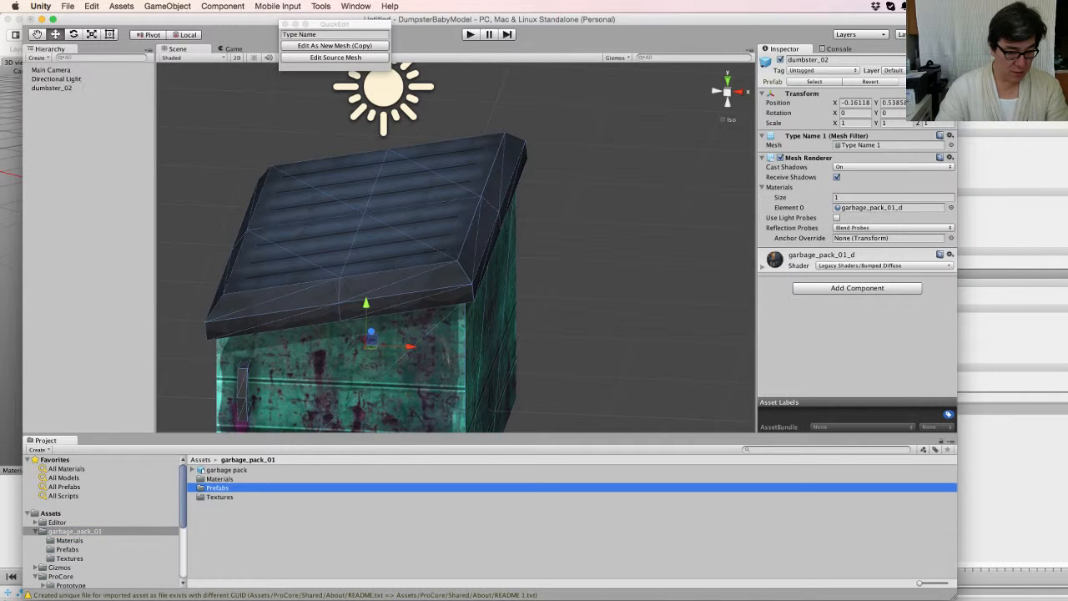
double_click(217, 488)
left_click(220, 488)
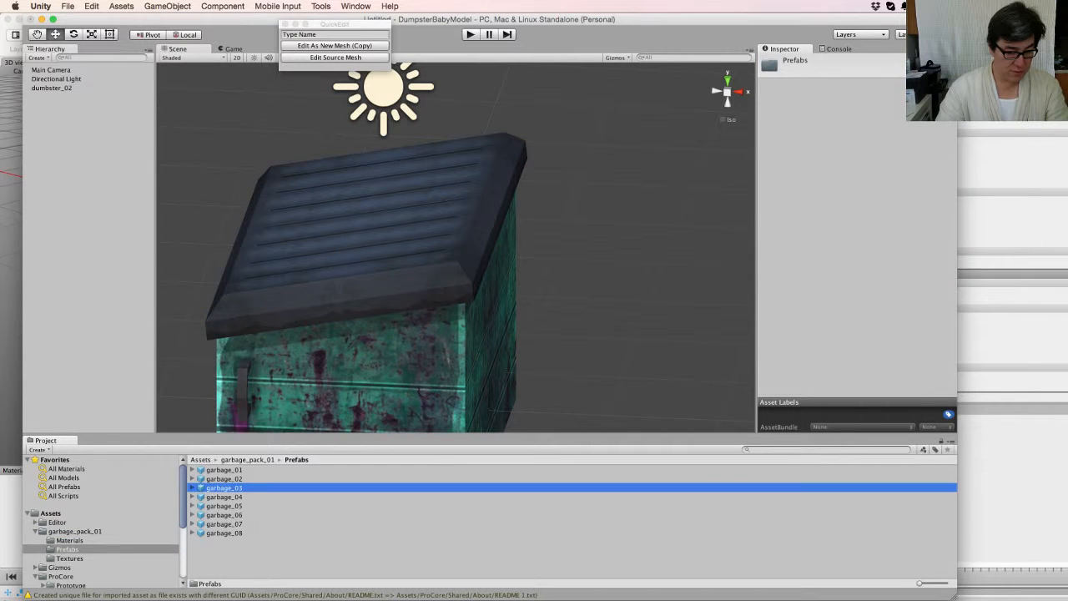
left_click(192, 488)
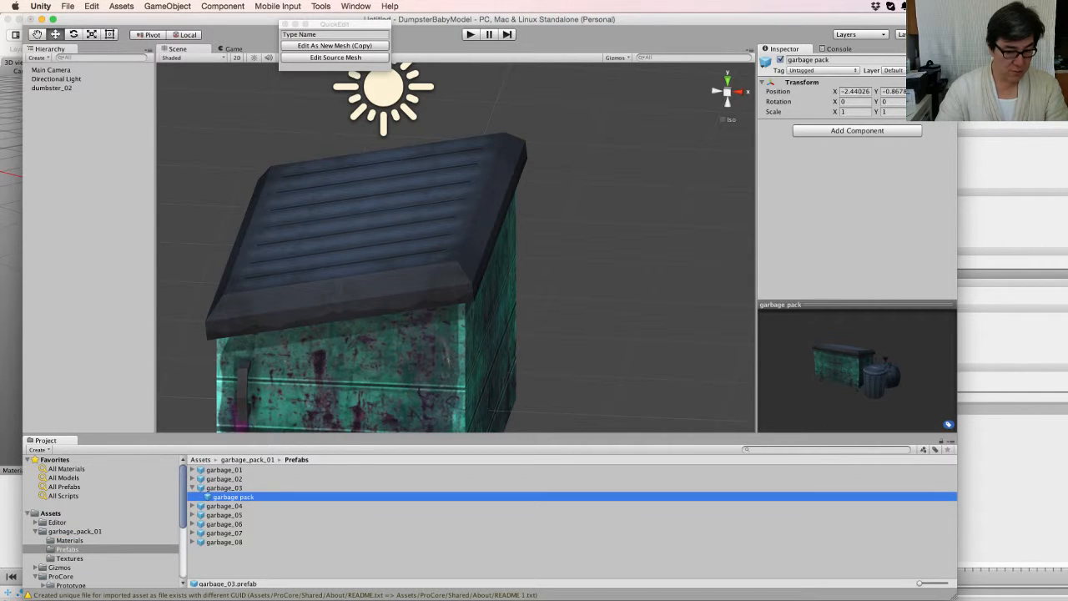
left_click_drag(224, 488, 84, 109)
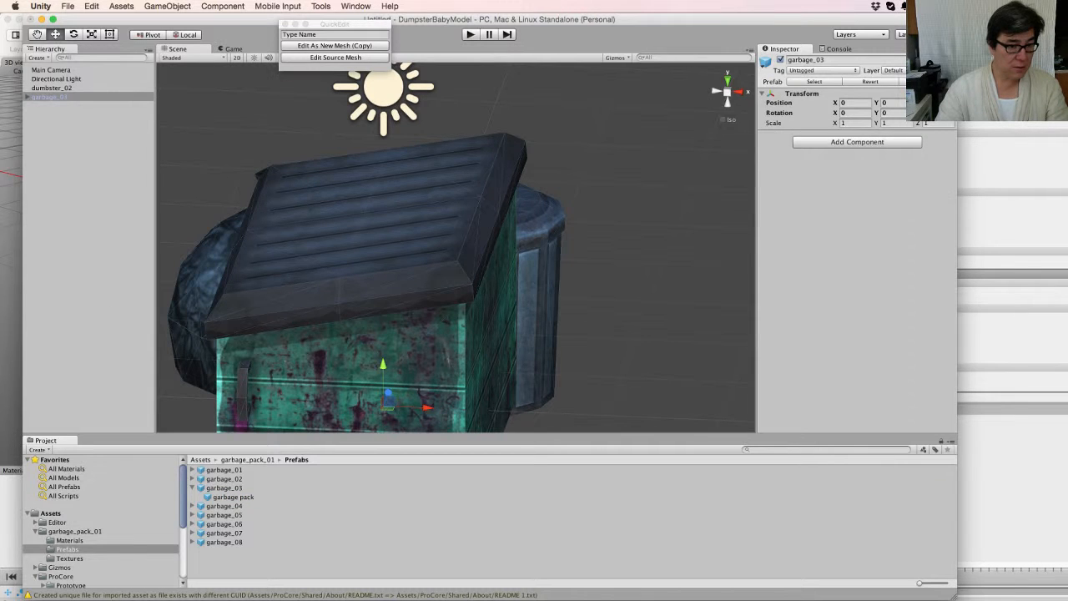
Step: Move dumbster_01 out of garbage_03's garbage pack group to the root of the scene hierarchy
left_click(27, 97)
left_click(58, 106)
left_click(35, 106)
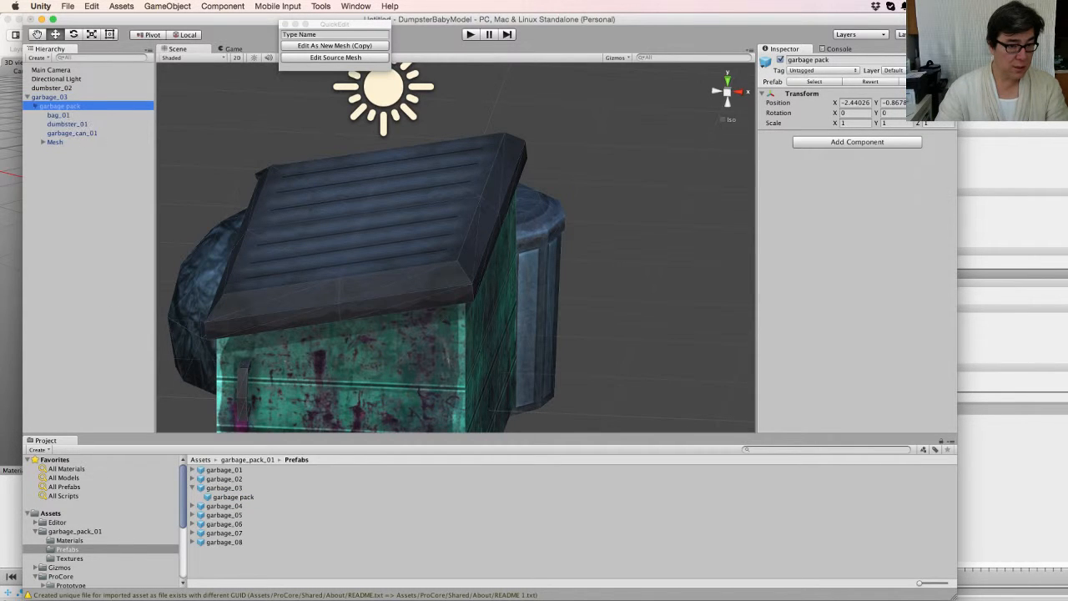
left_click(67, 124)
right_click(73, 125)
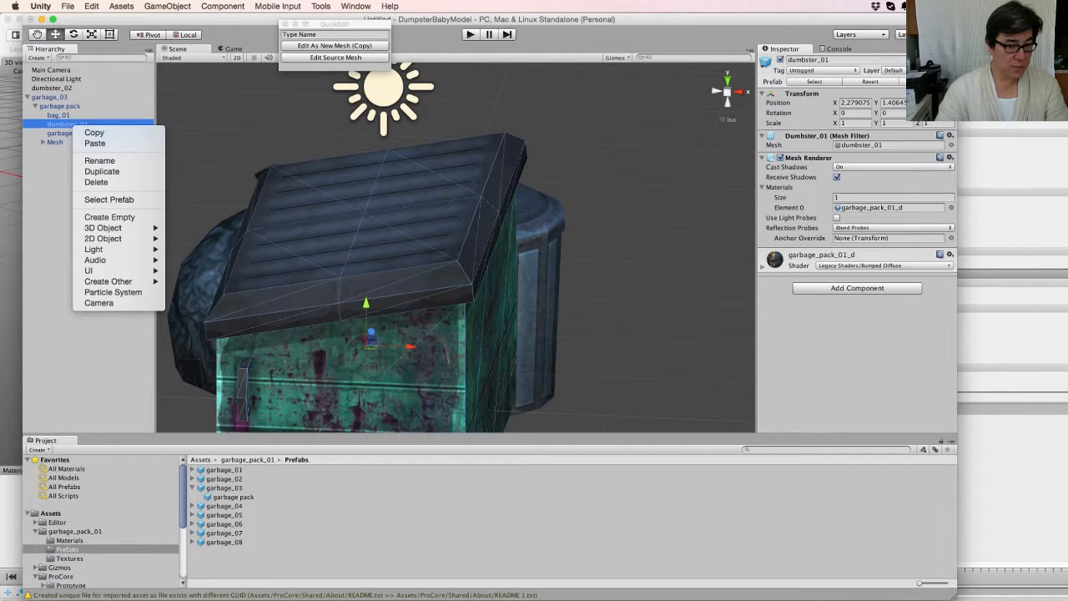
left_click(94, 133)
left_click_drag(70, 124, 72, 228)
key("Return")
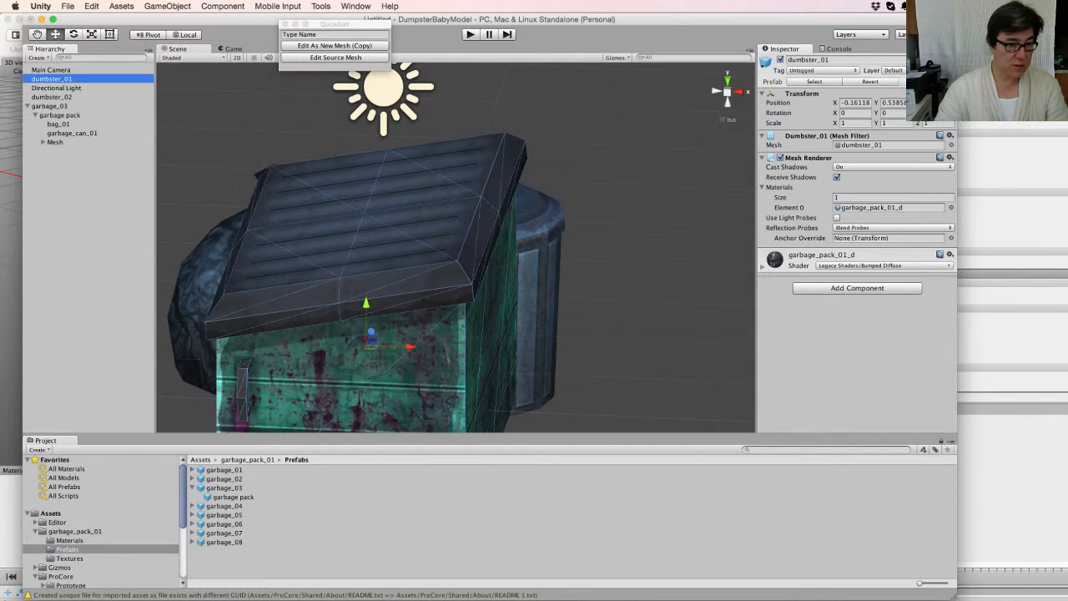
Step: Delete dumbster_02 from the scene and save dumbster_01 as a prefab in garbage_pack_01's Prefabs folder
right_click(92, 97)
left_click(114, 150)
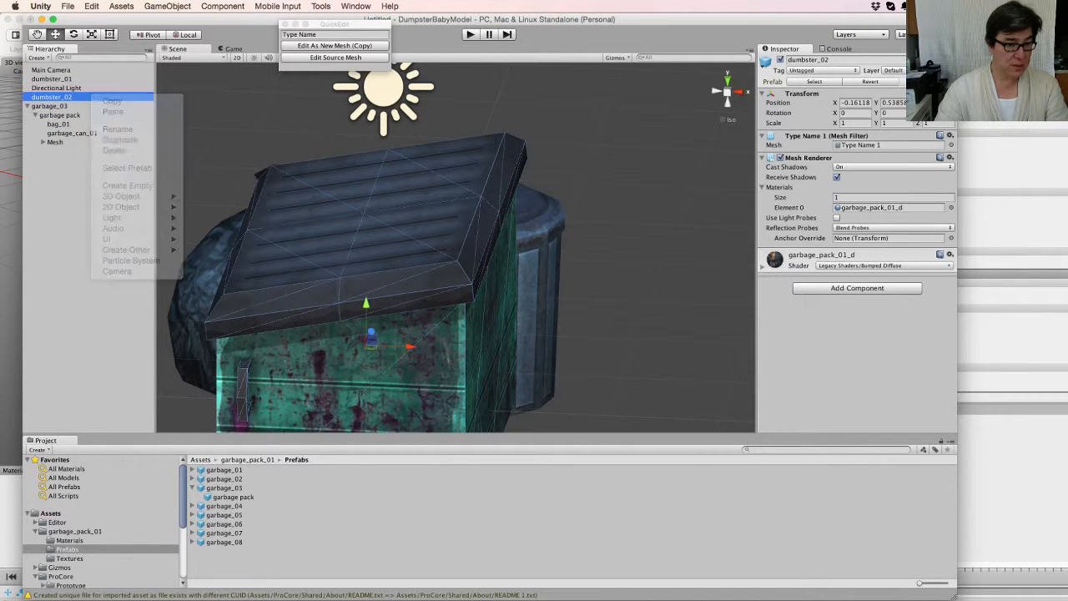
left_click_drag(54, 79, 374, 569)
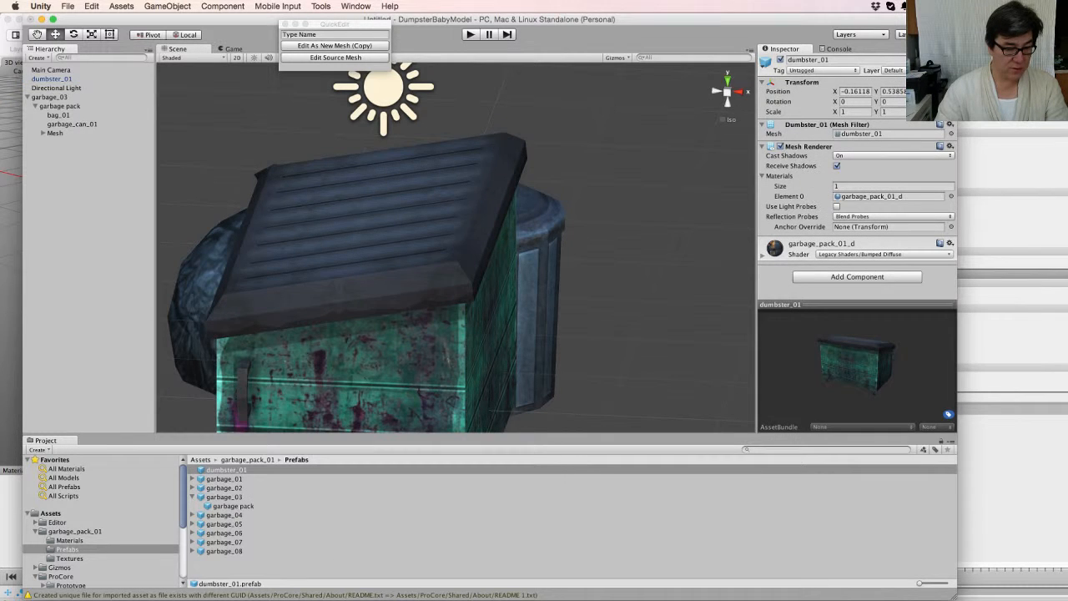
Step: Reveal the dumbster_01 prefab file in Finder and bring its window to the front
right_click(266, 469)
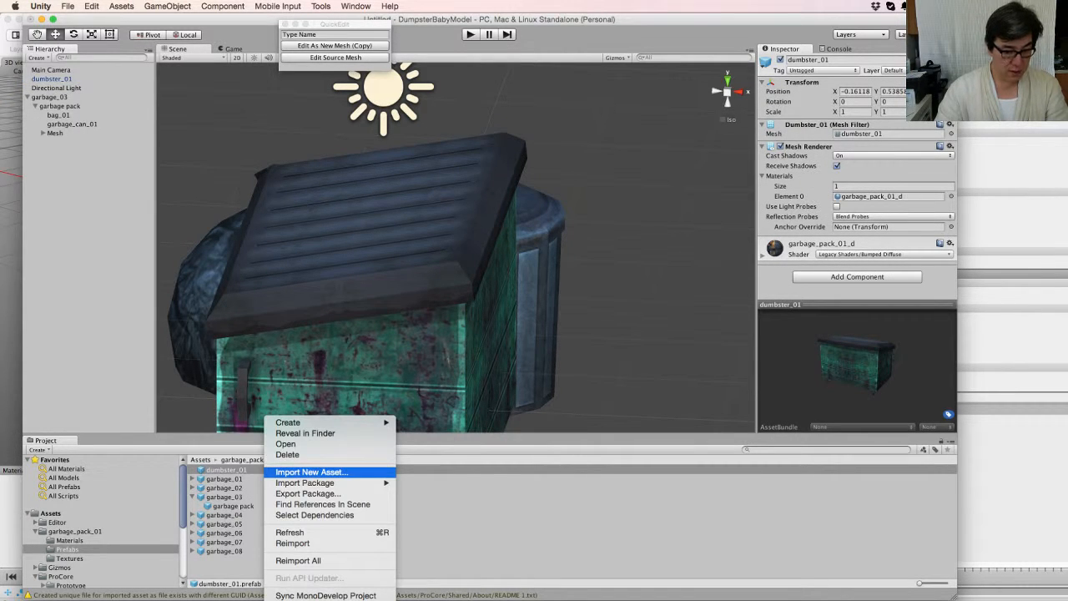
left_click(304, 433)
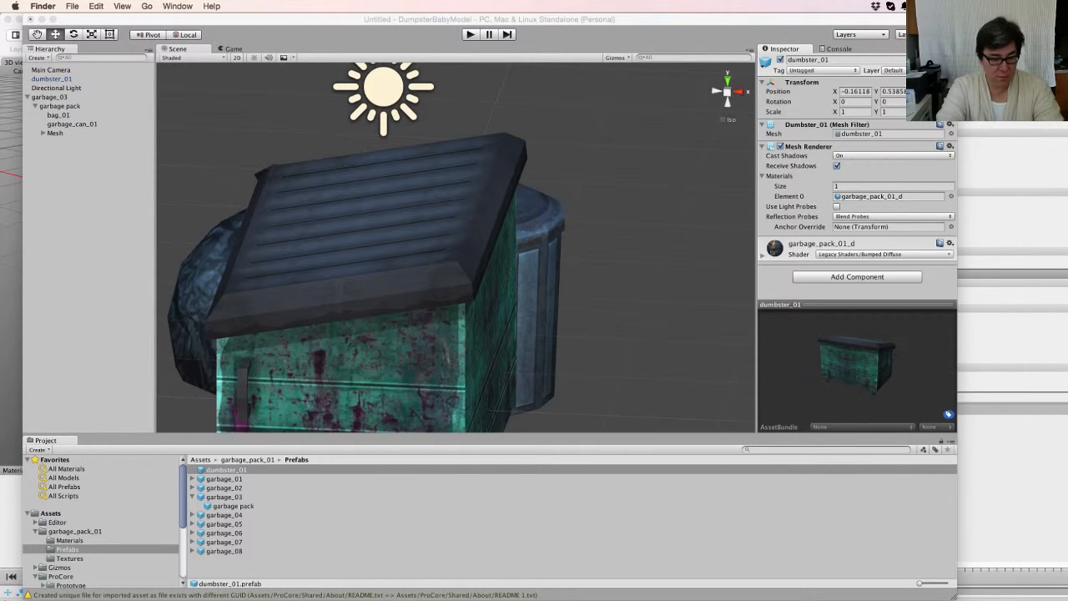
mouse_move(48, 574)
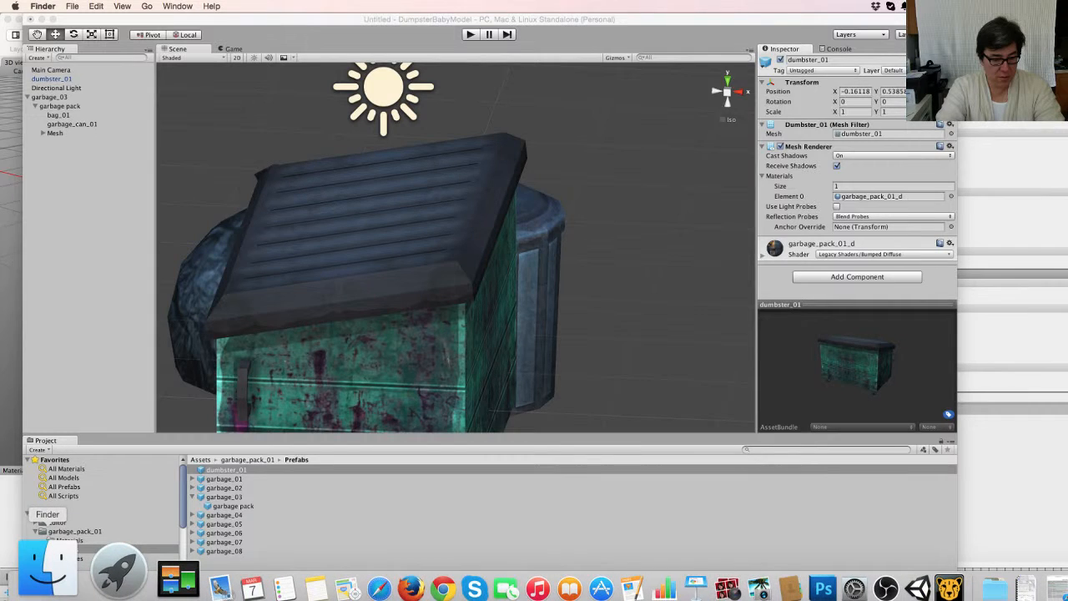
left_click(48, 574)
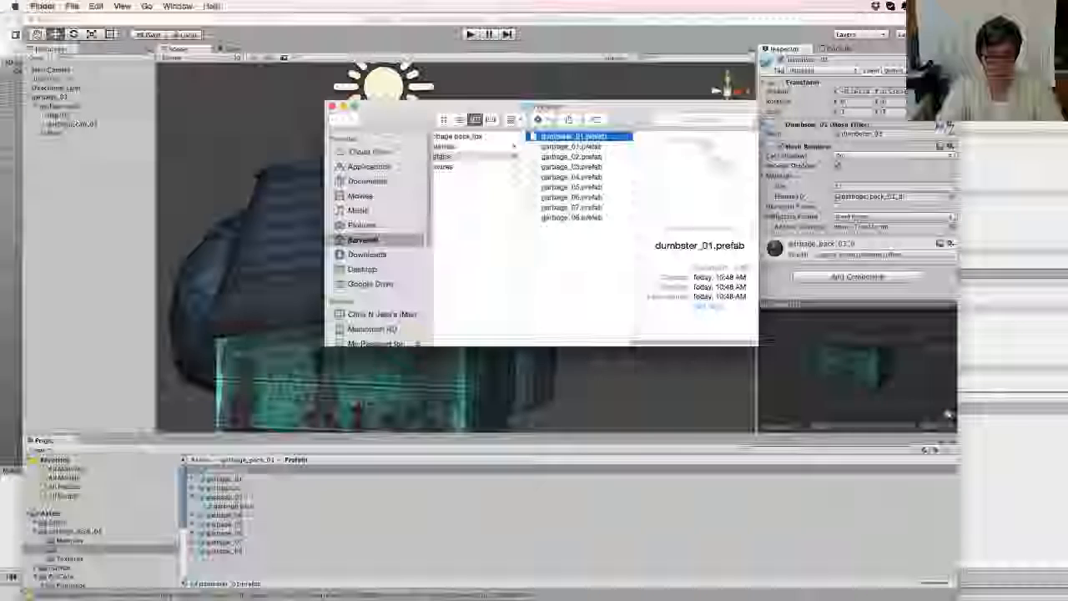